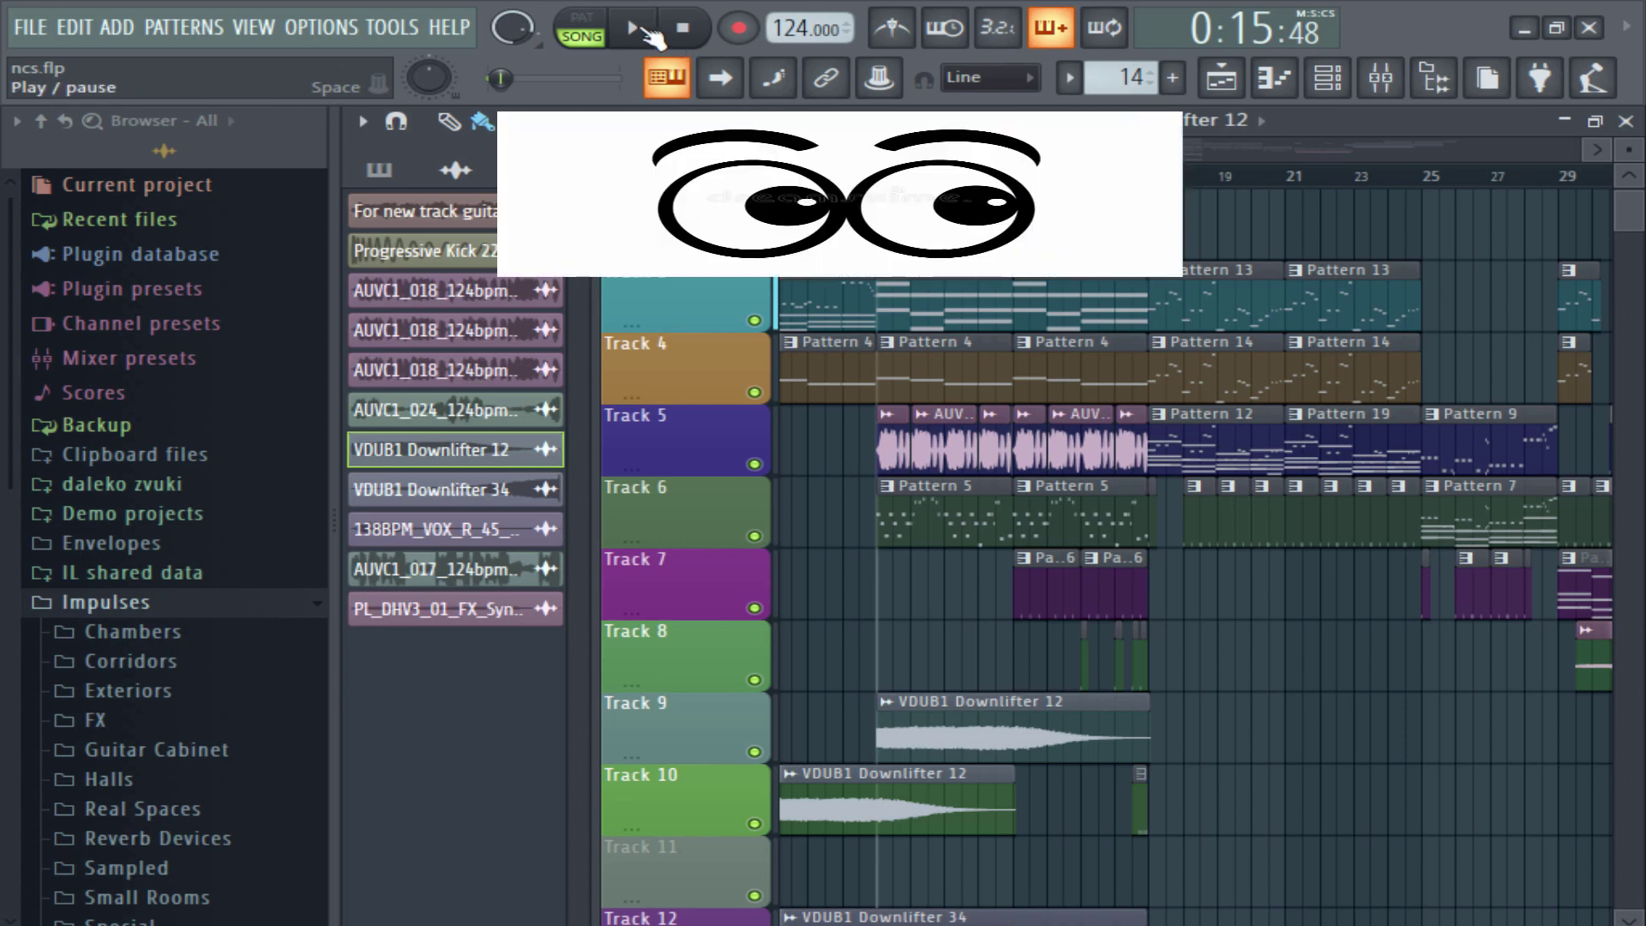
# Play the song from around bar 9 and follow the playlist arrangement through the drop.
pyautogui.click(649, 32)
pyautogui.scroll(2, 911, 144)
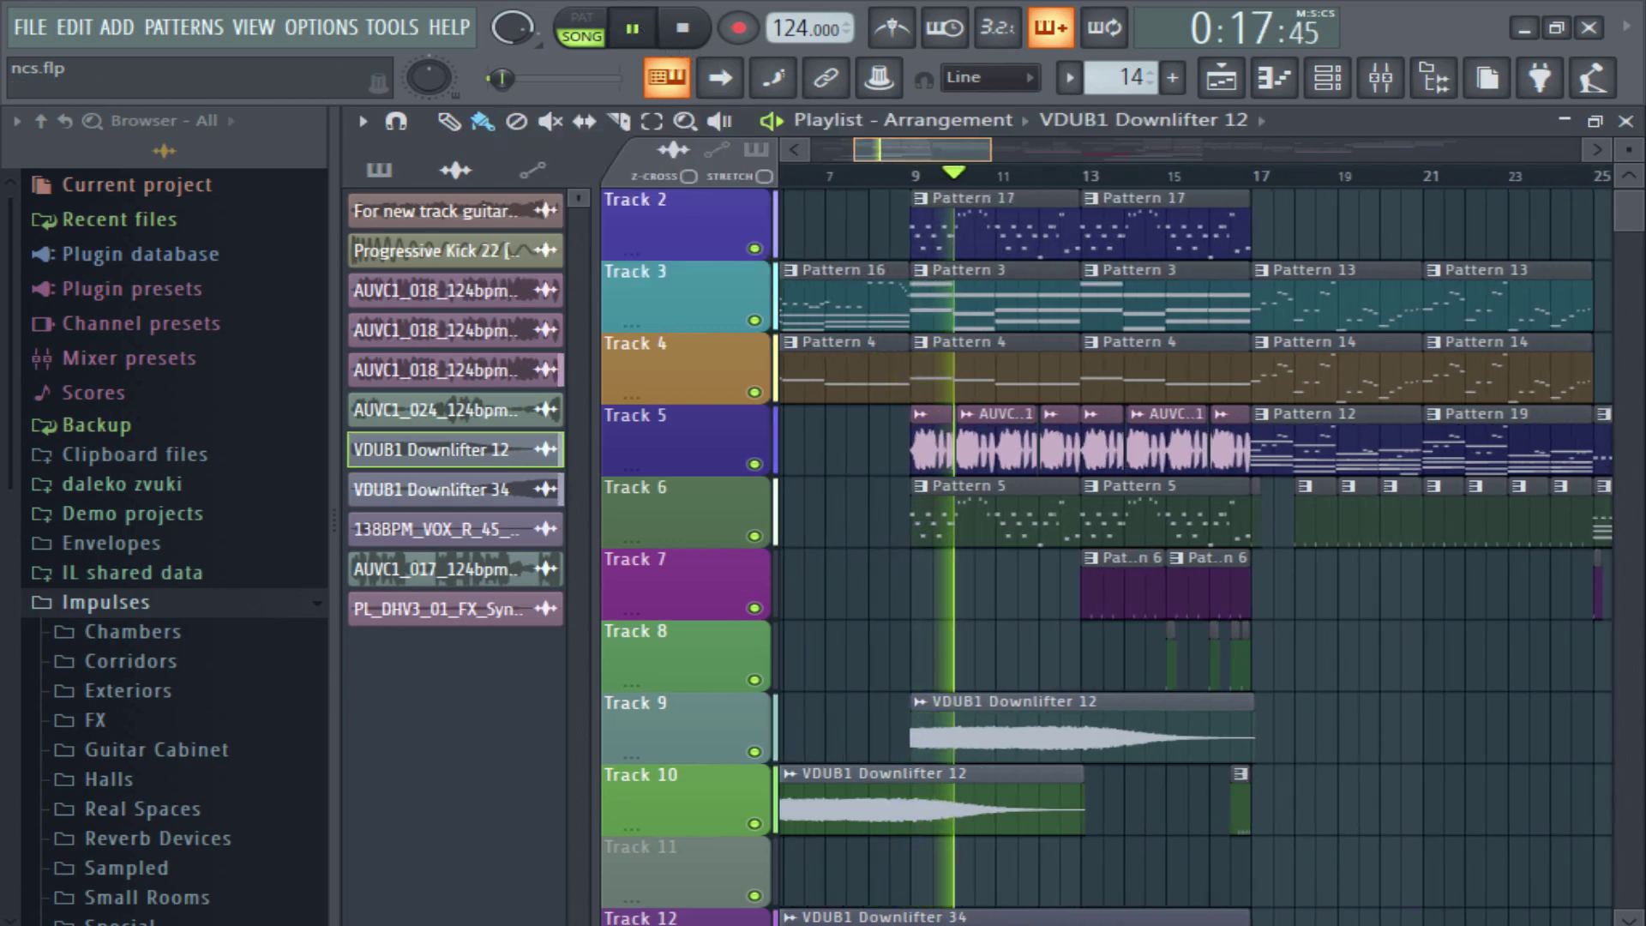
pyautogui.scroll(-1, 960, 141)
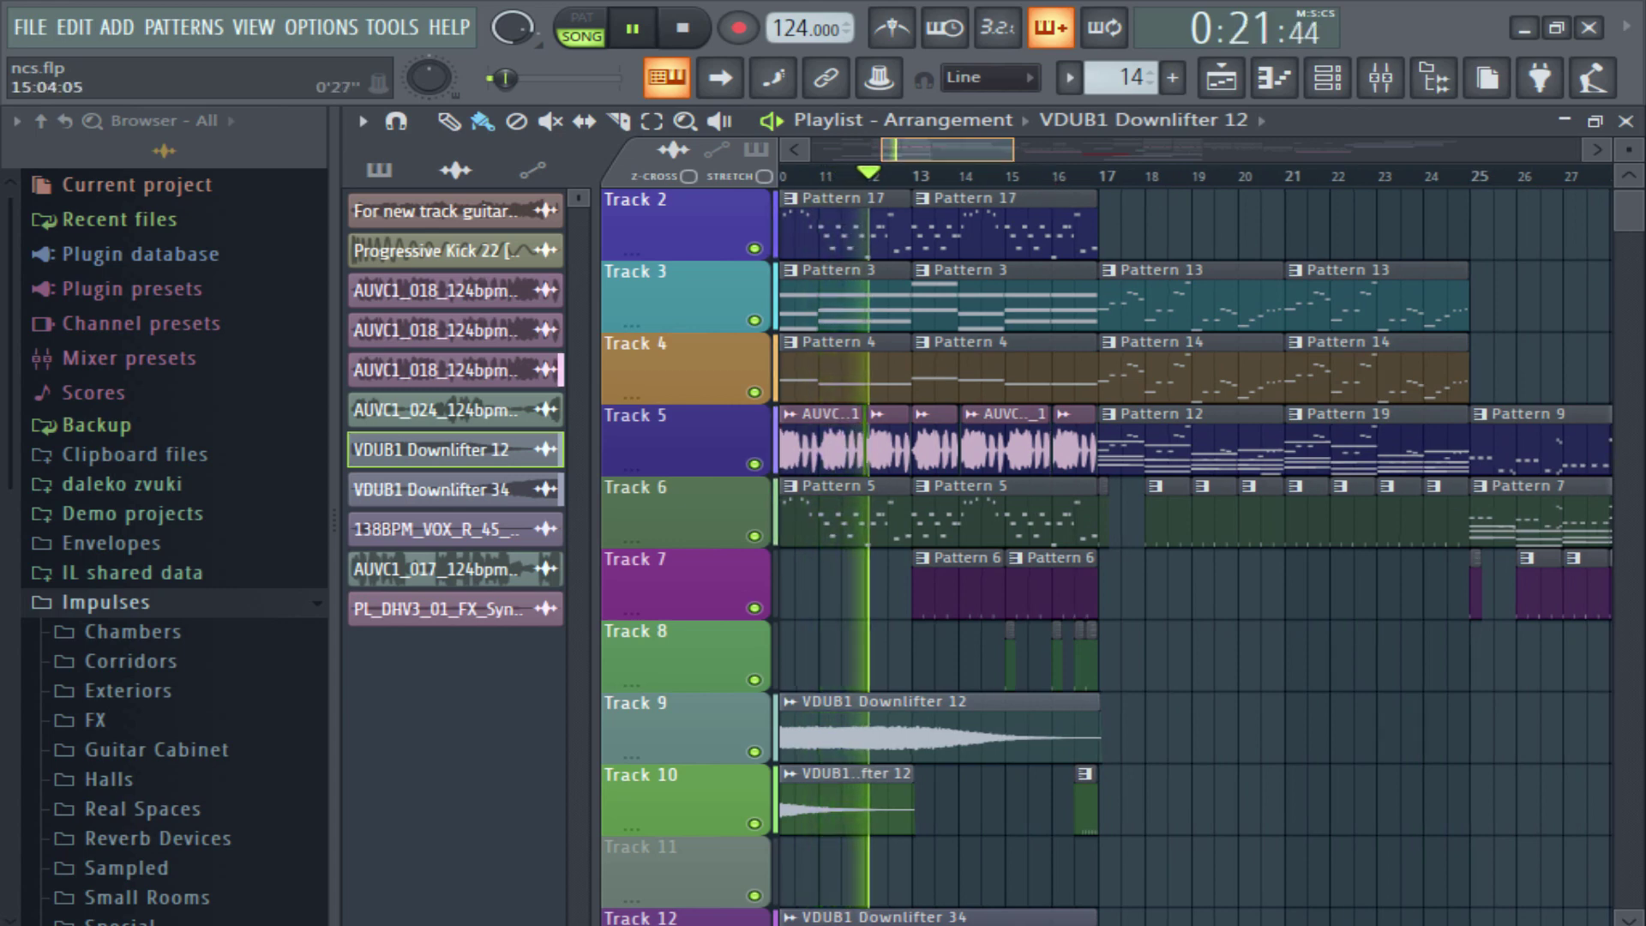
pyautogui.scroll(2, 986, 144)
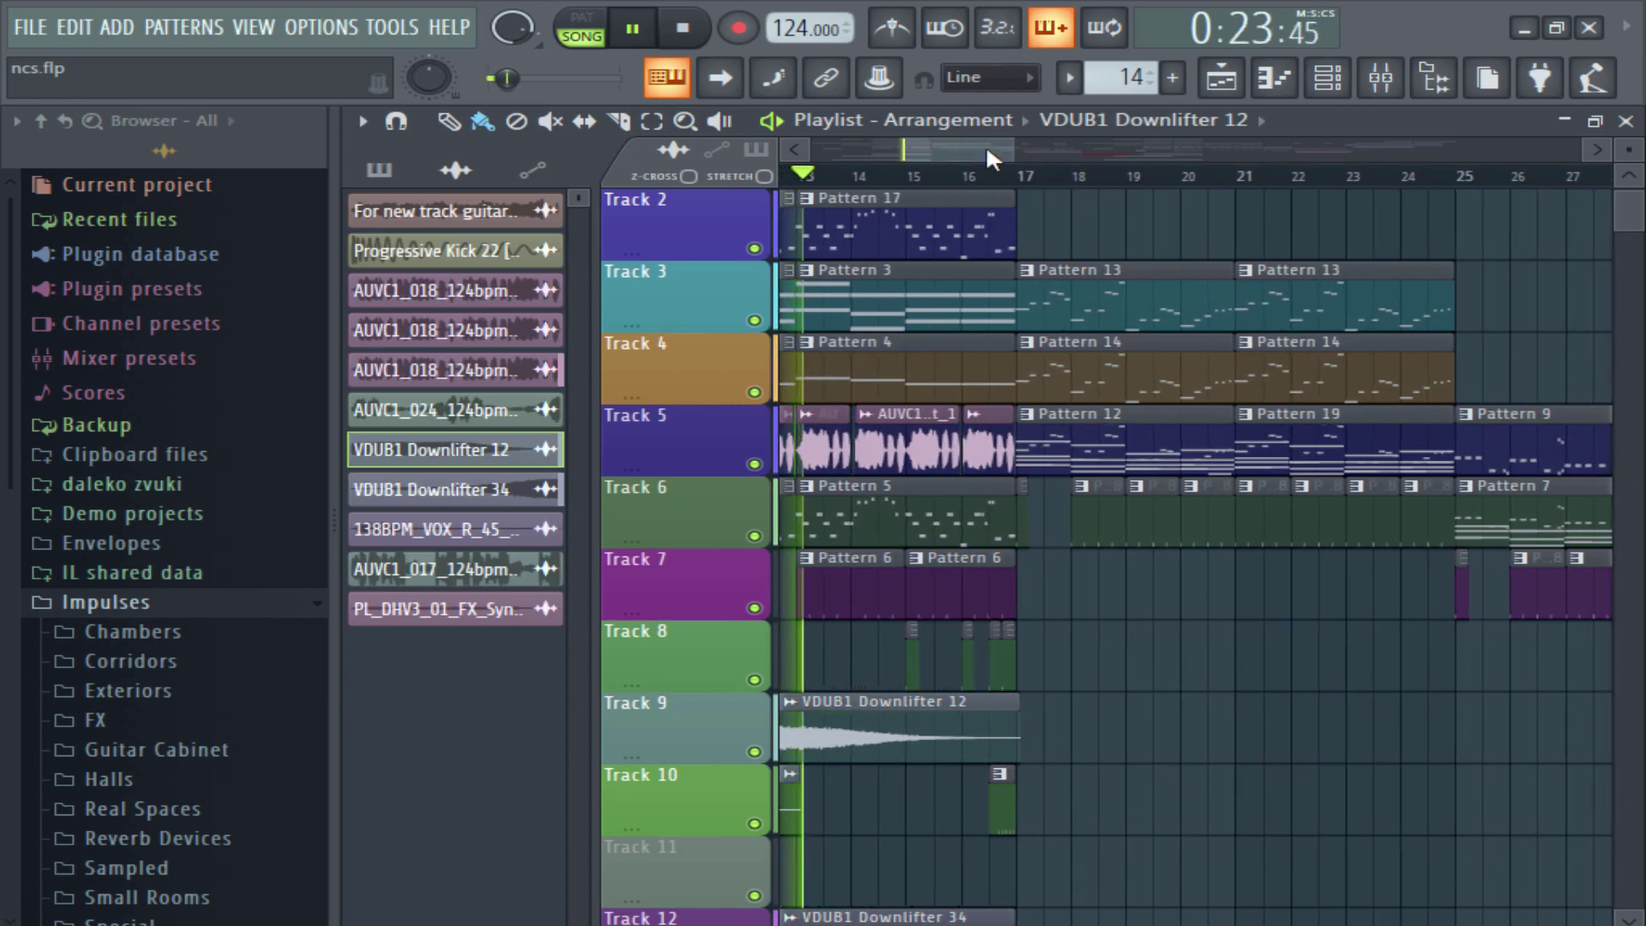
pyautogui.scroll(1, 1115, 673)
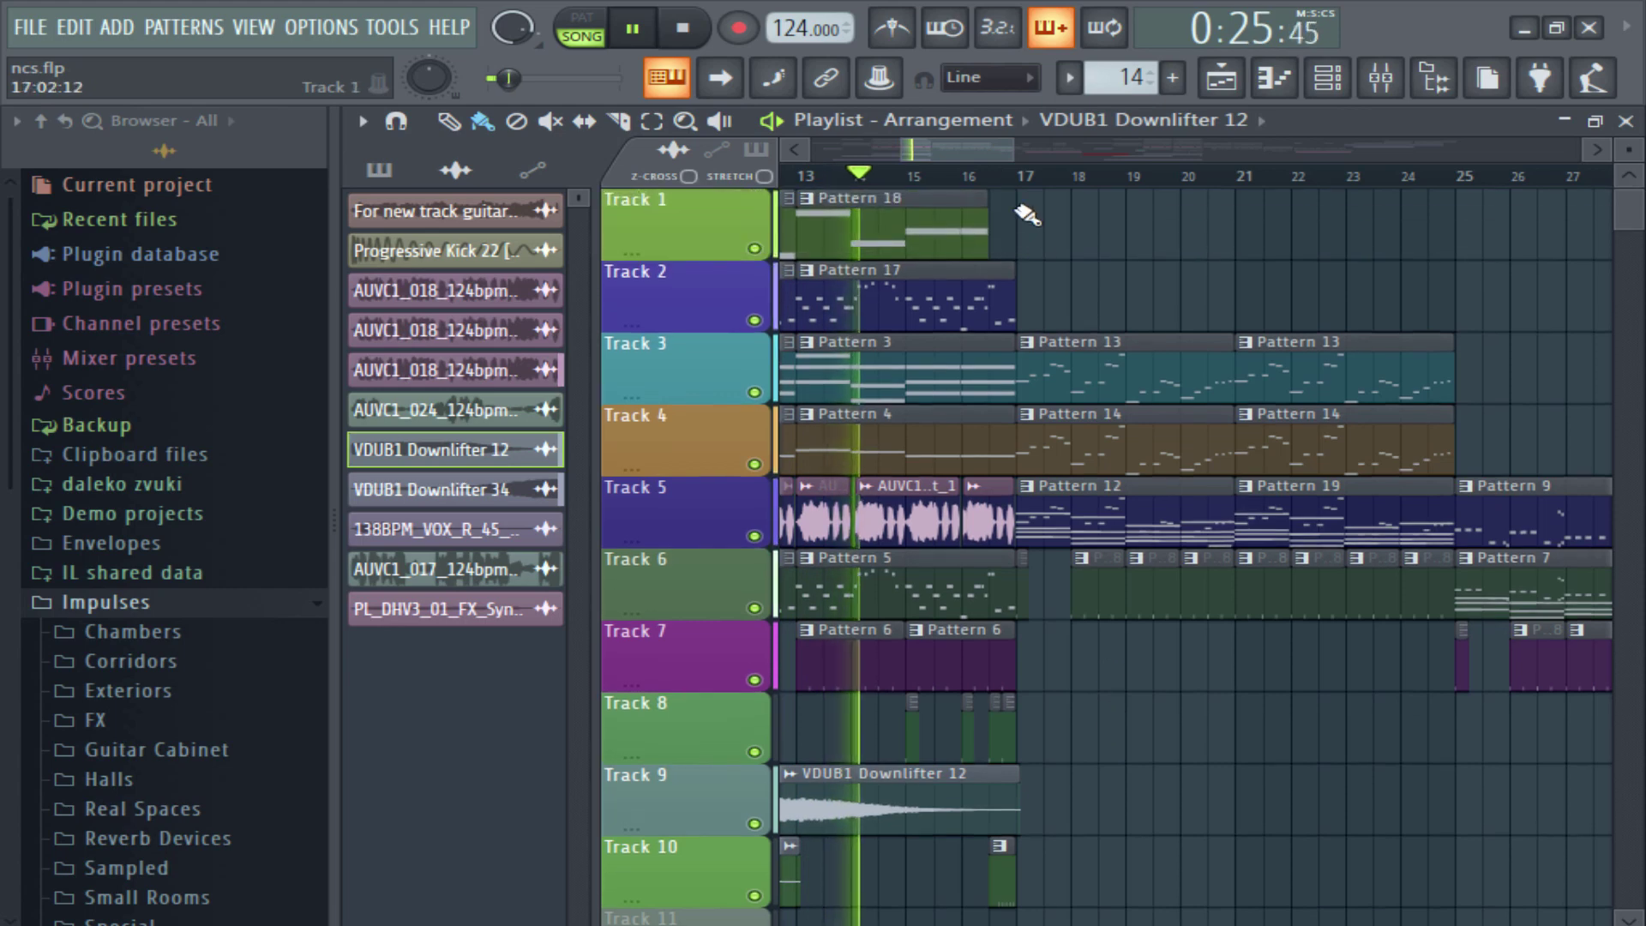
pyautogui.scroll(2, 960, 151)
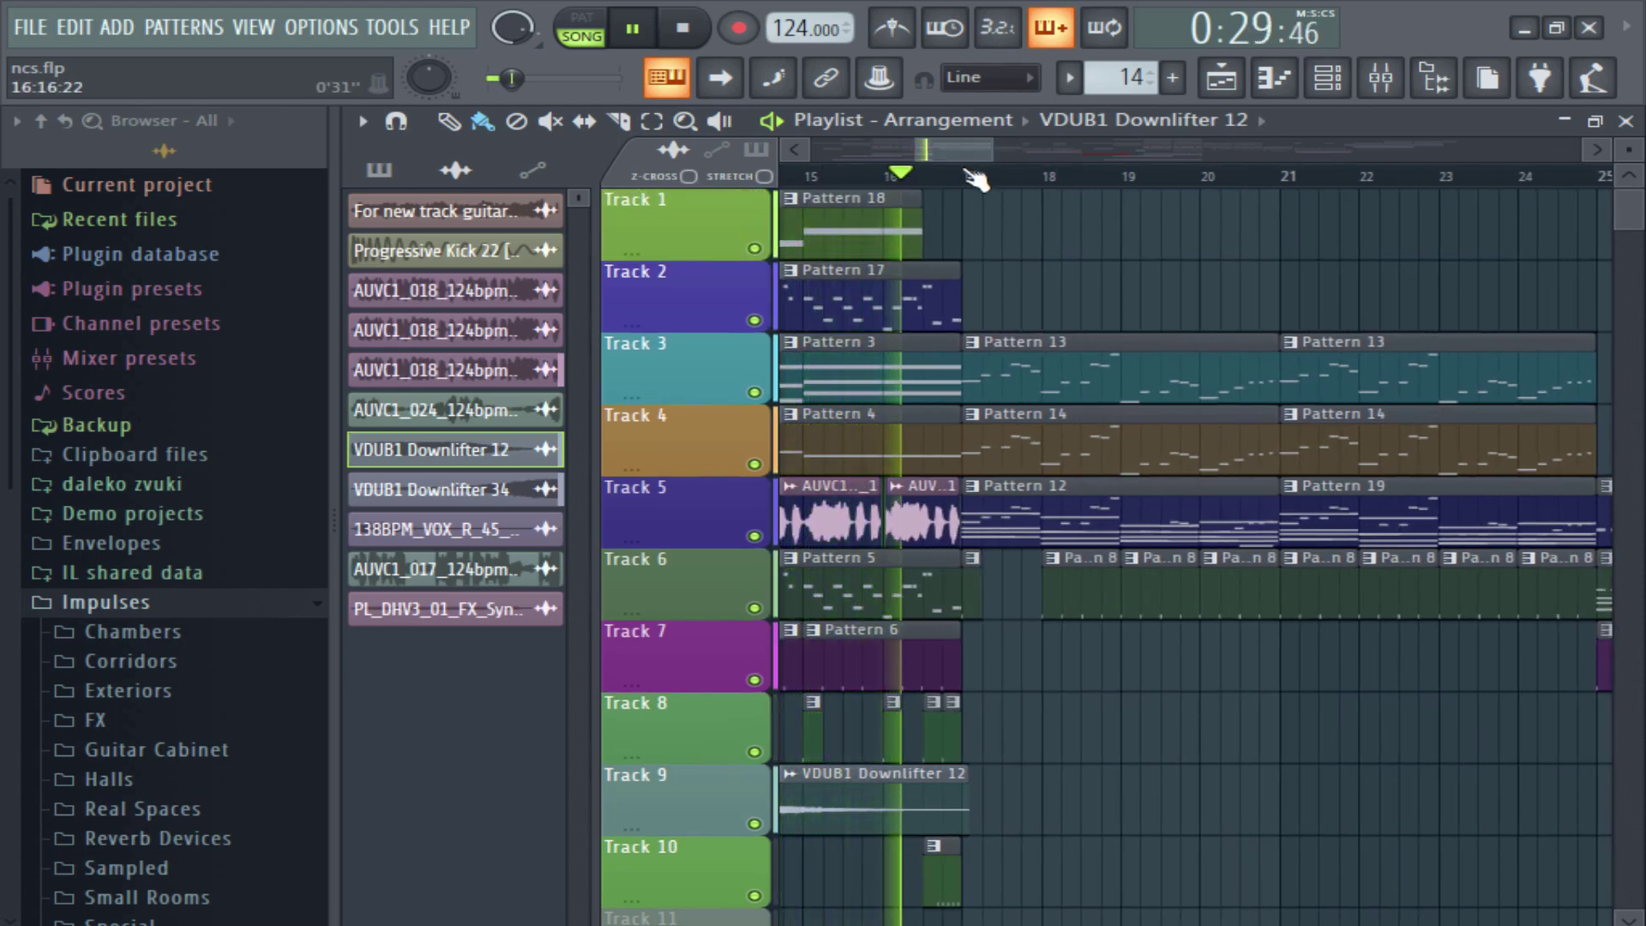
pyautogui.scroll(-2, 950, 149)
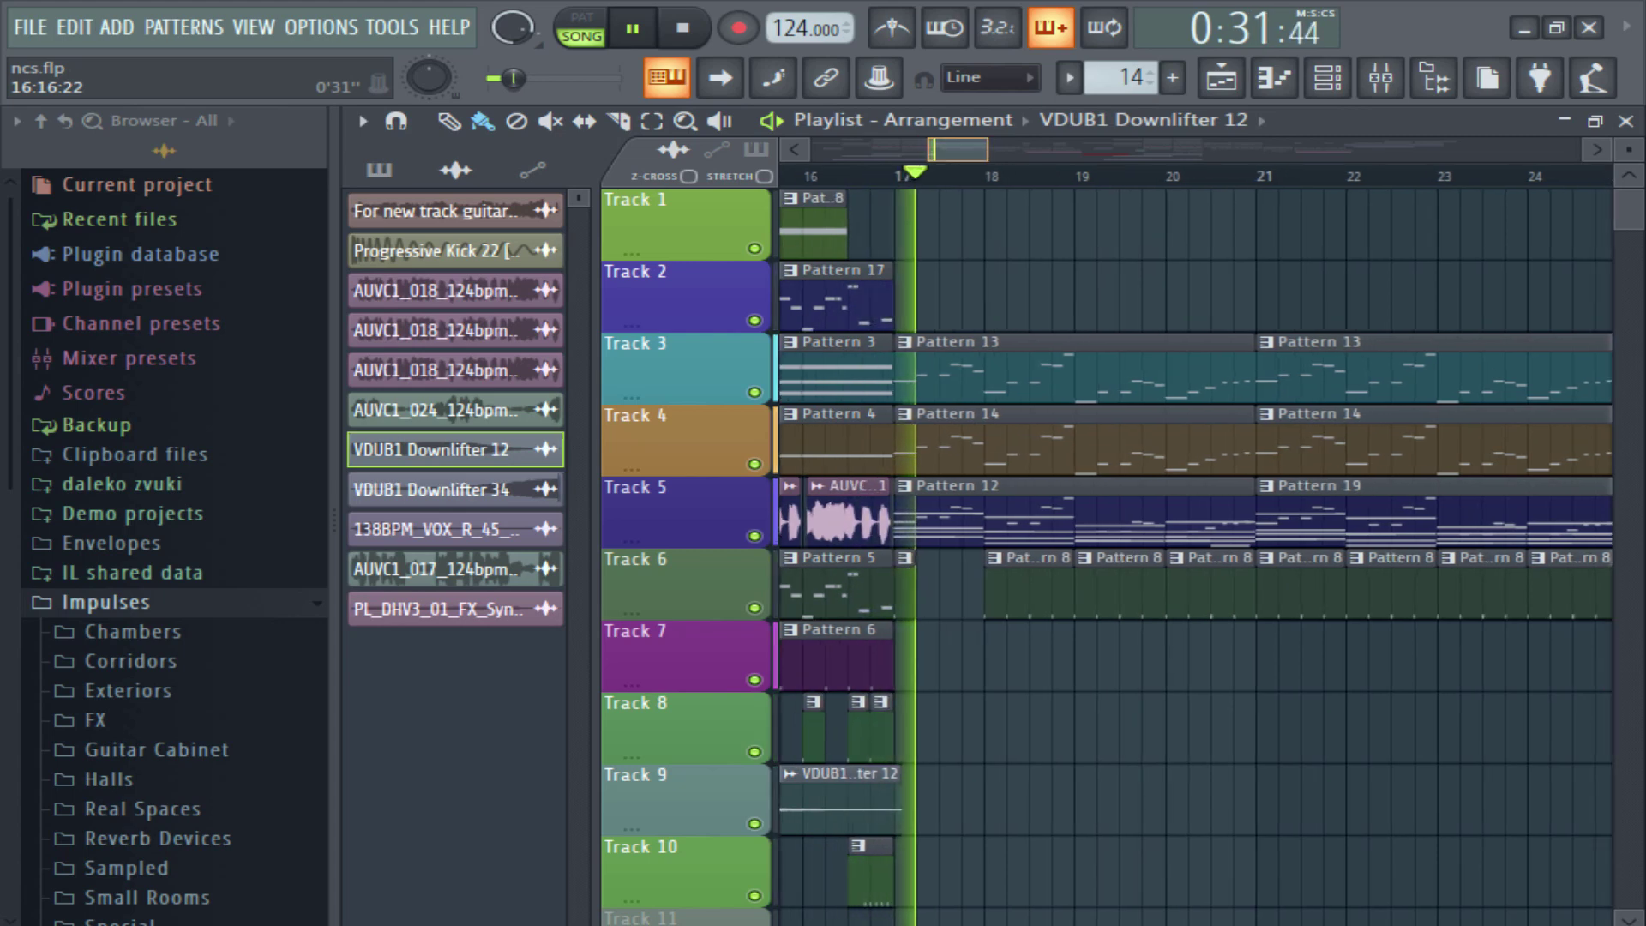
pyautogui.scroll(-1, 960, 151)
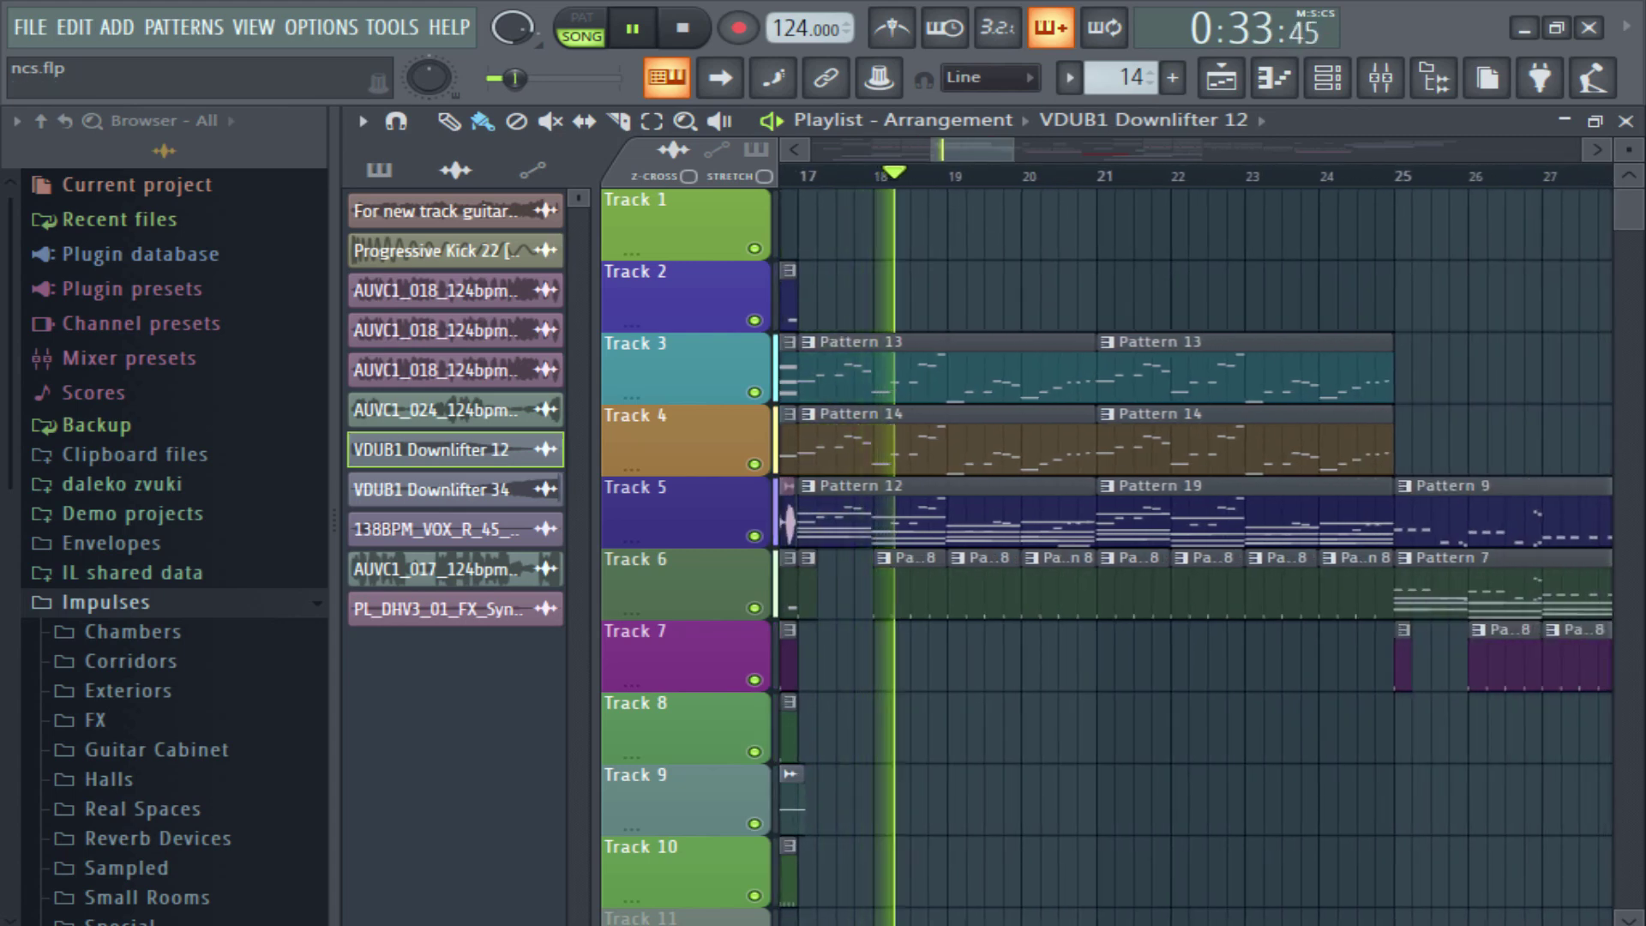
pyautogui.scroll(-1, 961, 151)
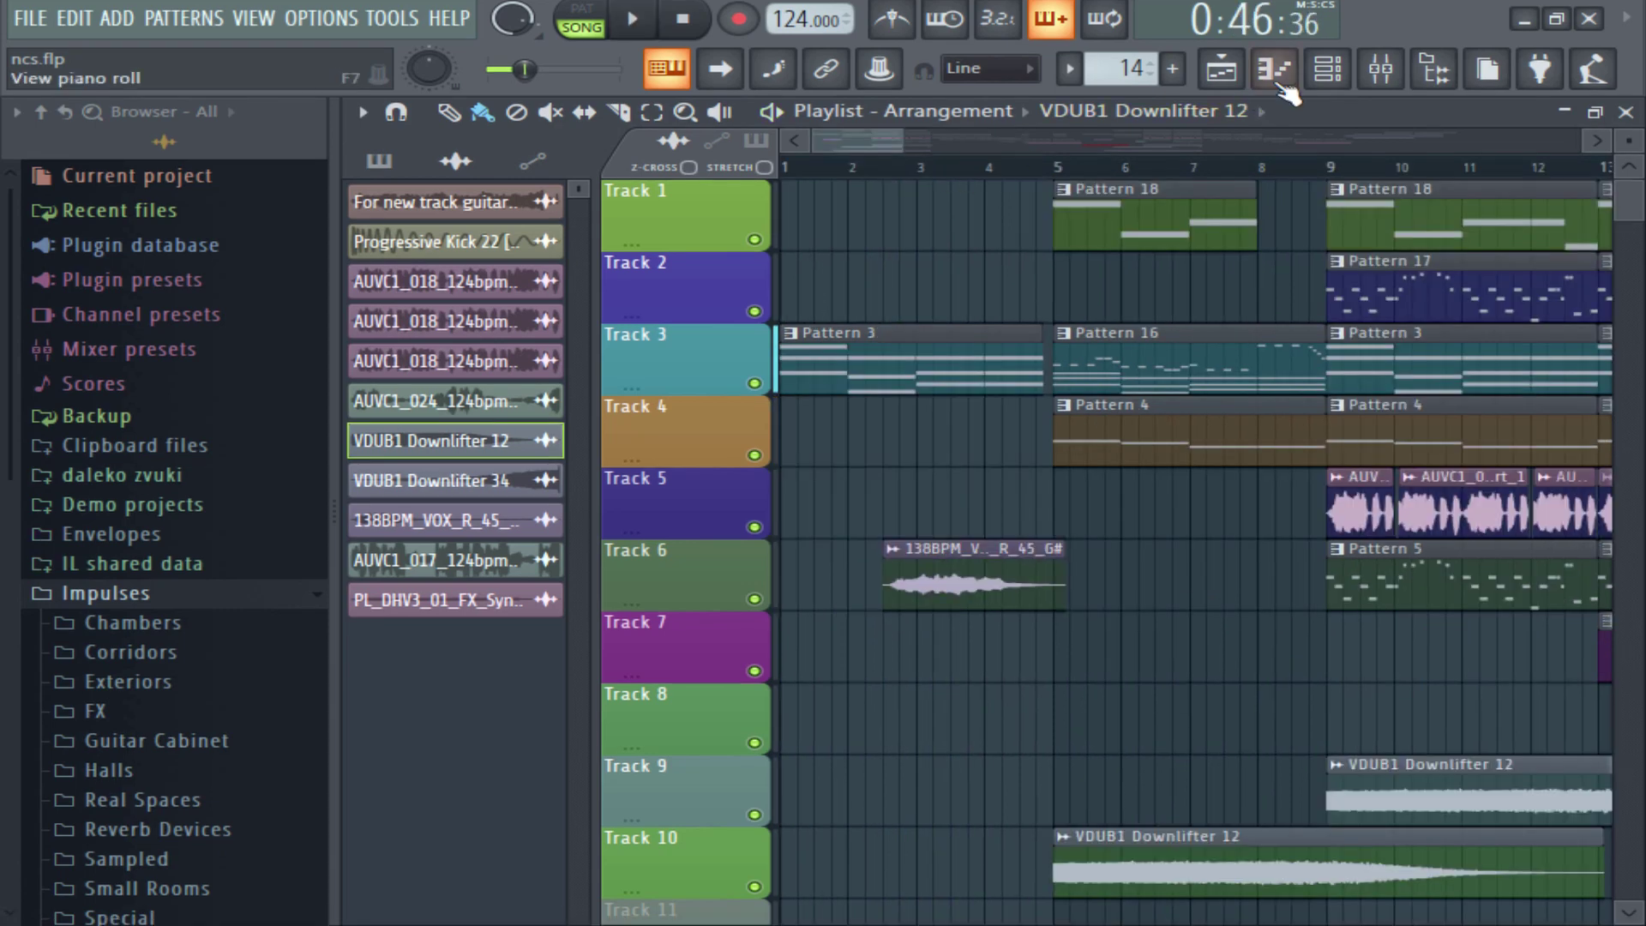
# Select Pattern 3, play it, and view the piano preset loaded in the reFX Nexus channel.
pyautogui.click(1328, 69)
pyautogui.click(1069, 68)
pyautogui.click(1137, 122)
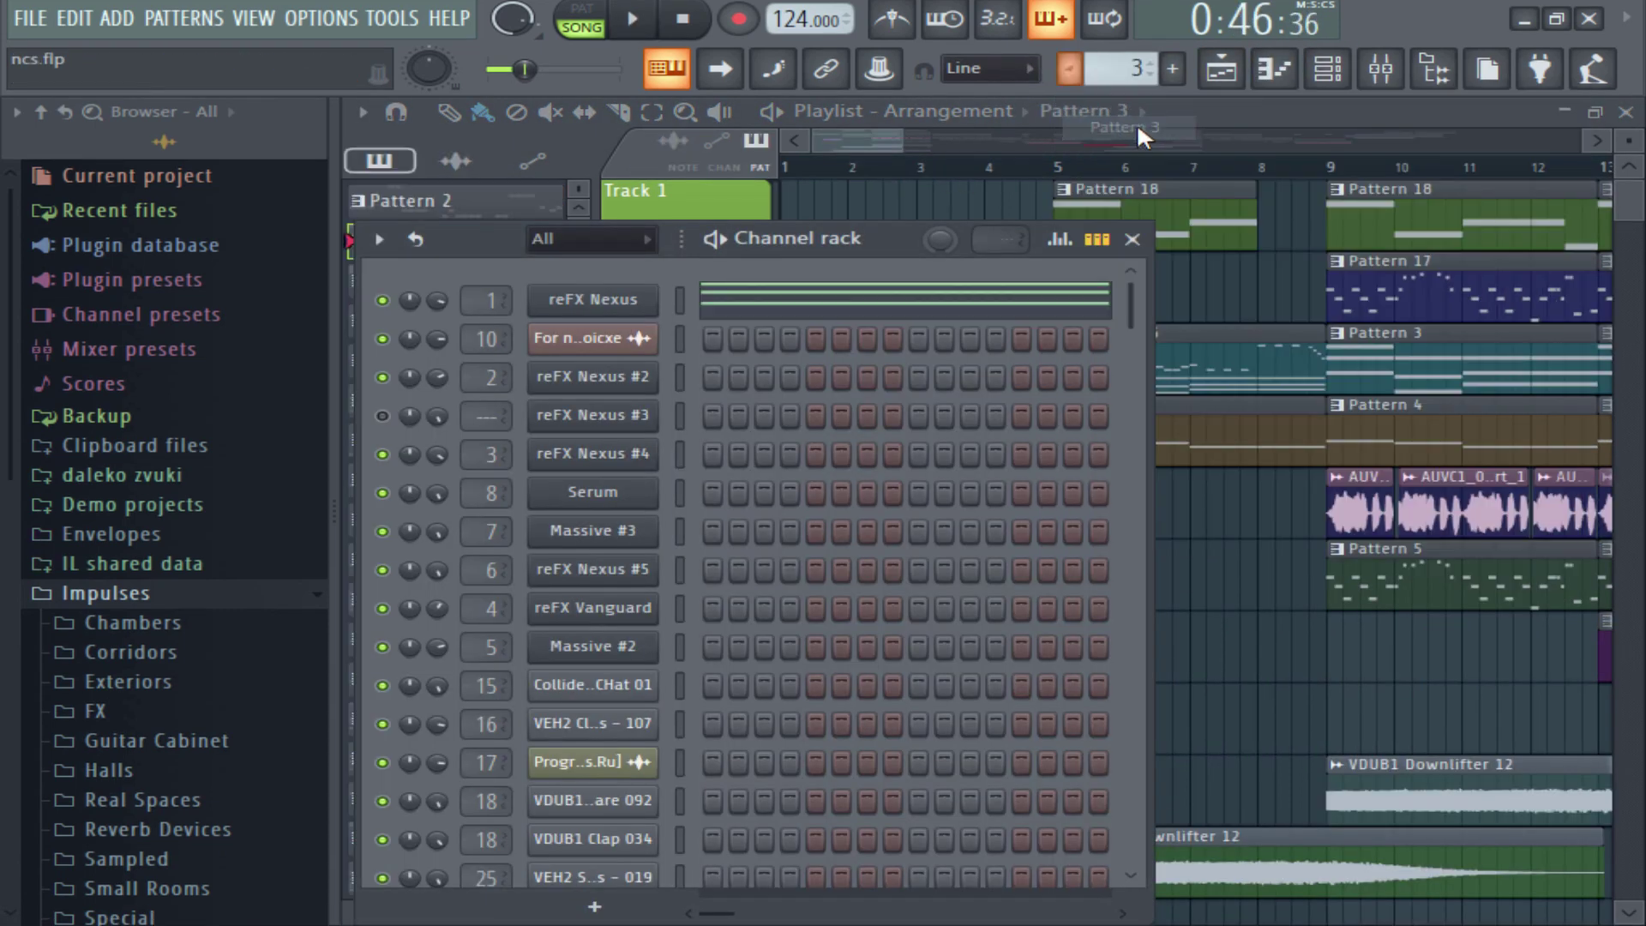
pyautogui.click(638, 19)
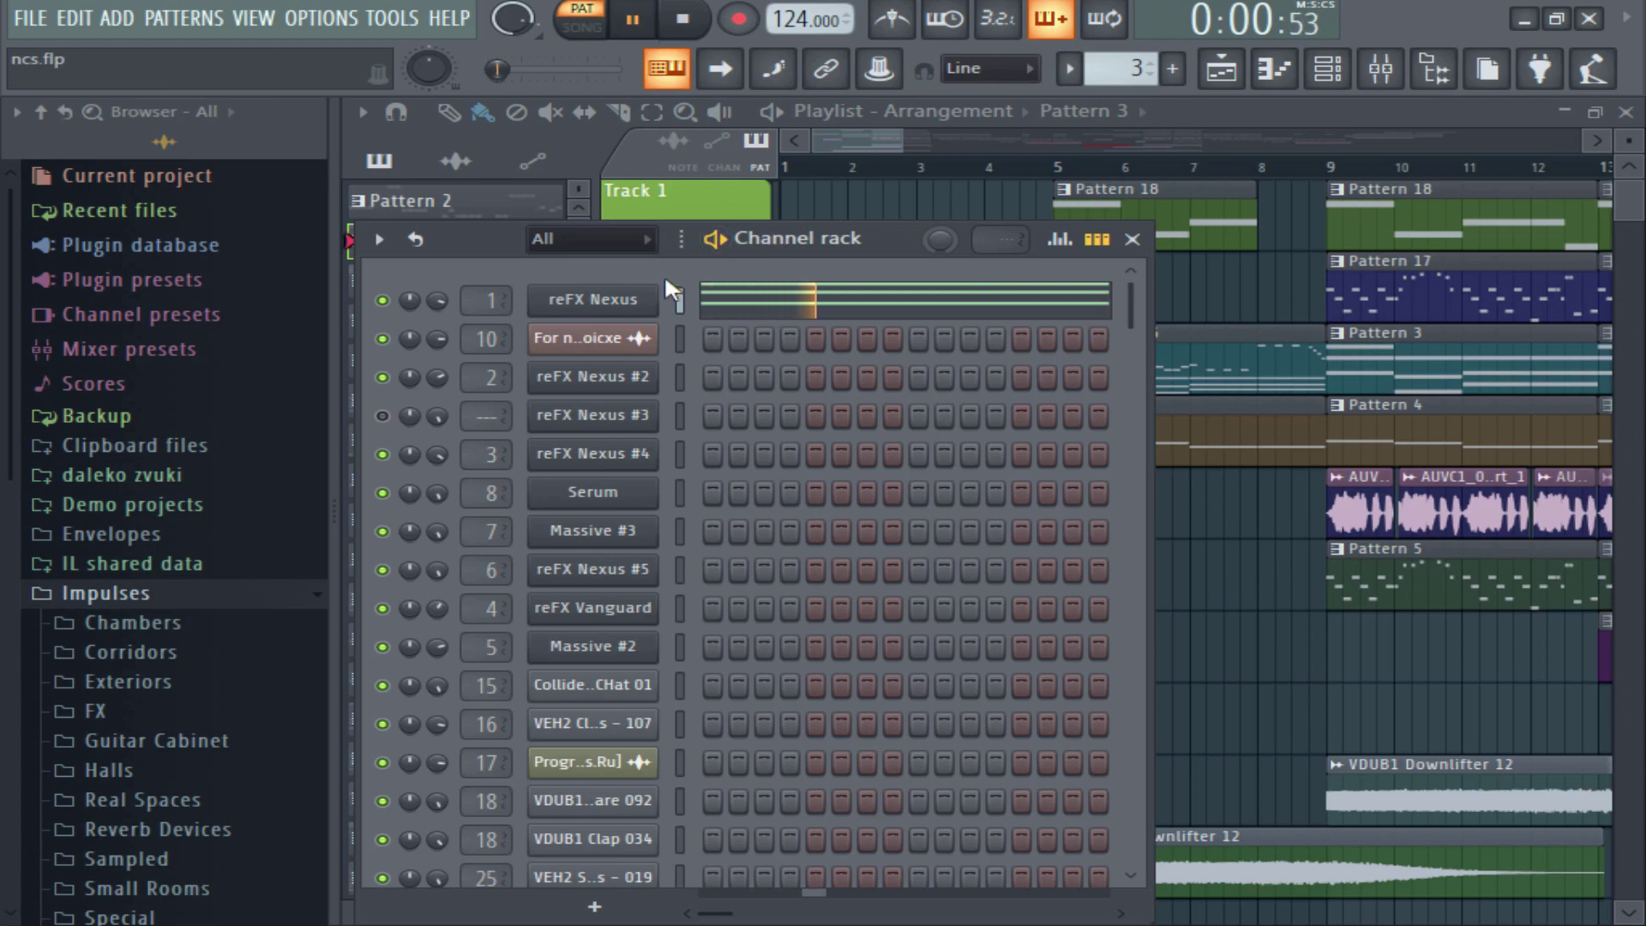
pyautogui.click(598, 302)
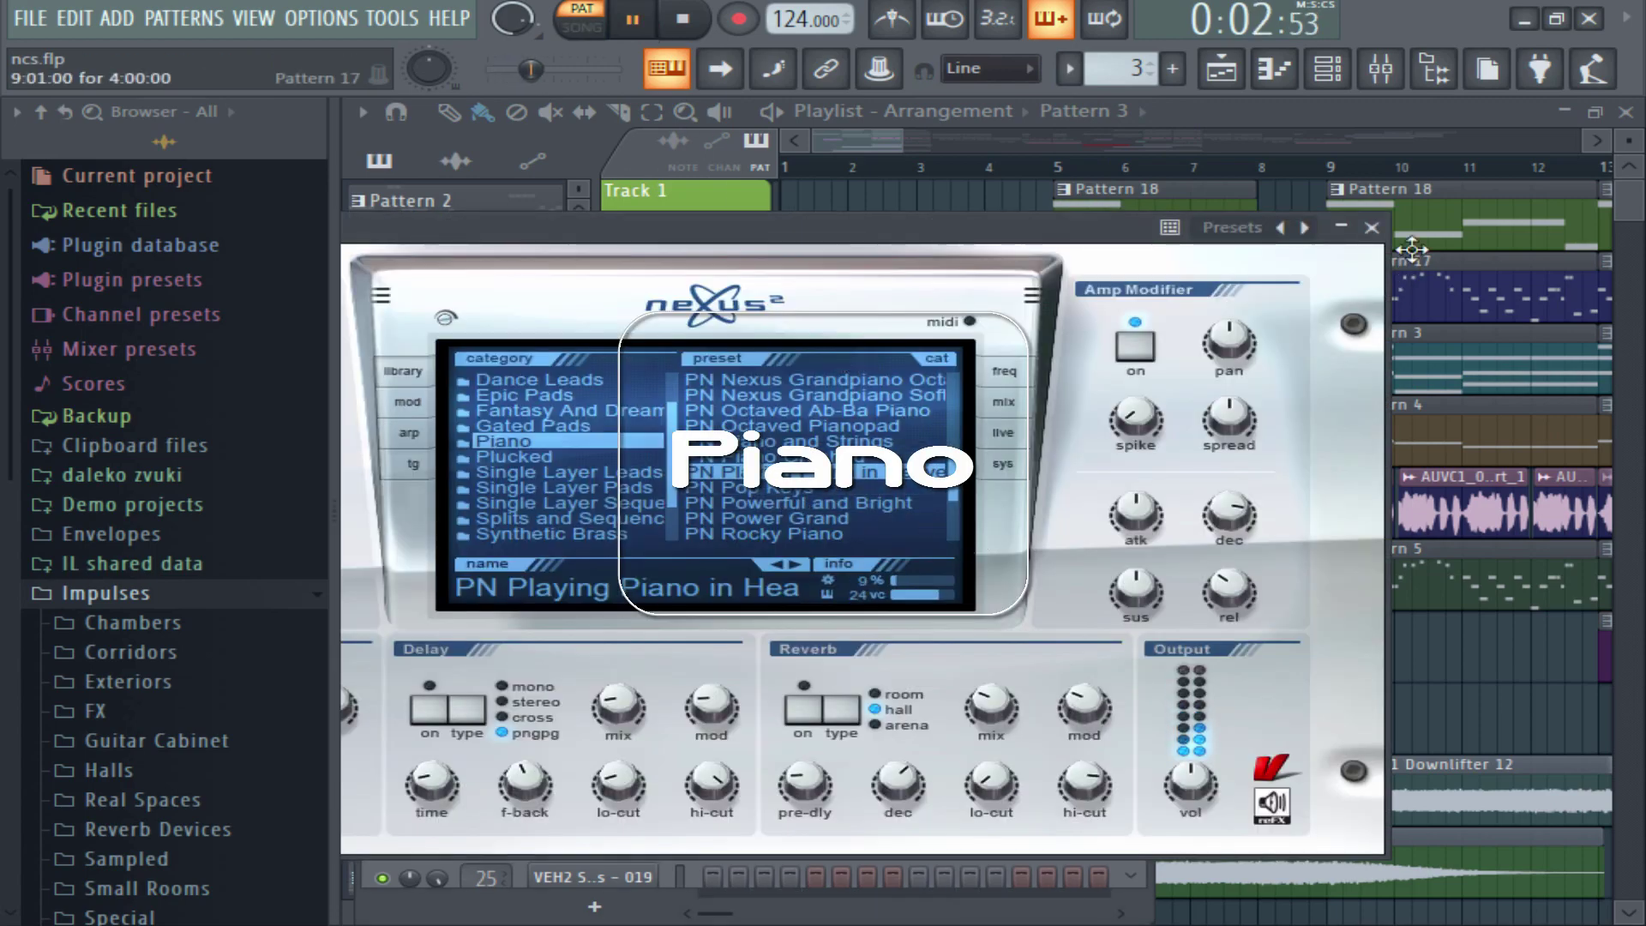
pyautogui.click(1372, 227)
# Examine the Pattern 3 chord notes in the reFX Nexus piano roll, and stop playback.
pyautogui.press('F7')
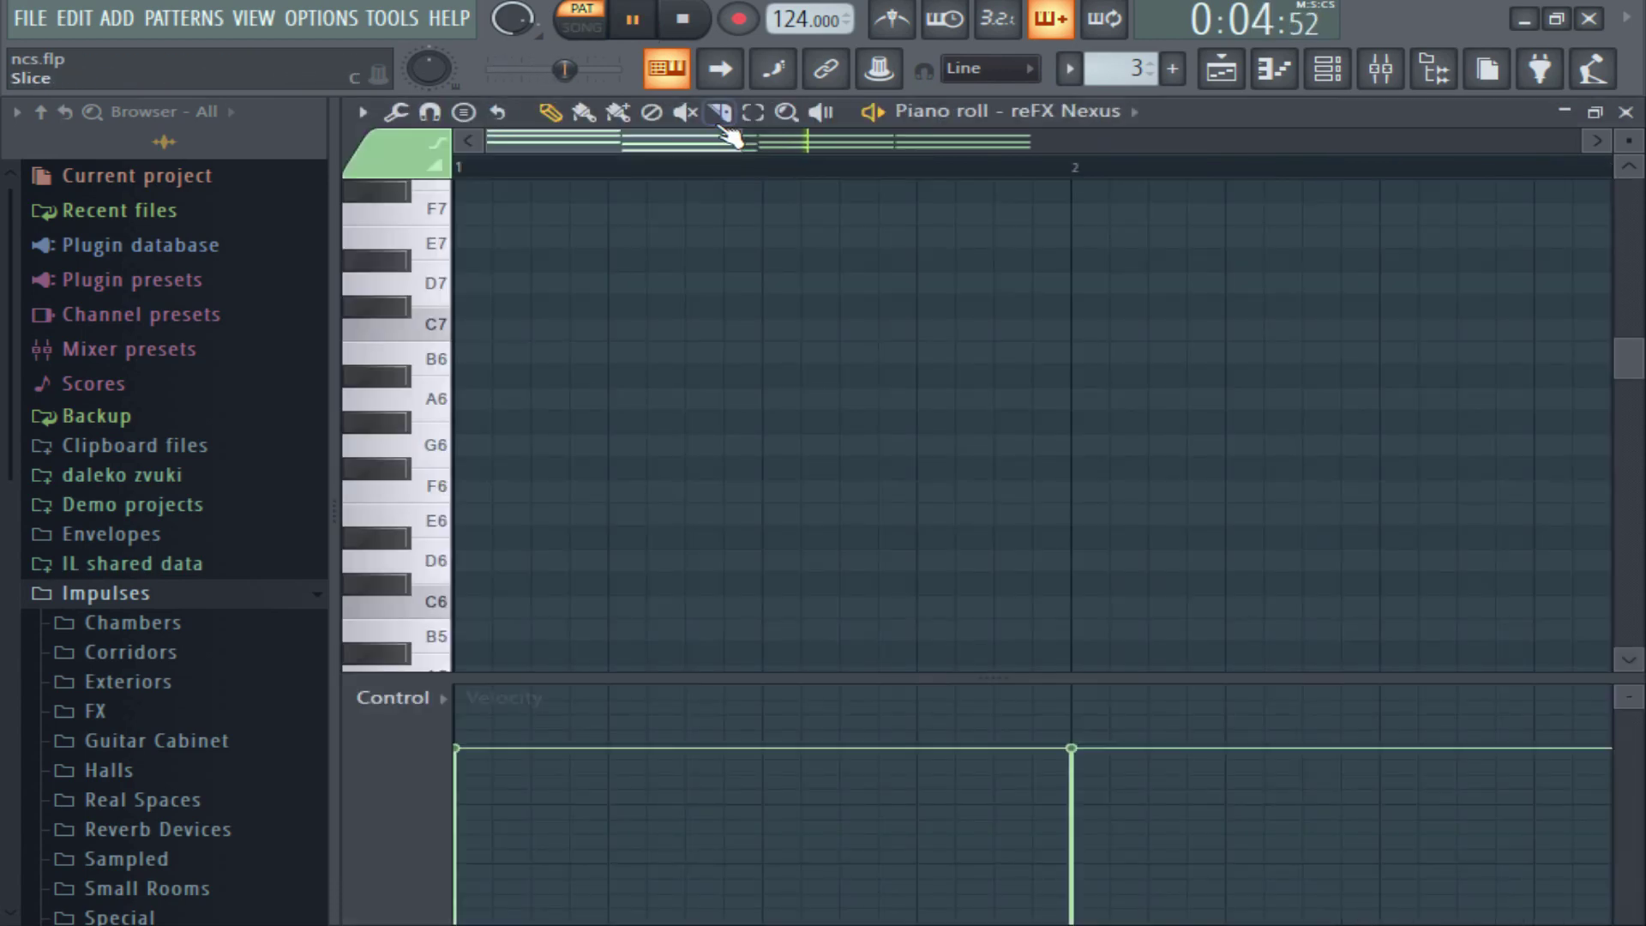
pyautogui.scroll(-3, 693, 145)
pyautogui.scroll(-5, 735, 305)
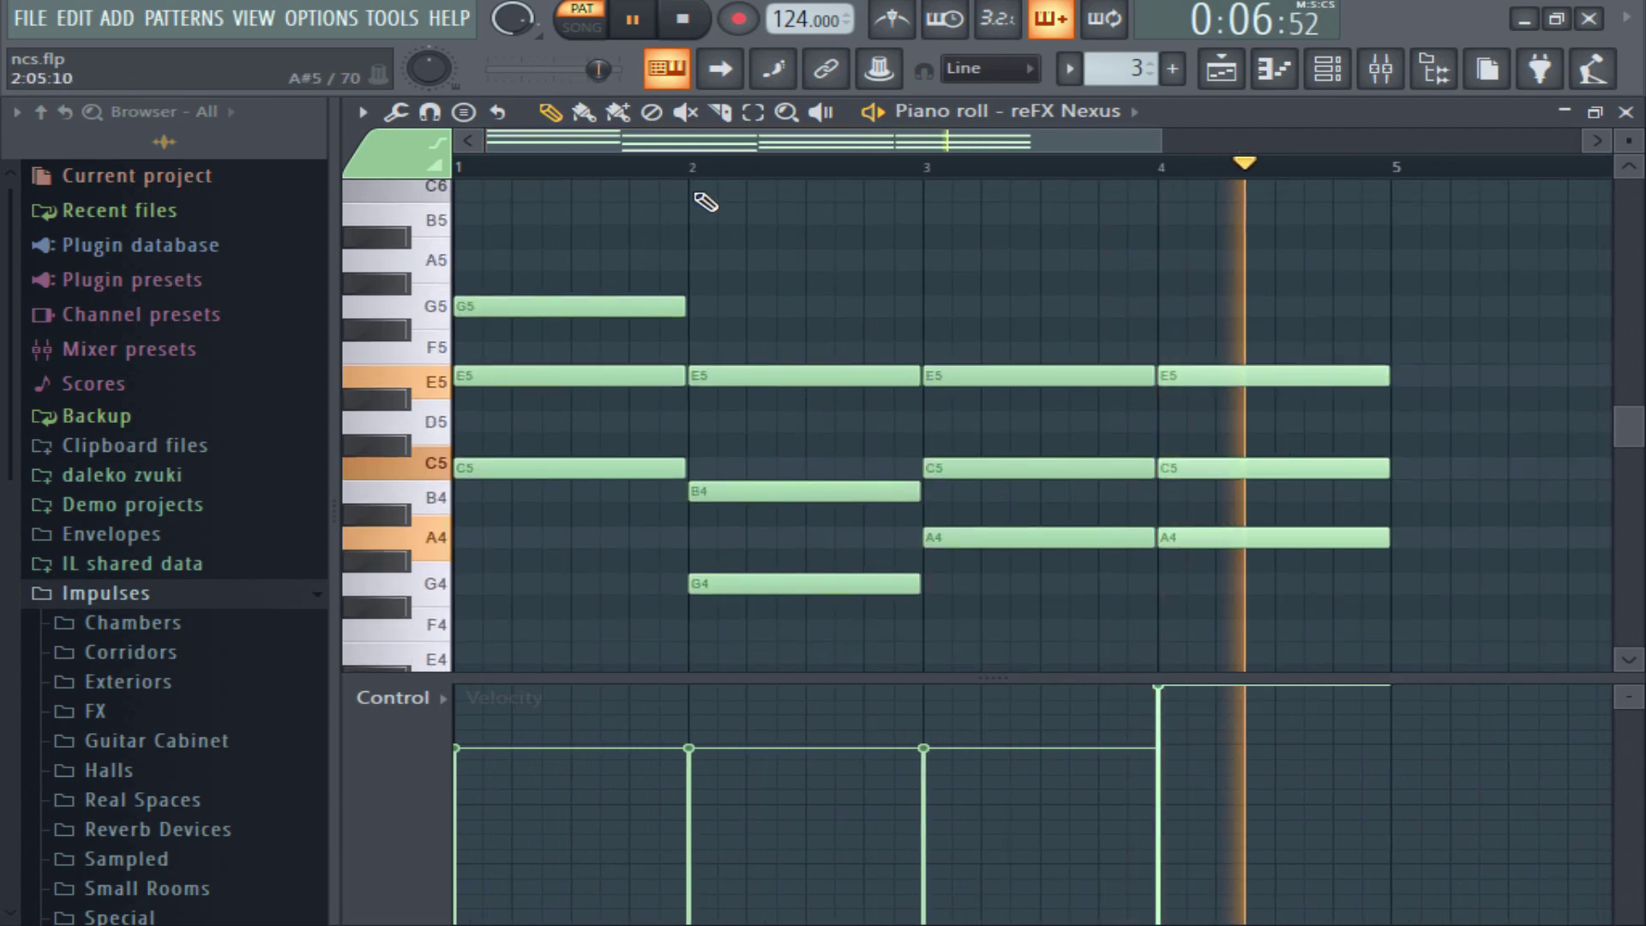
pyautogui.click(682, 21)
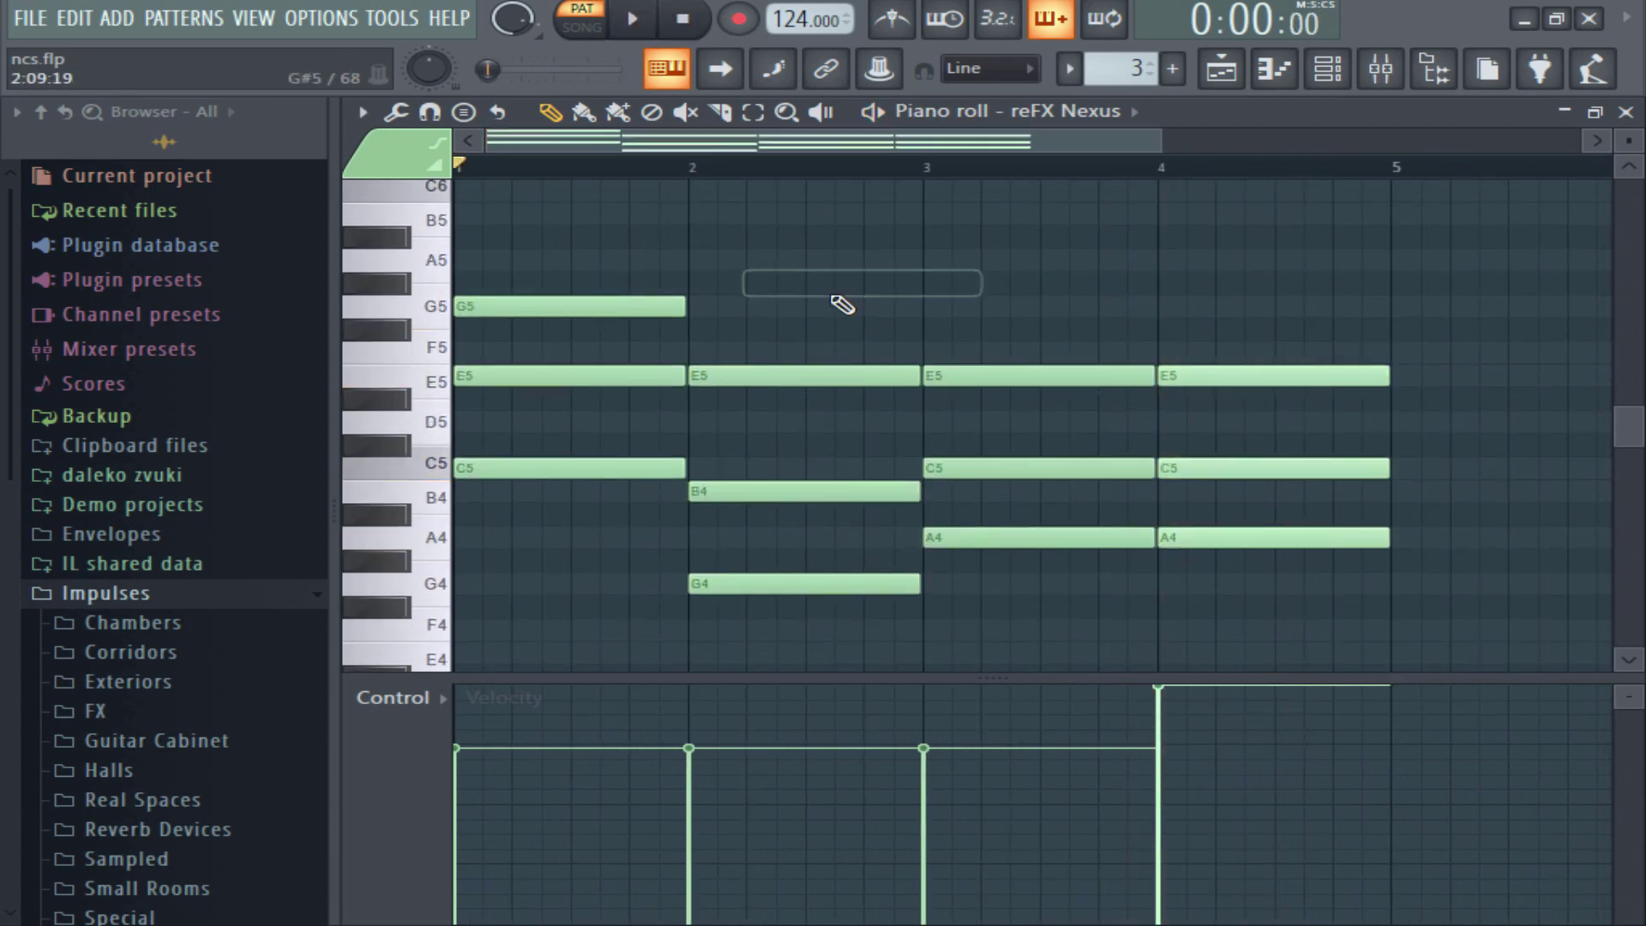
# Lower the velocity of the bar 4 chord to 73%, and play the pattern outside the piano roll.
pyautogui.moveTo(992, 329); pyautogui.dragTo(977, 376)
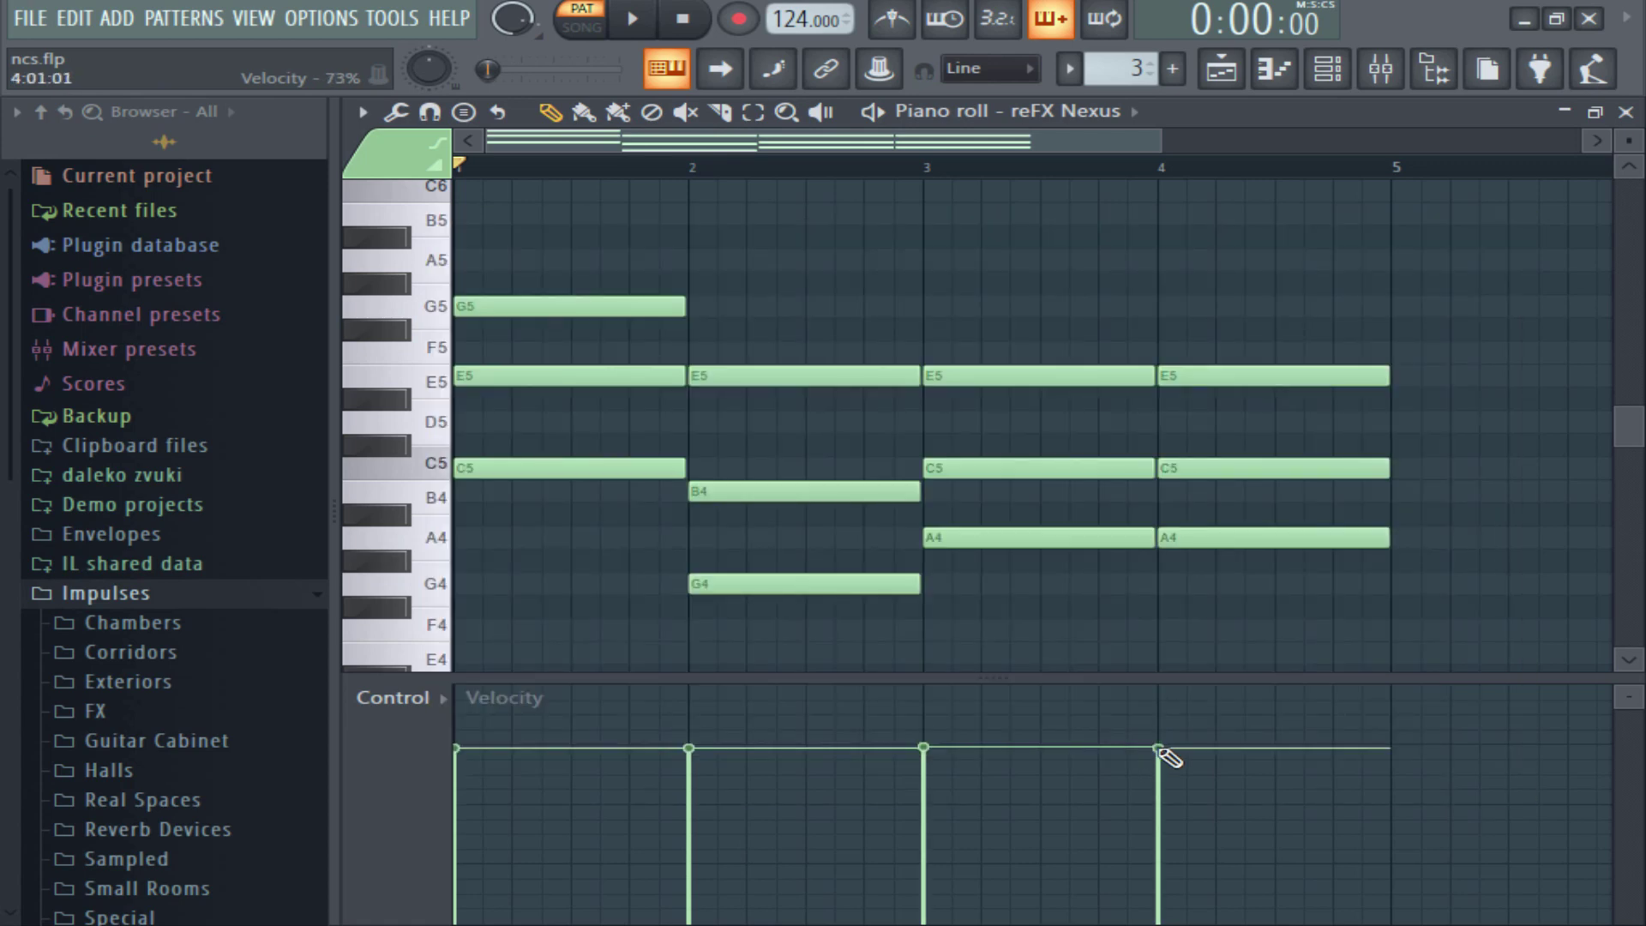
pyautogui.click(625, 37)
pyautogui.press('F7')
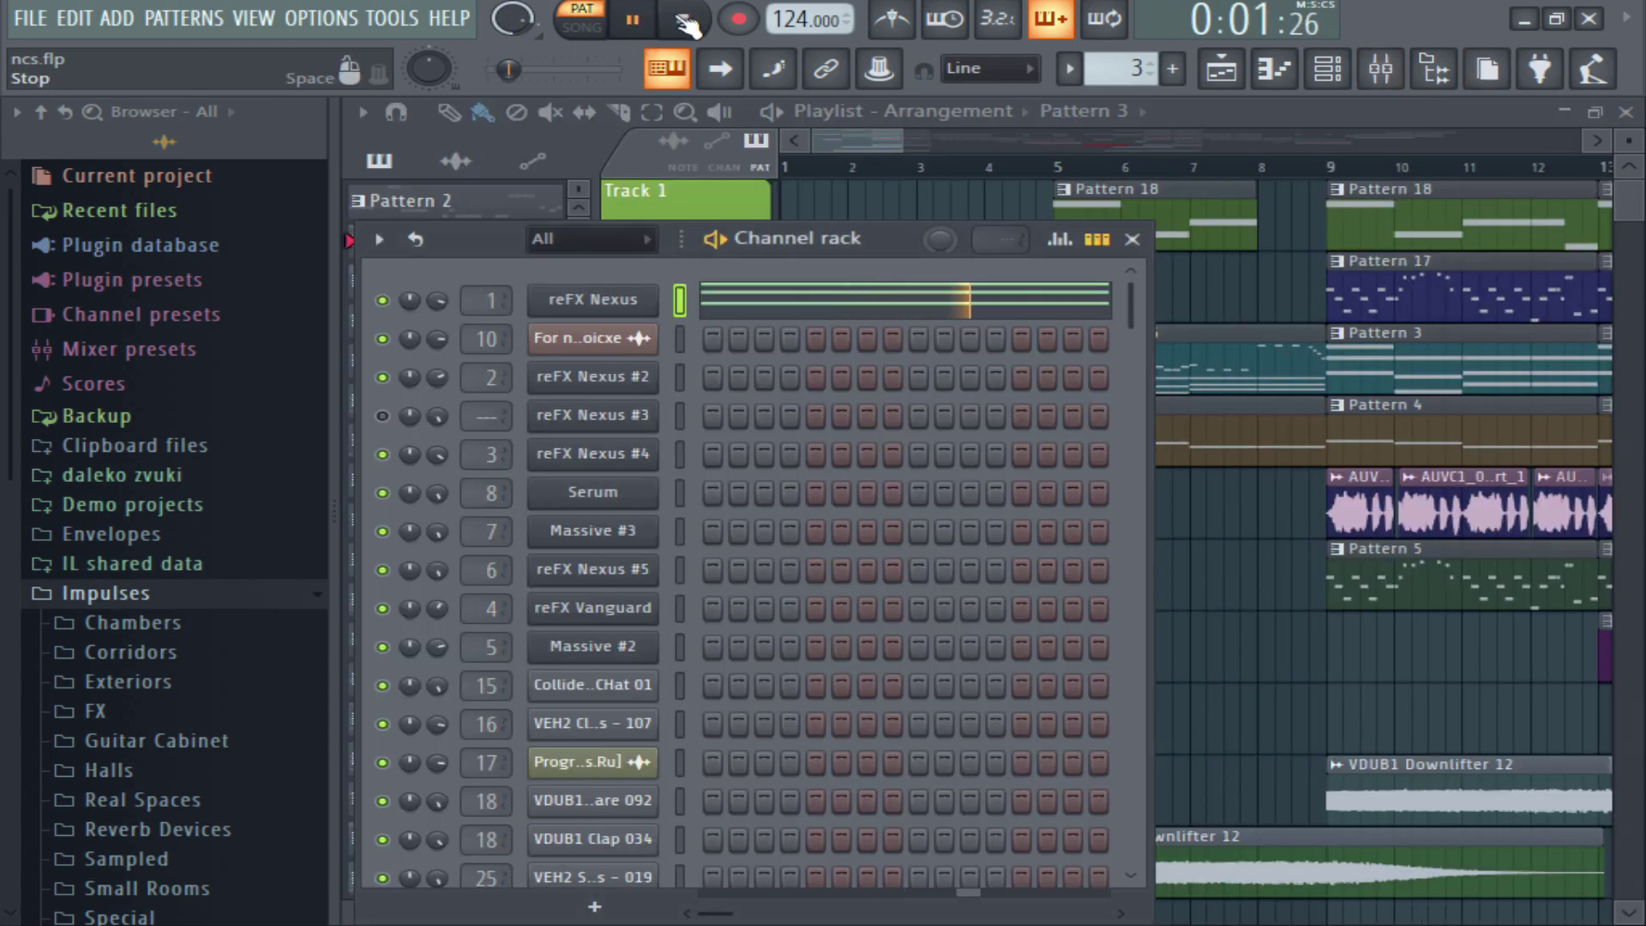
# Stop playback and view the sample settings of the 138BPM_VOX_R_45_G# vocal clip on Track 6.
pyautogui.press('F6')
pyautogui.press('space')
pyautogui.doubleClick(968, 548)
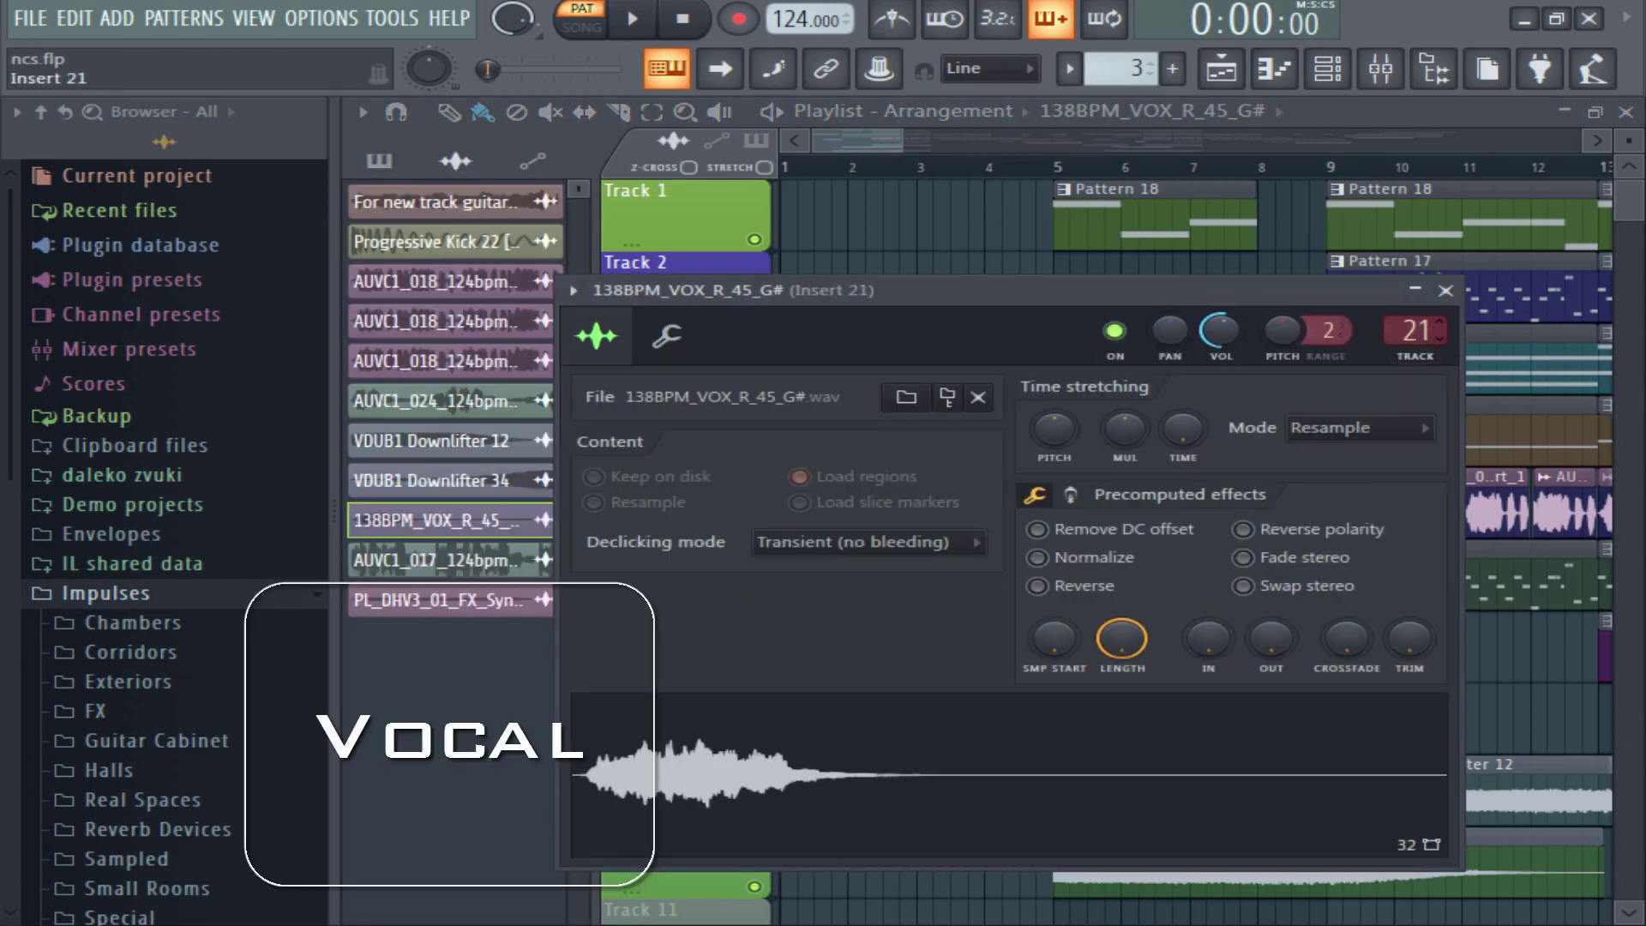
pyautogui.scroll(19, 1415, 331)
pyautogui.click(1444, 290)
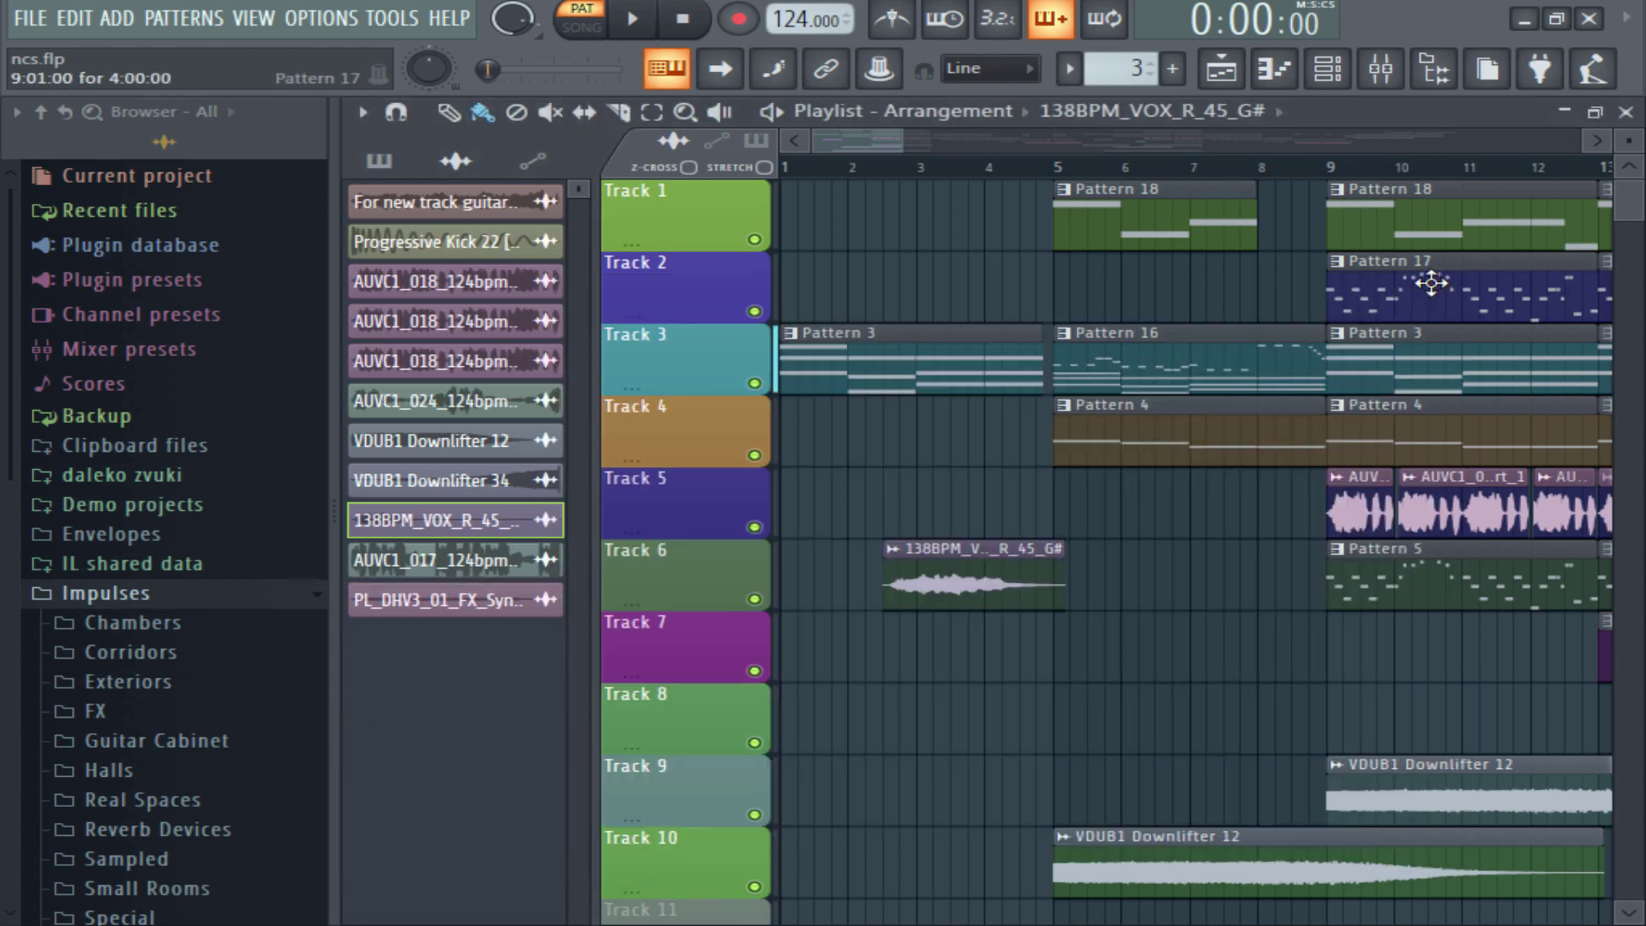
# Play Pattern 4 from the playlist and inspect the reFX Nexus #2 arpeggiator preset and its piano roll notes.
pyautogui.click(868, 95)
pyautogui.click(835, 141)
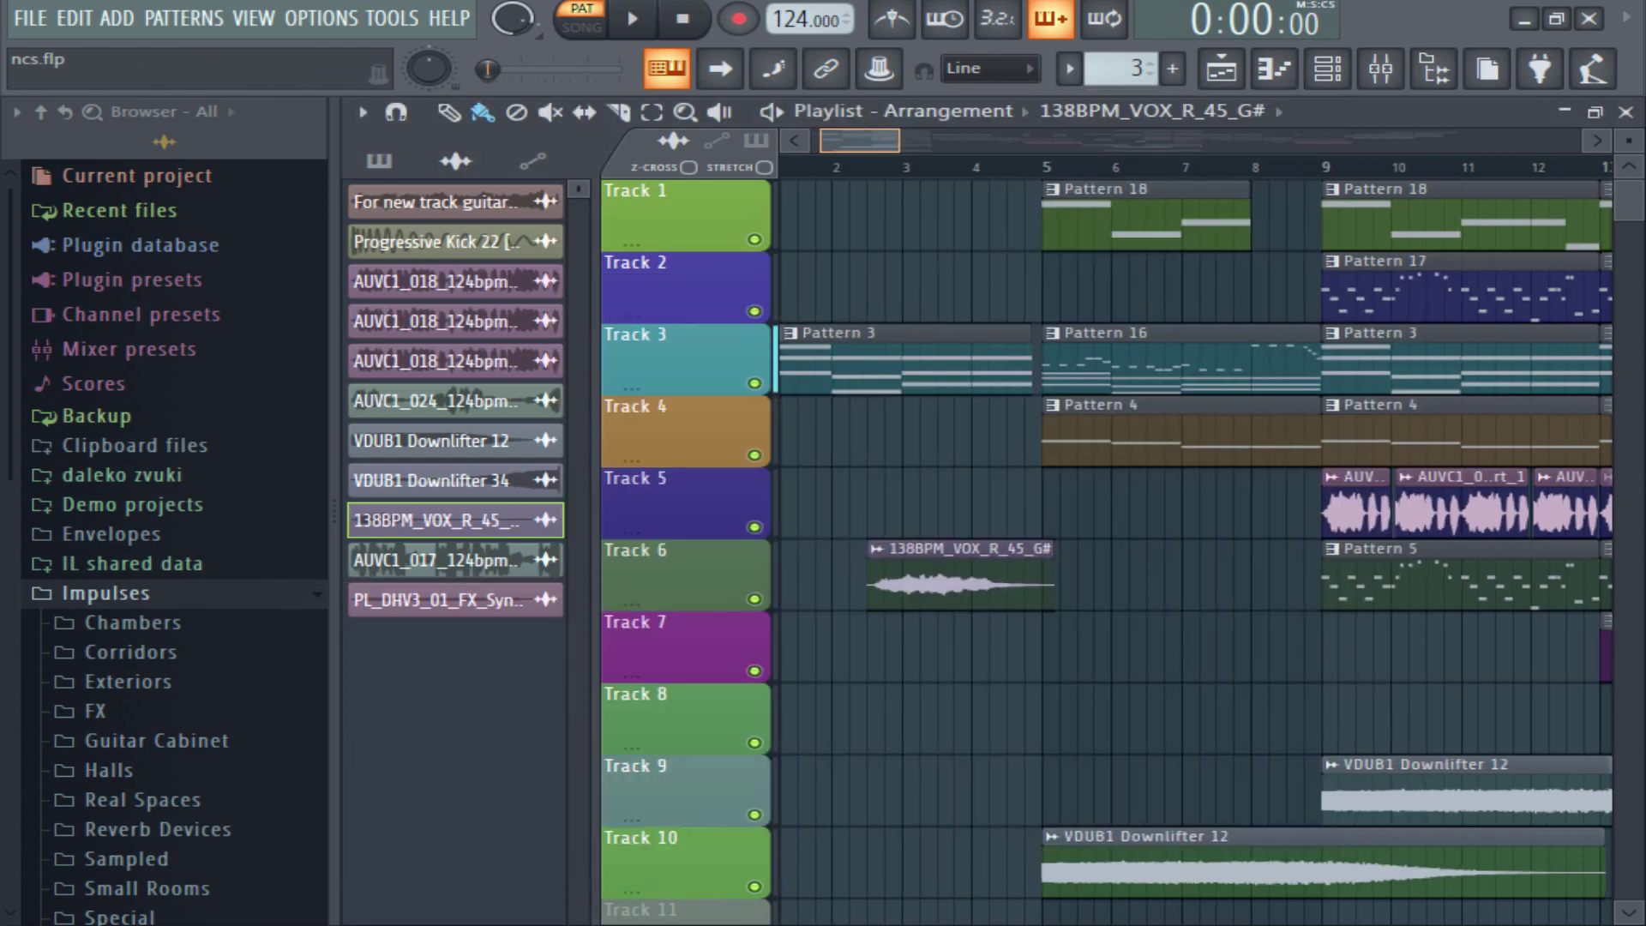
pyautogui.click(1063, 428)
pyautogui.press('space')
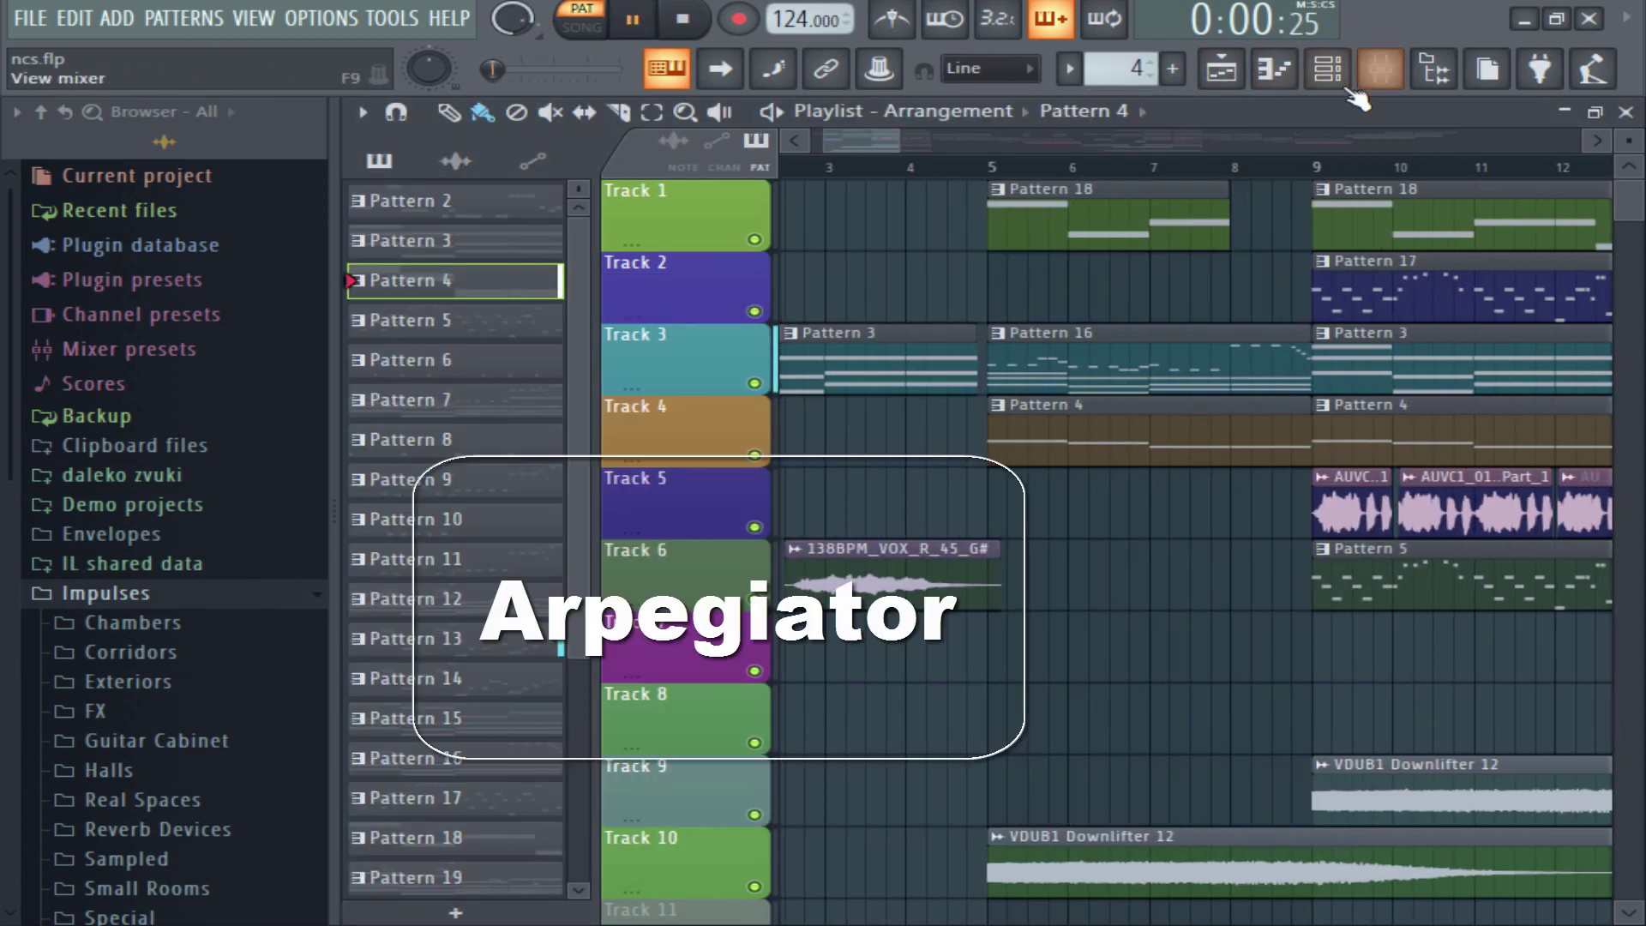
pyautogui.click(1327, 68)
pyautogui.click(592, 377)
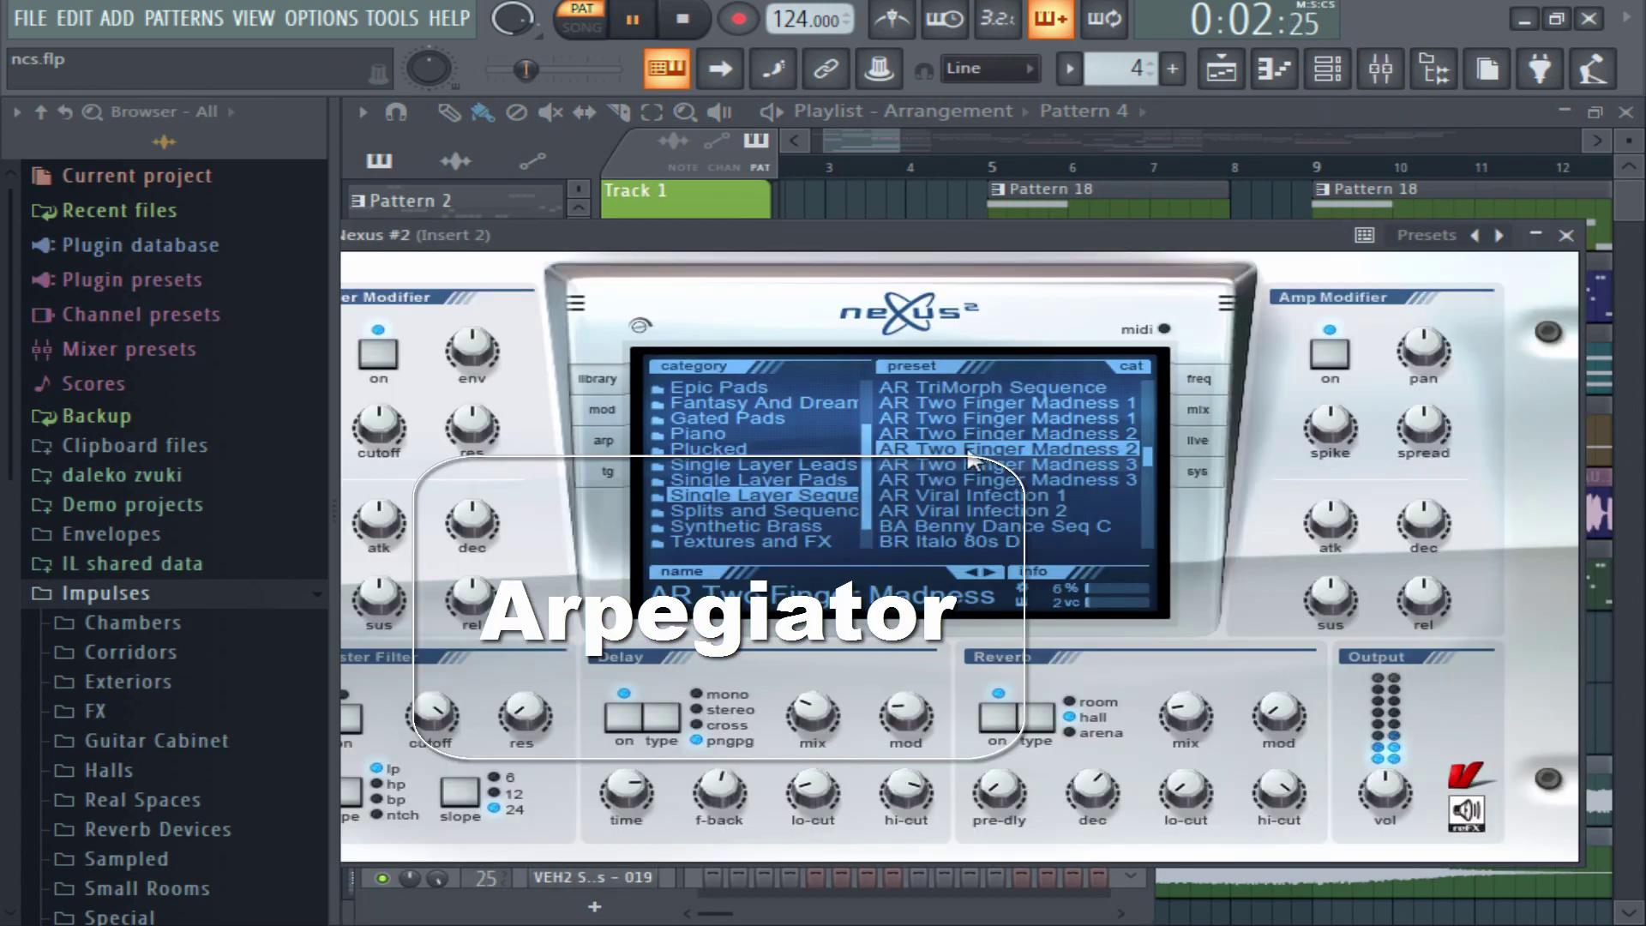
pyautogui.click(1582, 240)
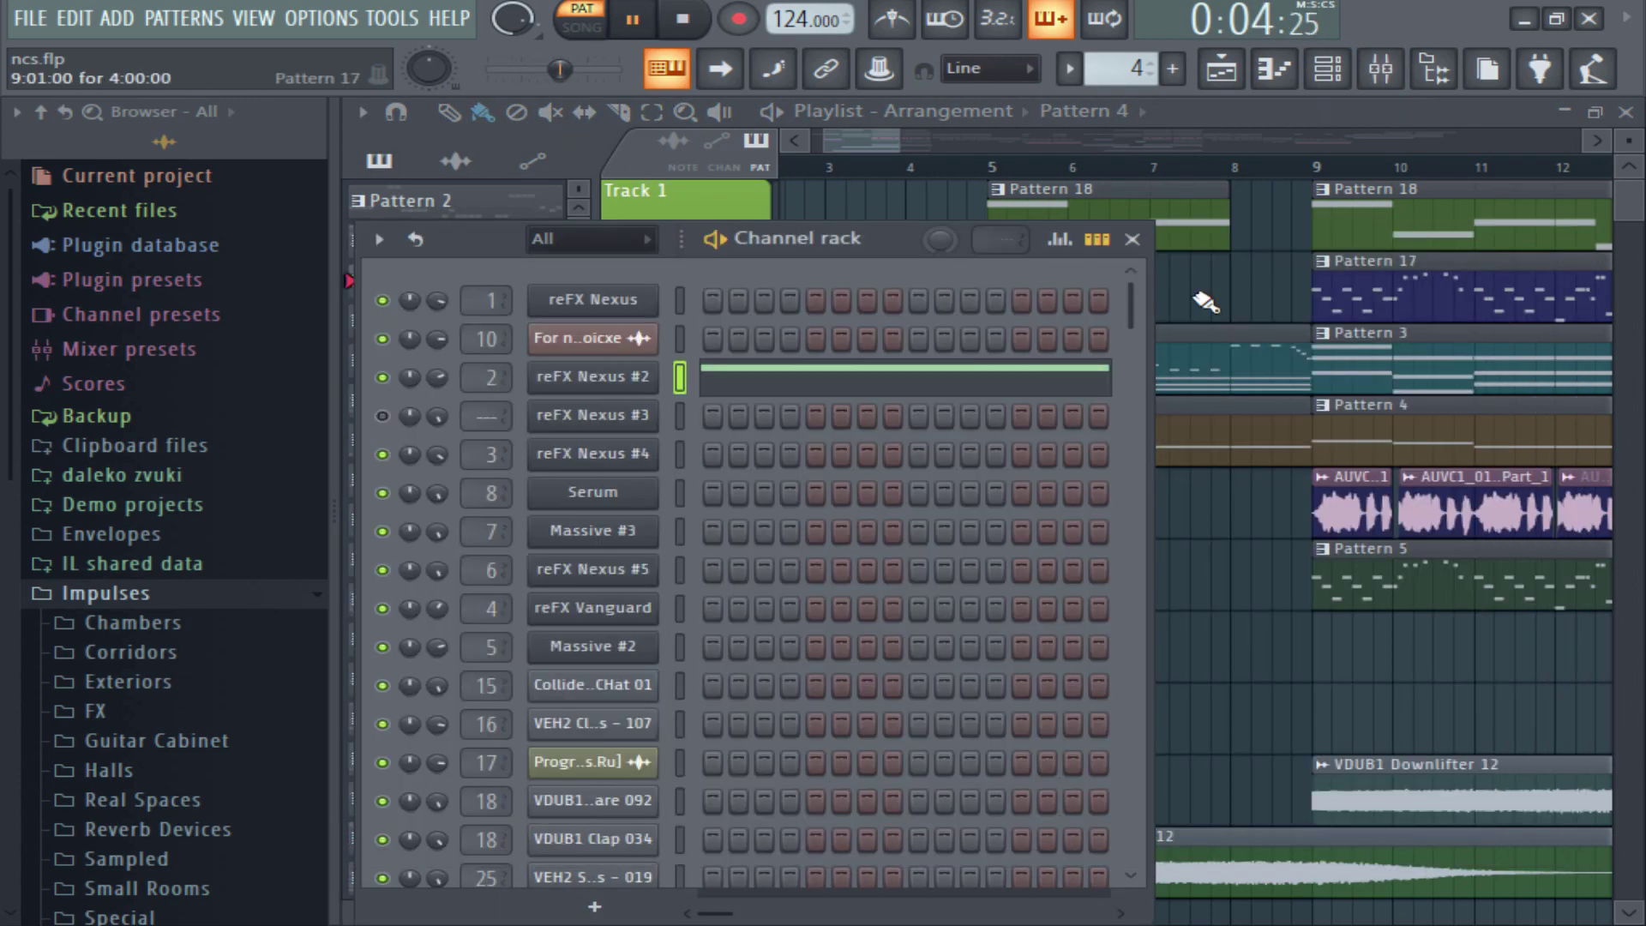
pyautogui.click(901, 367)
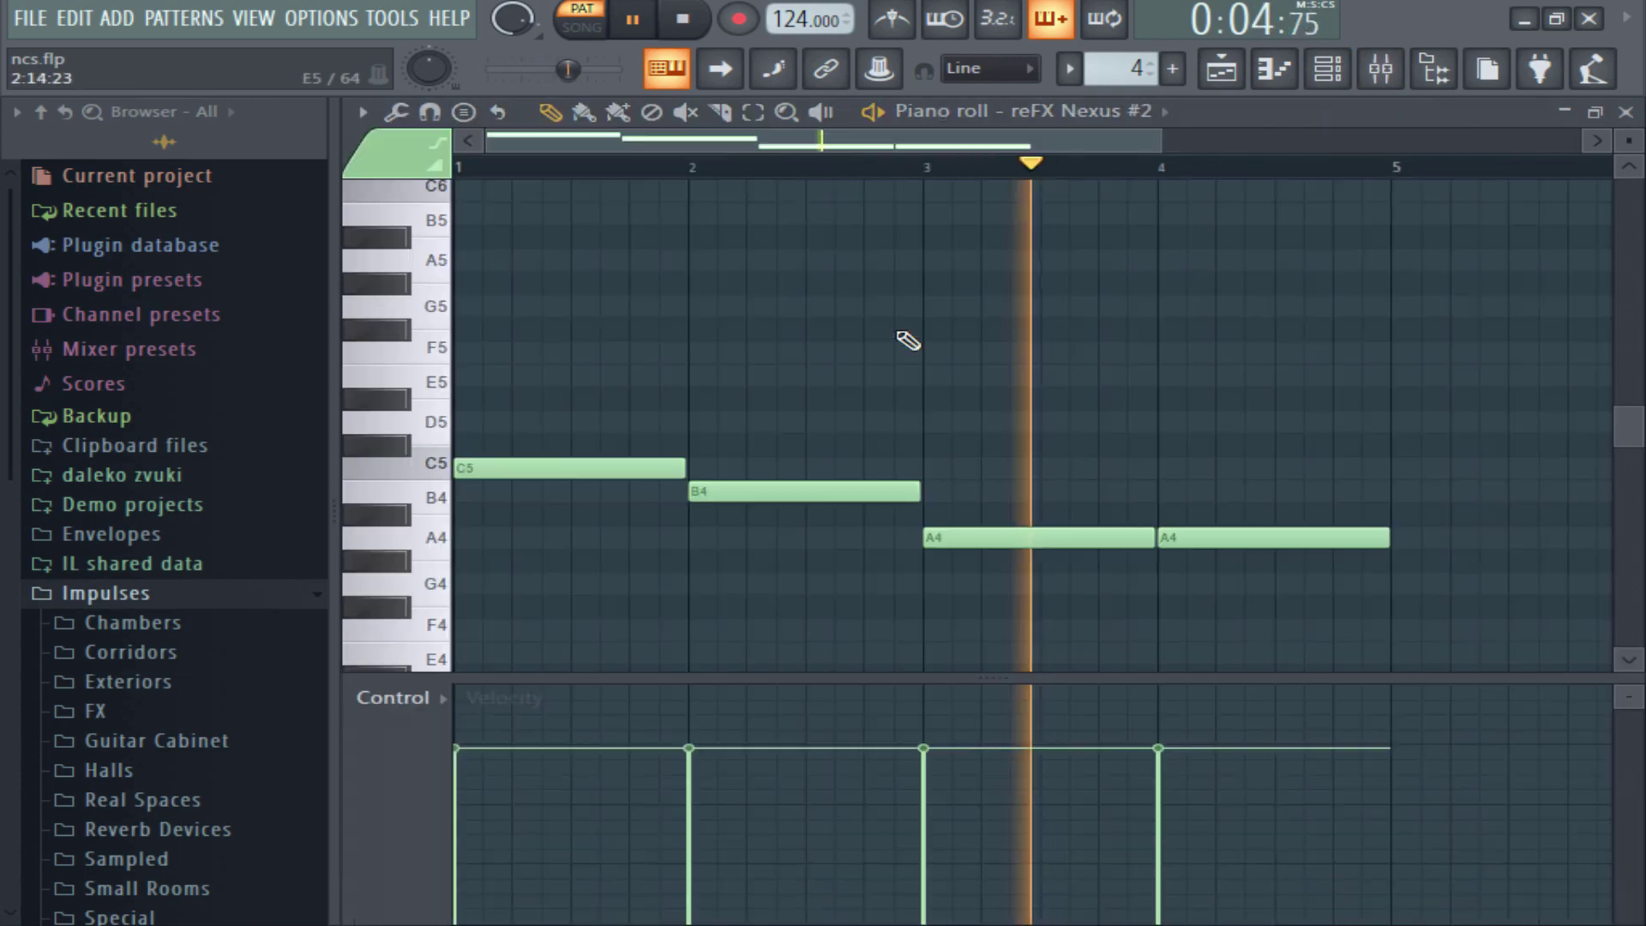
pyautogui.click(1627, 111)
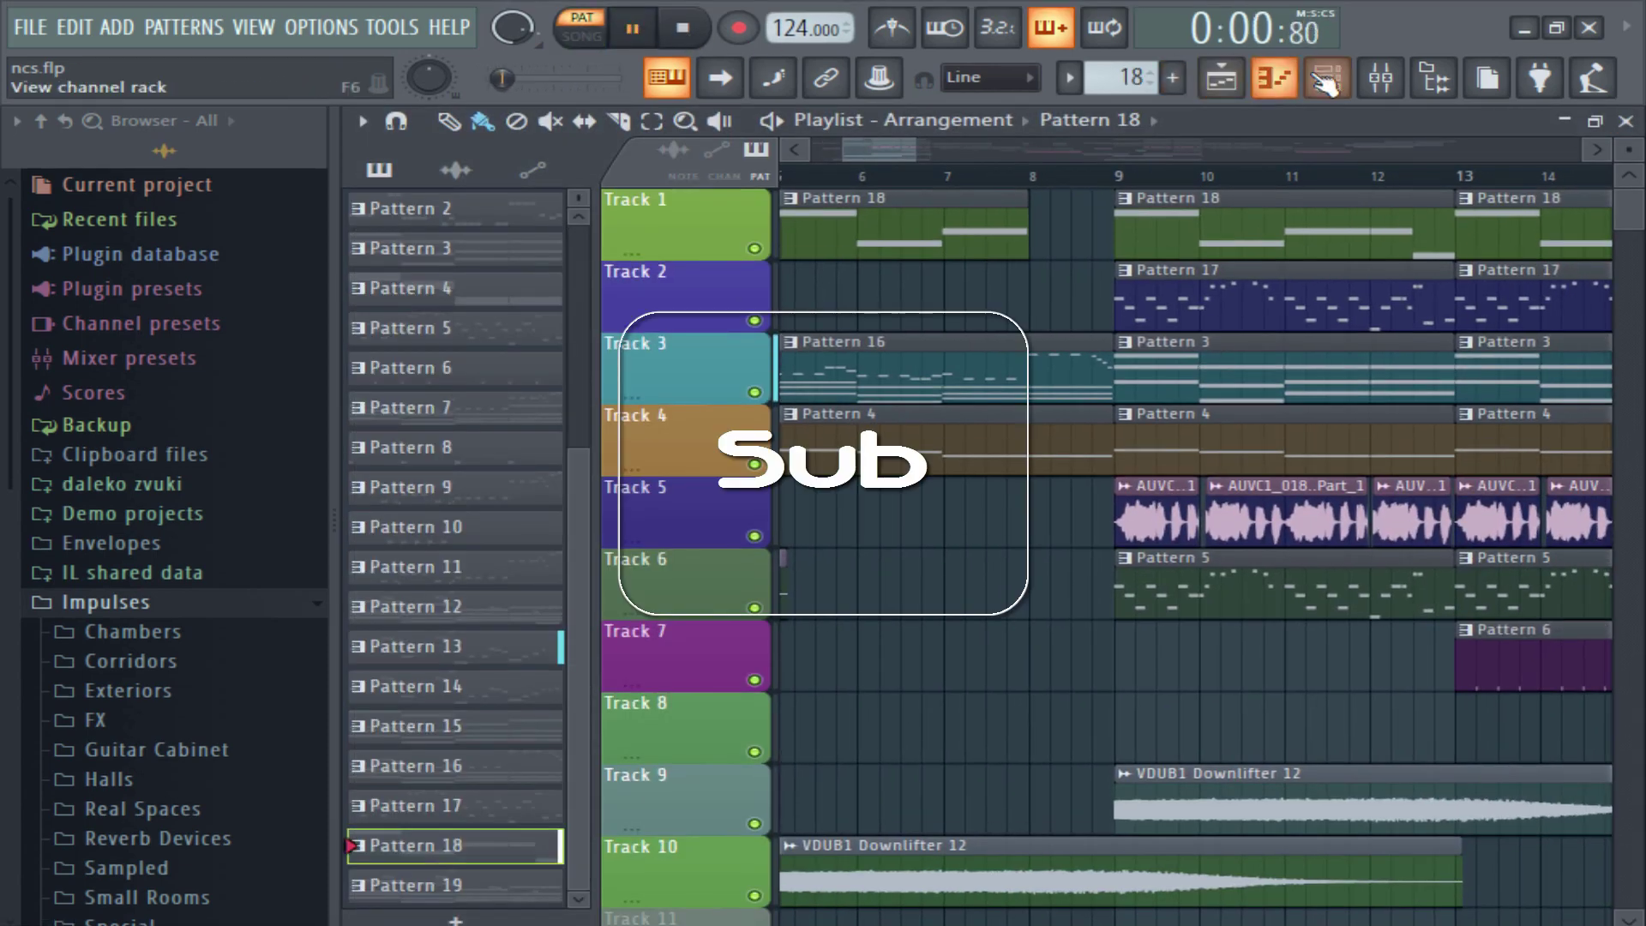
# Open the reFX Nexus #6 sub channel of Pattern 18, try the BA Matrix Bass preset, and return to BA Lazy Bass.
pyautogui.click(1327, 77)
pyautogui.scroll(-5, 794, 482)
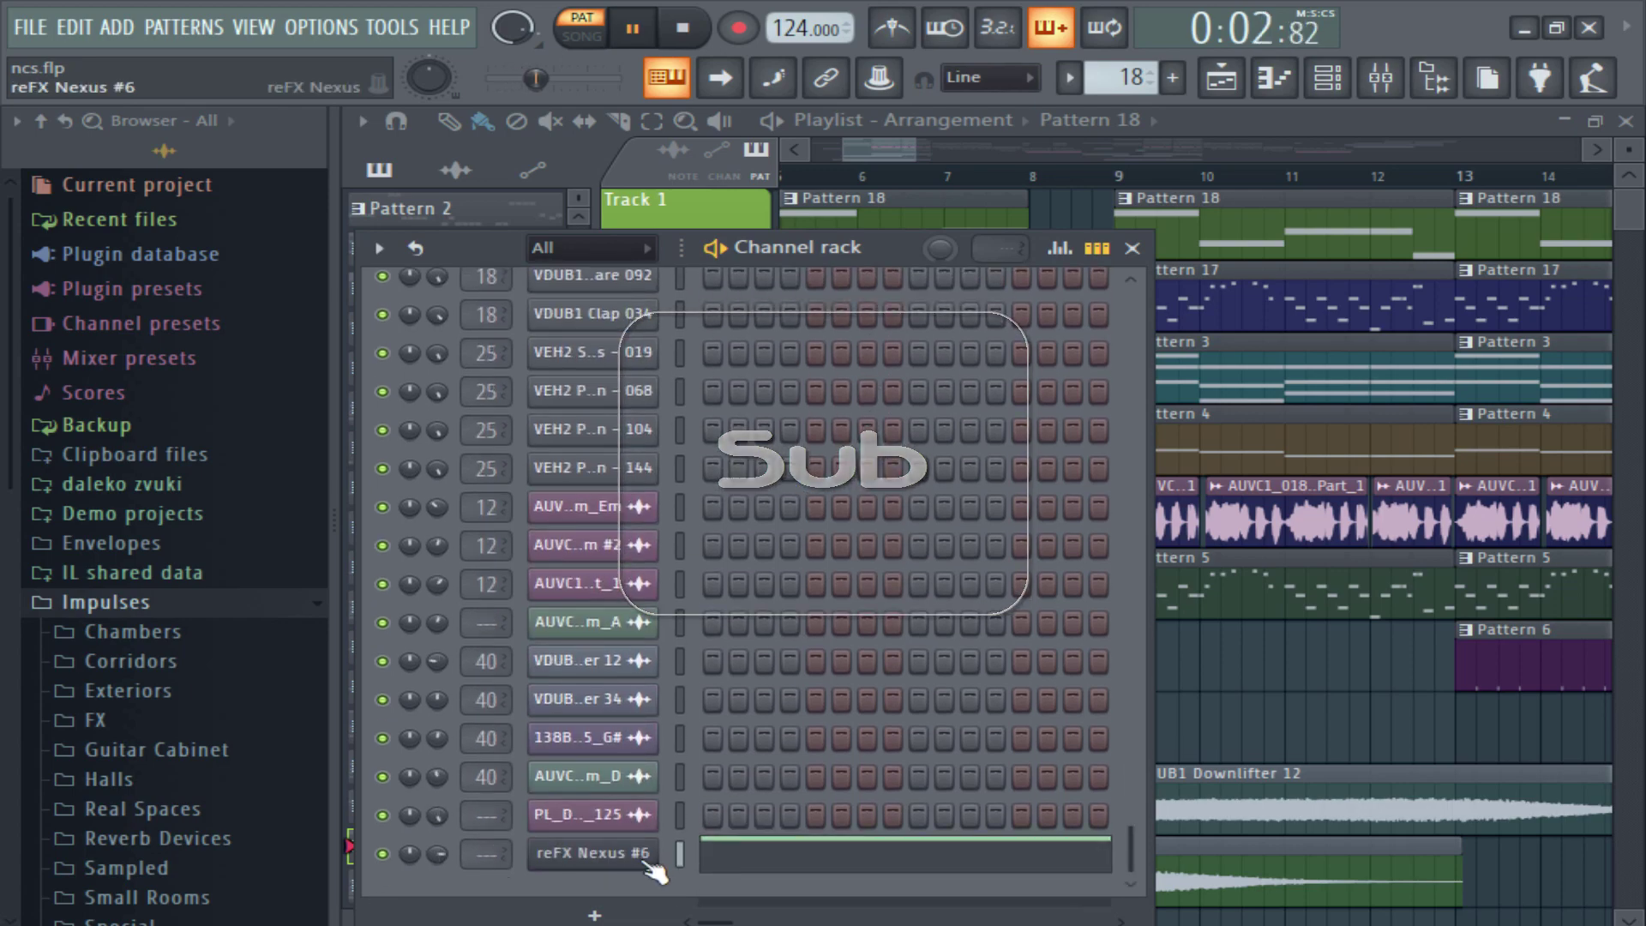
pyautogui.click(592, 853)
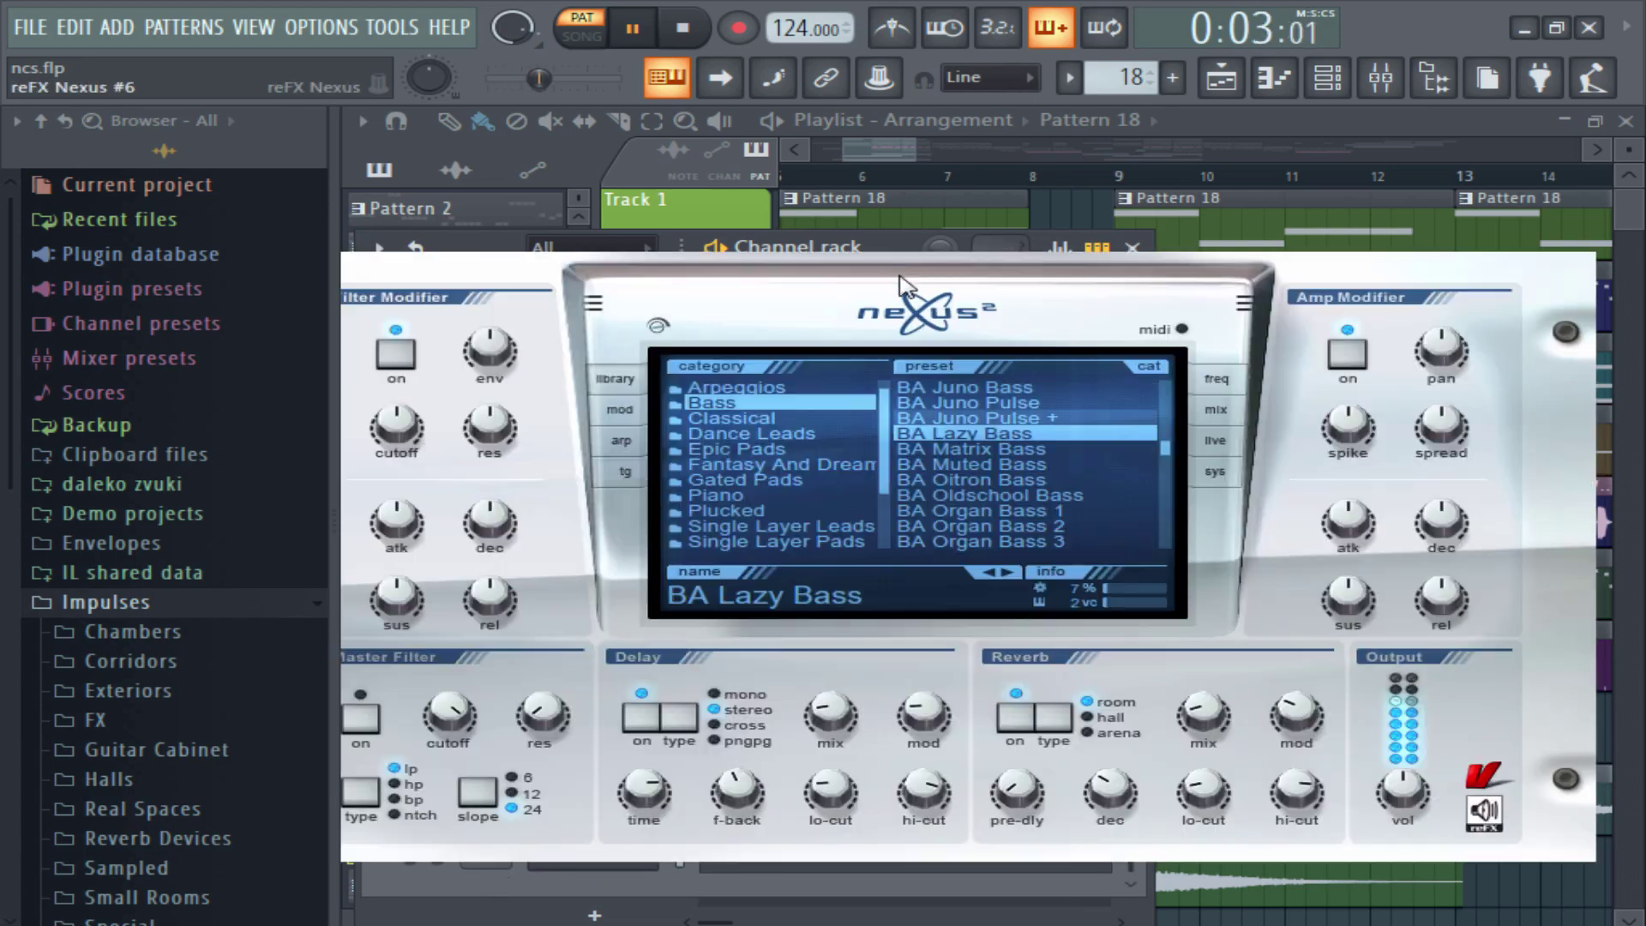
pyautogui.click(991, 443)
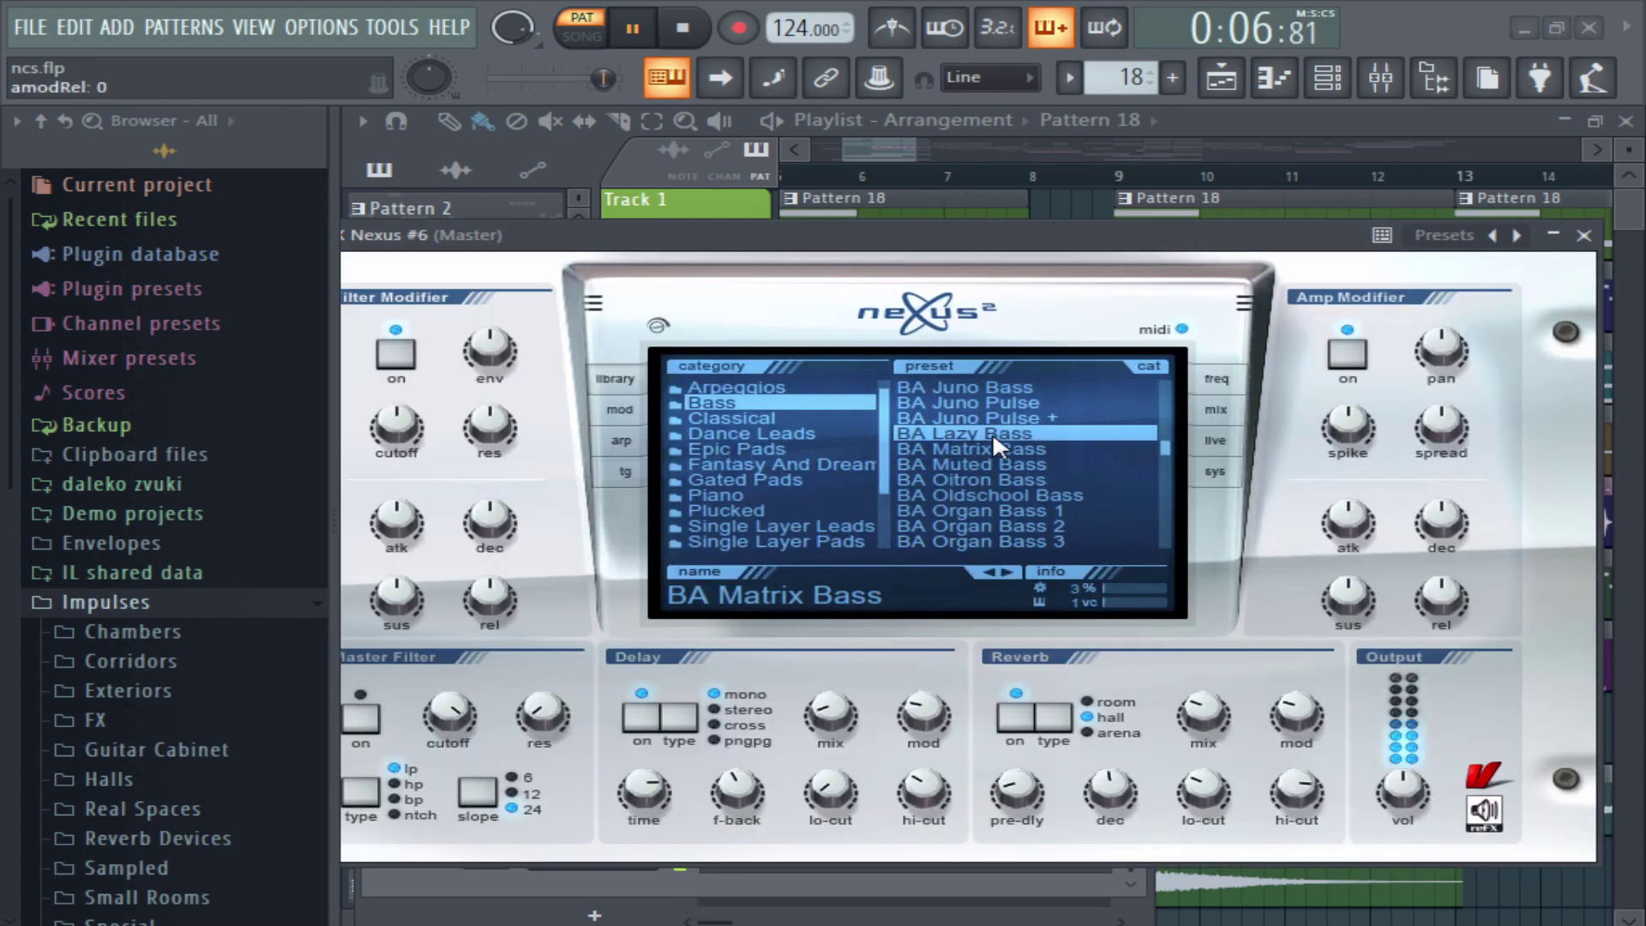
pyautogui.click(991, 433)
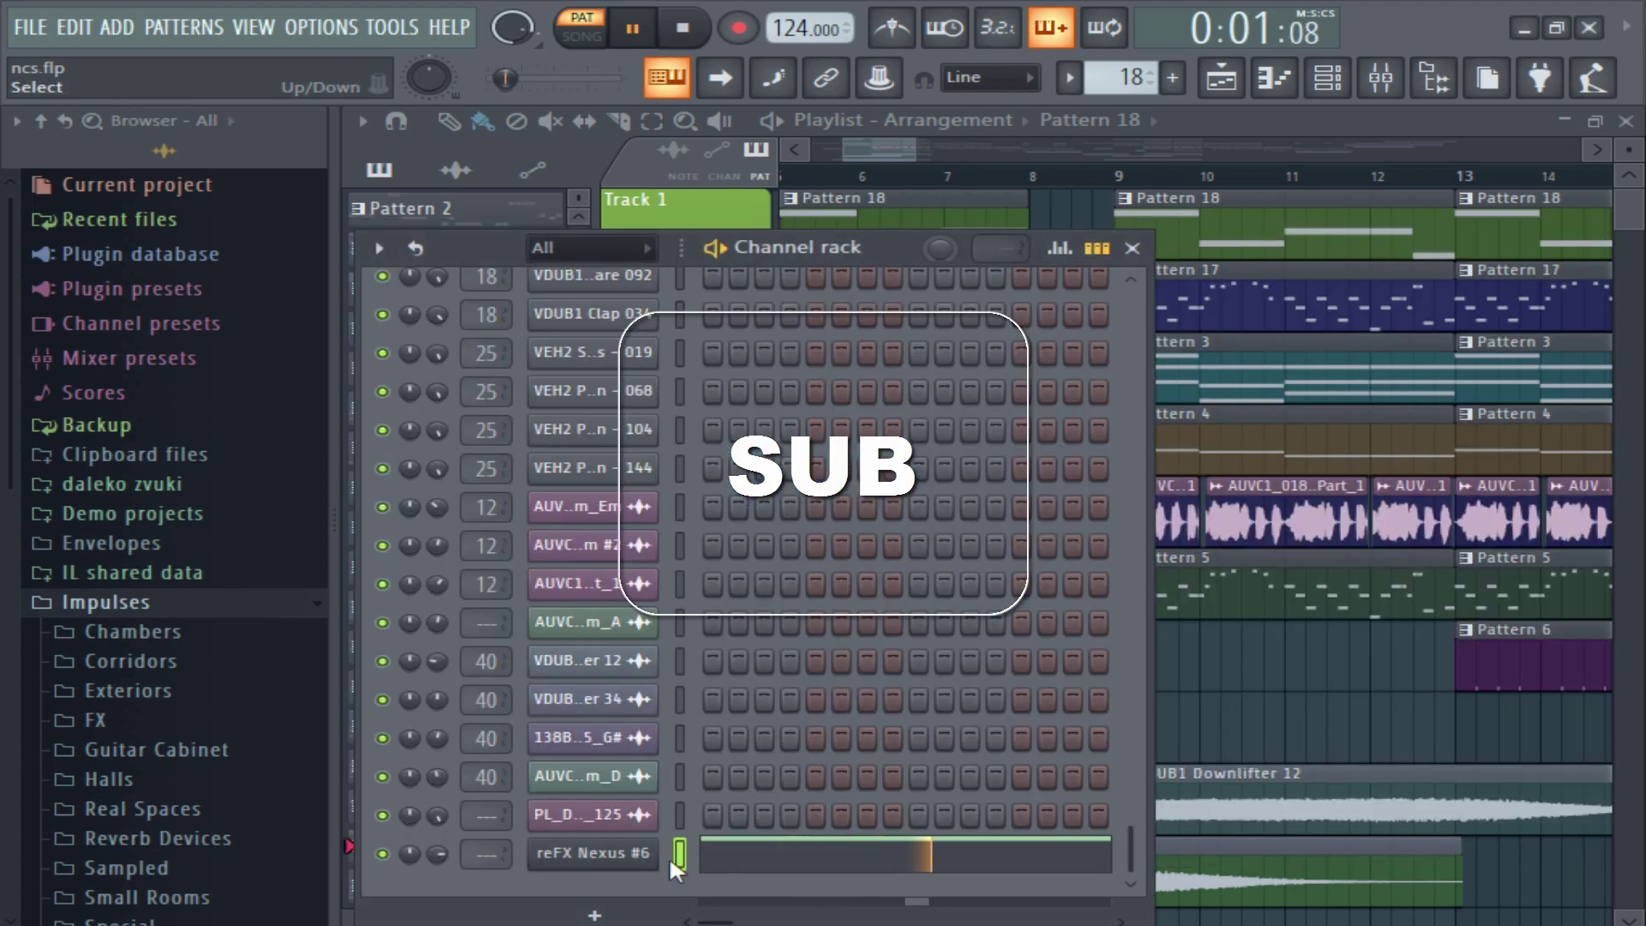
# Examine the Pattern 18 sub notes in the reFX Nexus #6 piano roll, and return to the playlist.
pyautogui.click(790, 870)
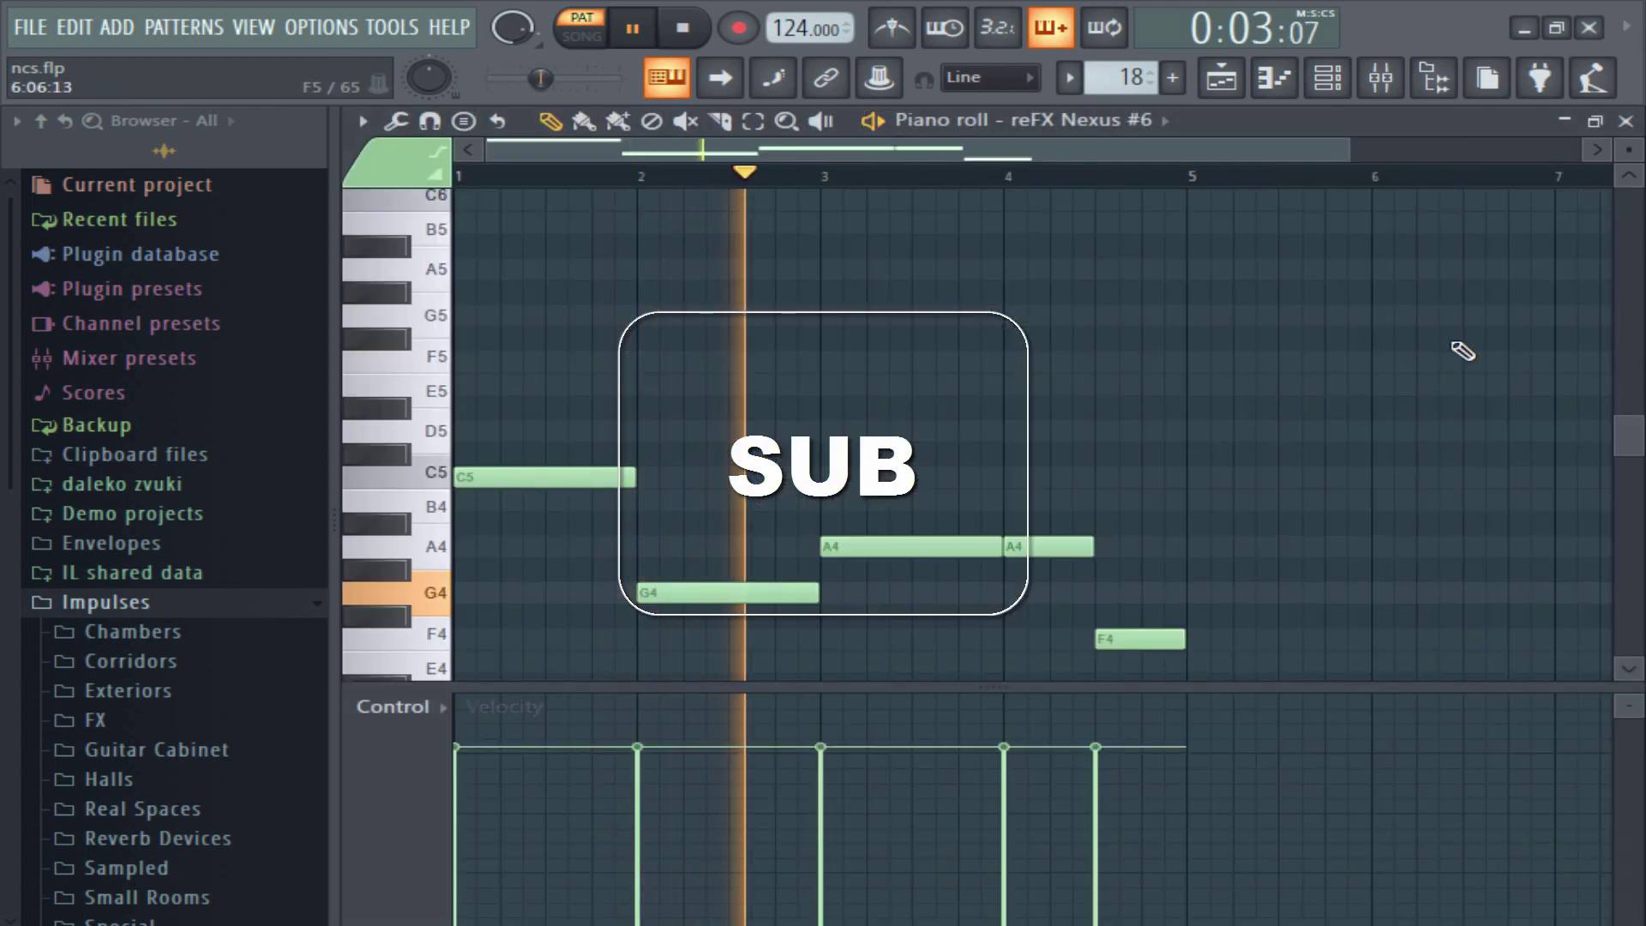
pyautogui.click(1629, 121)
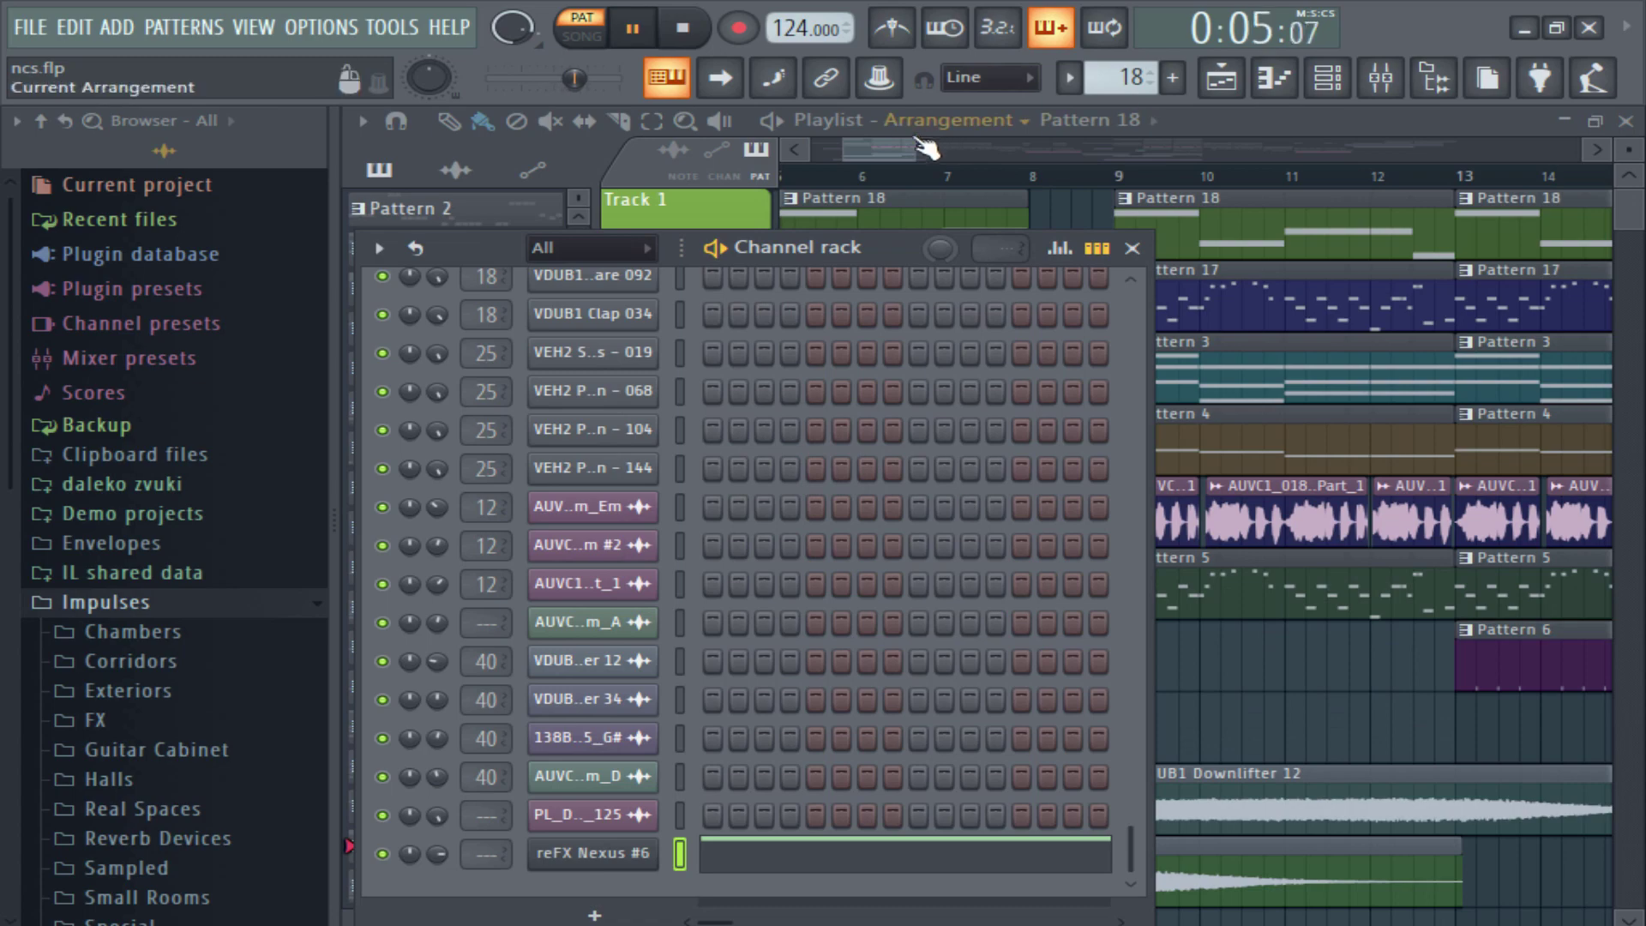
pyautogui.press('F6')
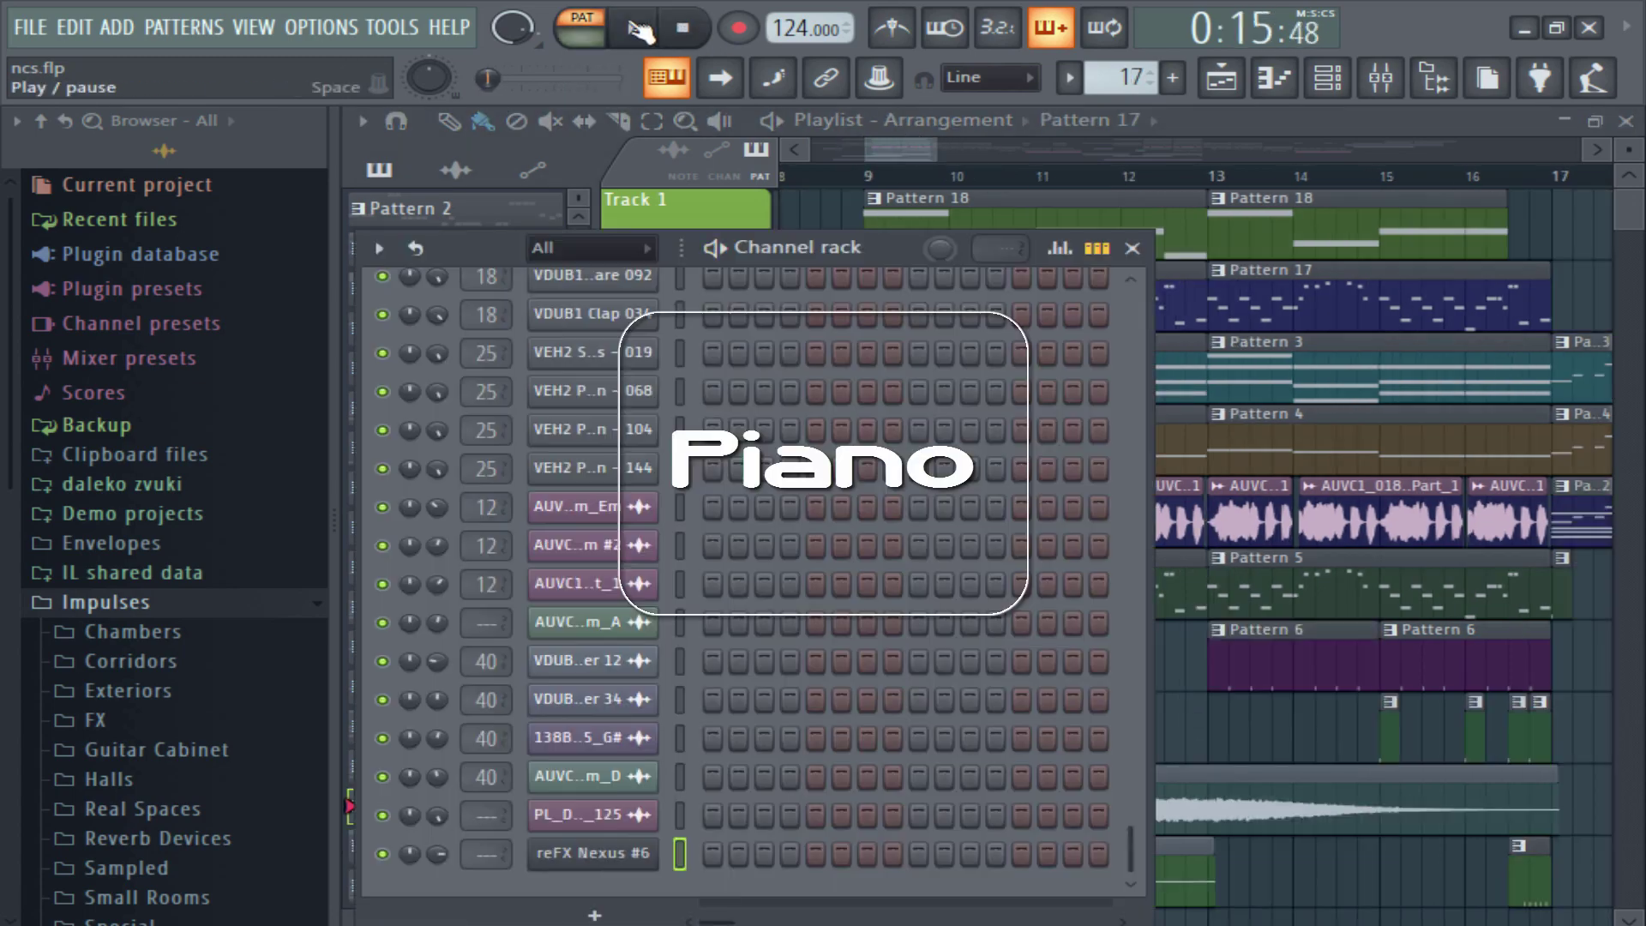
# Play Pattern 17 and examine its piano melody notes in the reFX Nexus piano roll.
pyautogui.press('space')
pyautogui.scroll(10, 882, 585)
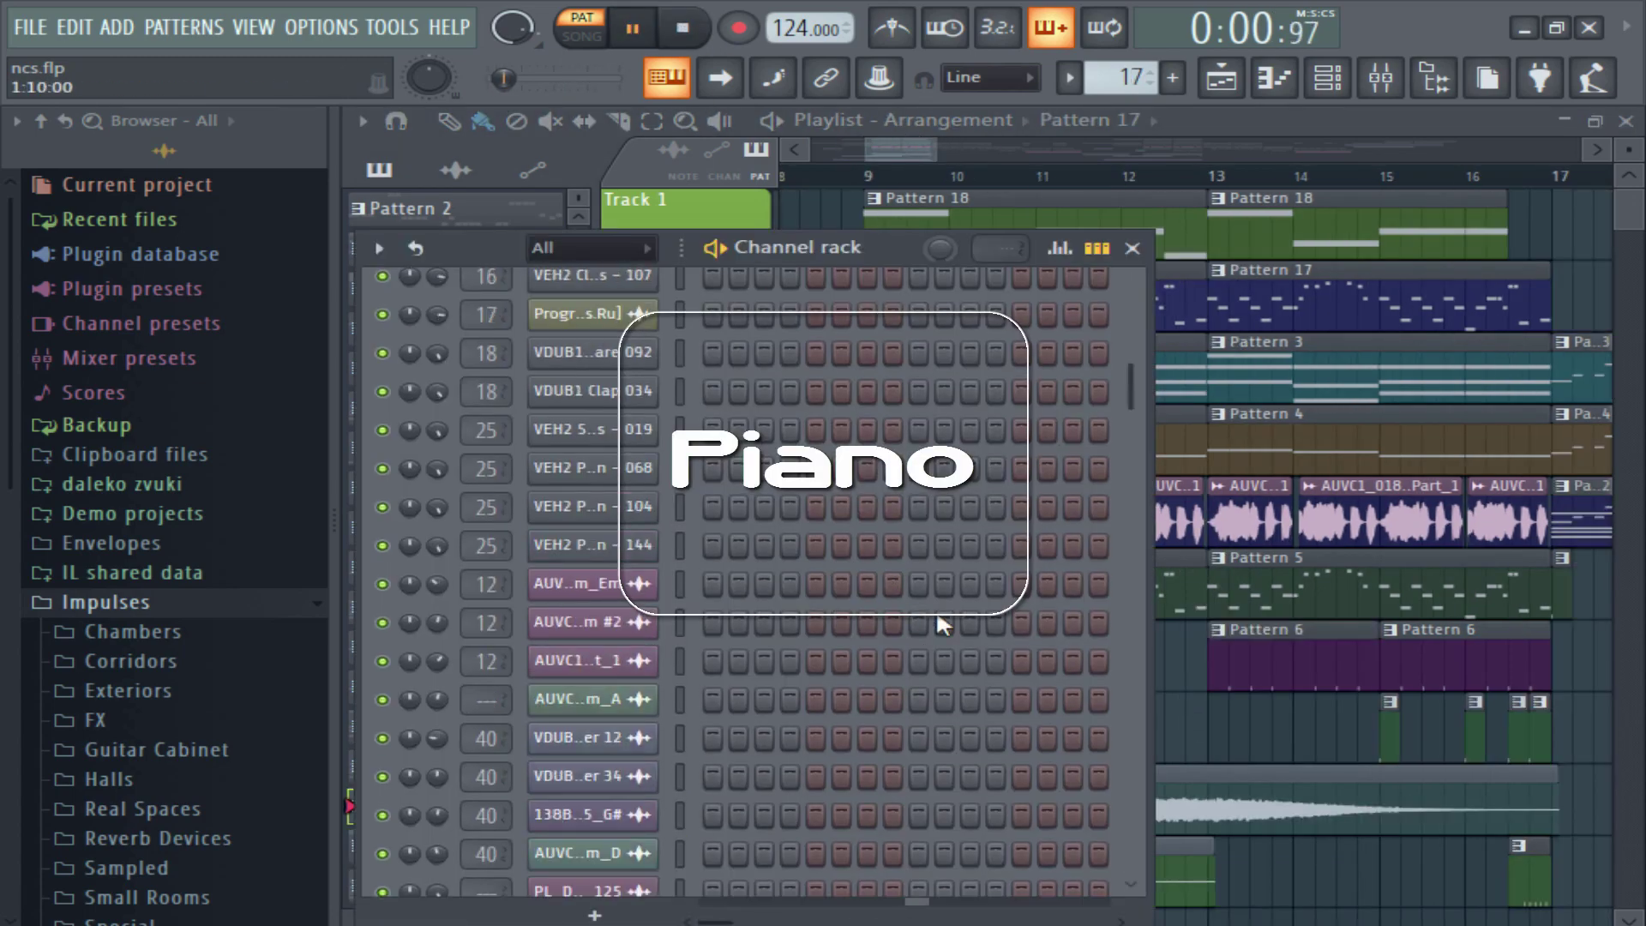
pyautogui.click(705, 310)
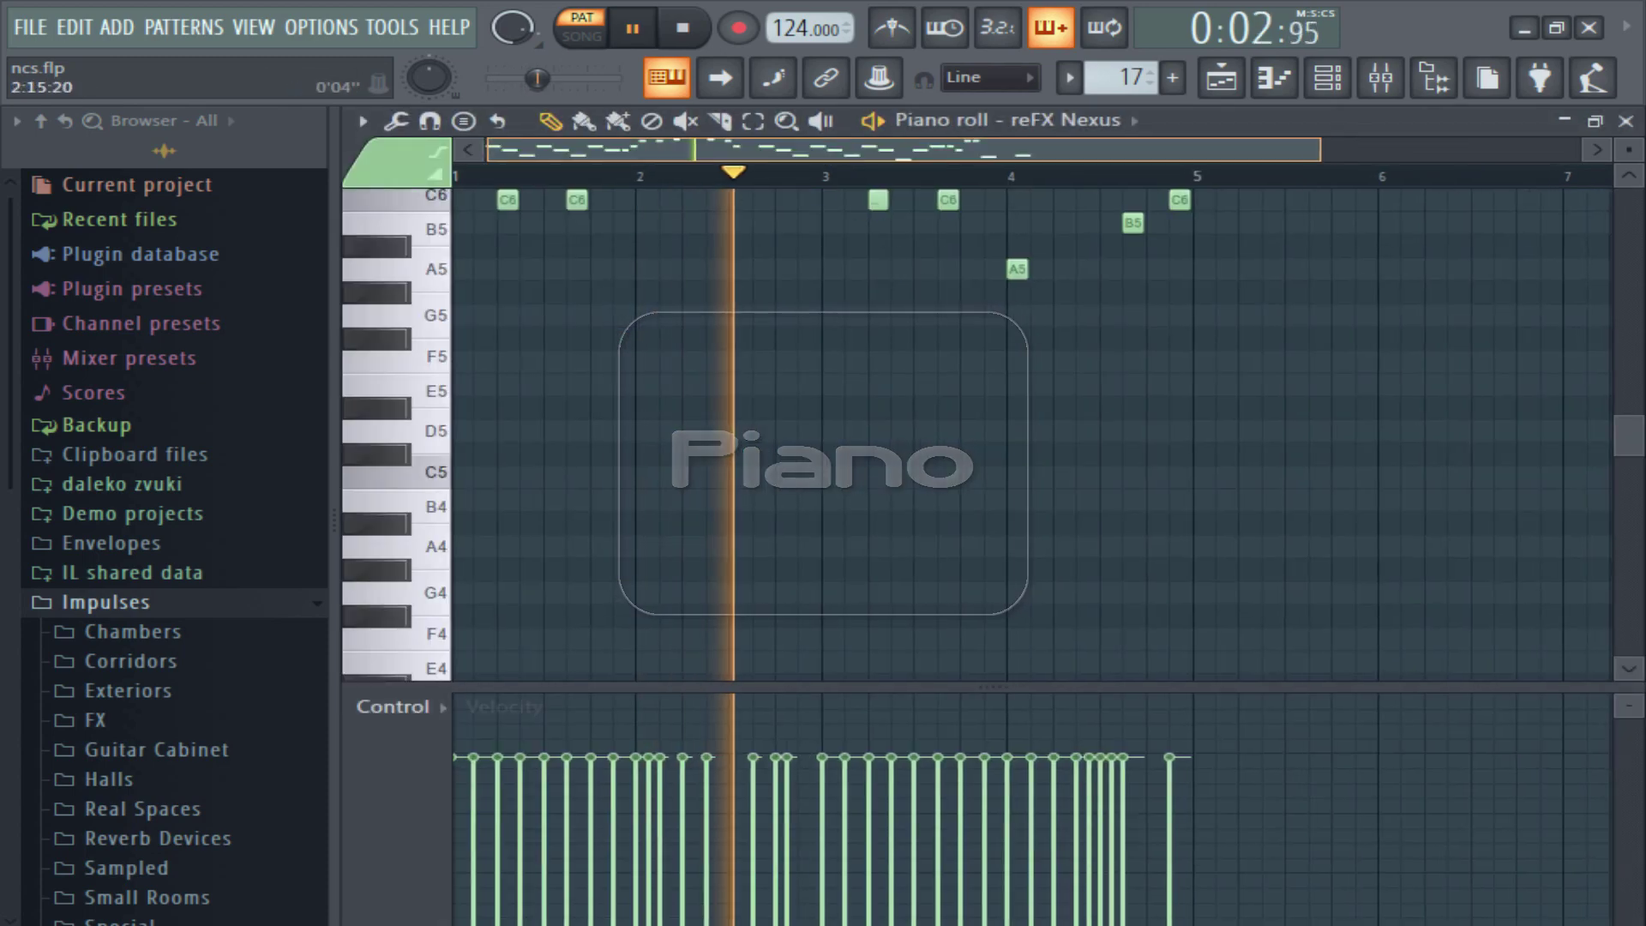
pyautogui.scroll(3, 941, 405)
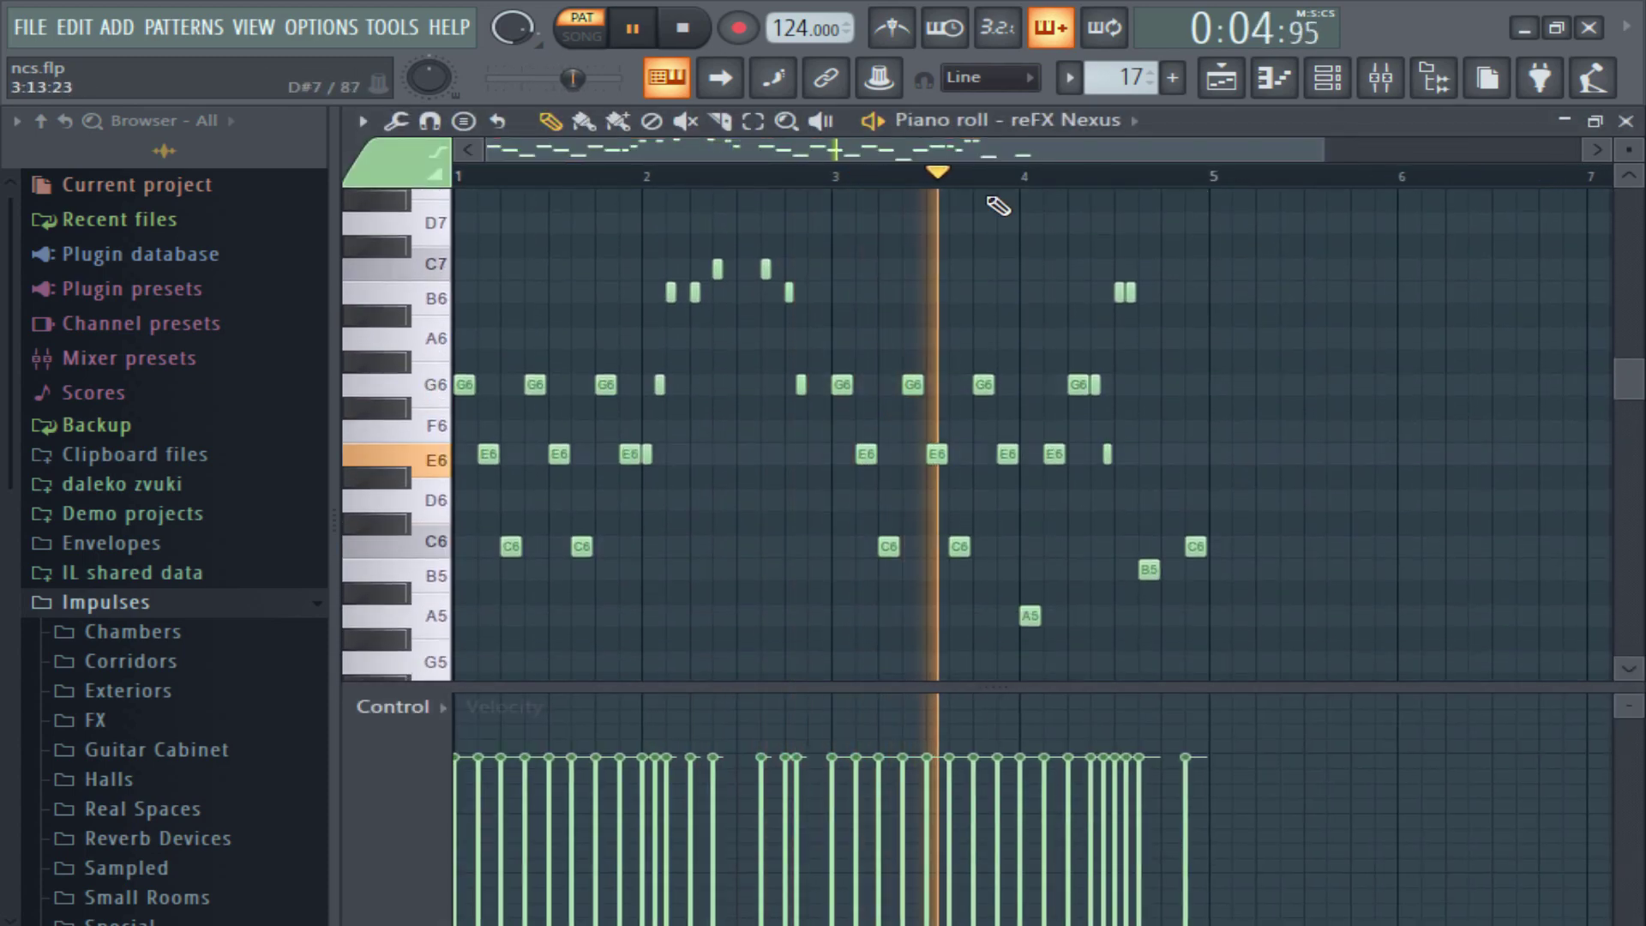
pyautogui.scroll(3, 943, 403)
pyautogui.scroll(-2, 943, 403)
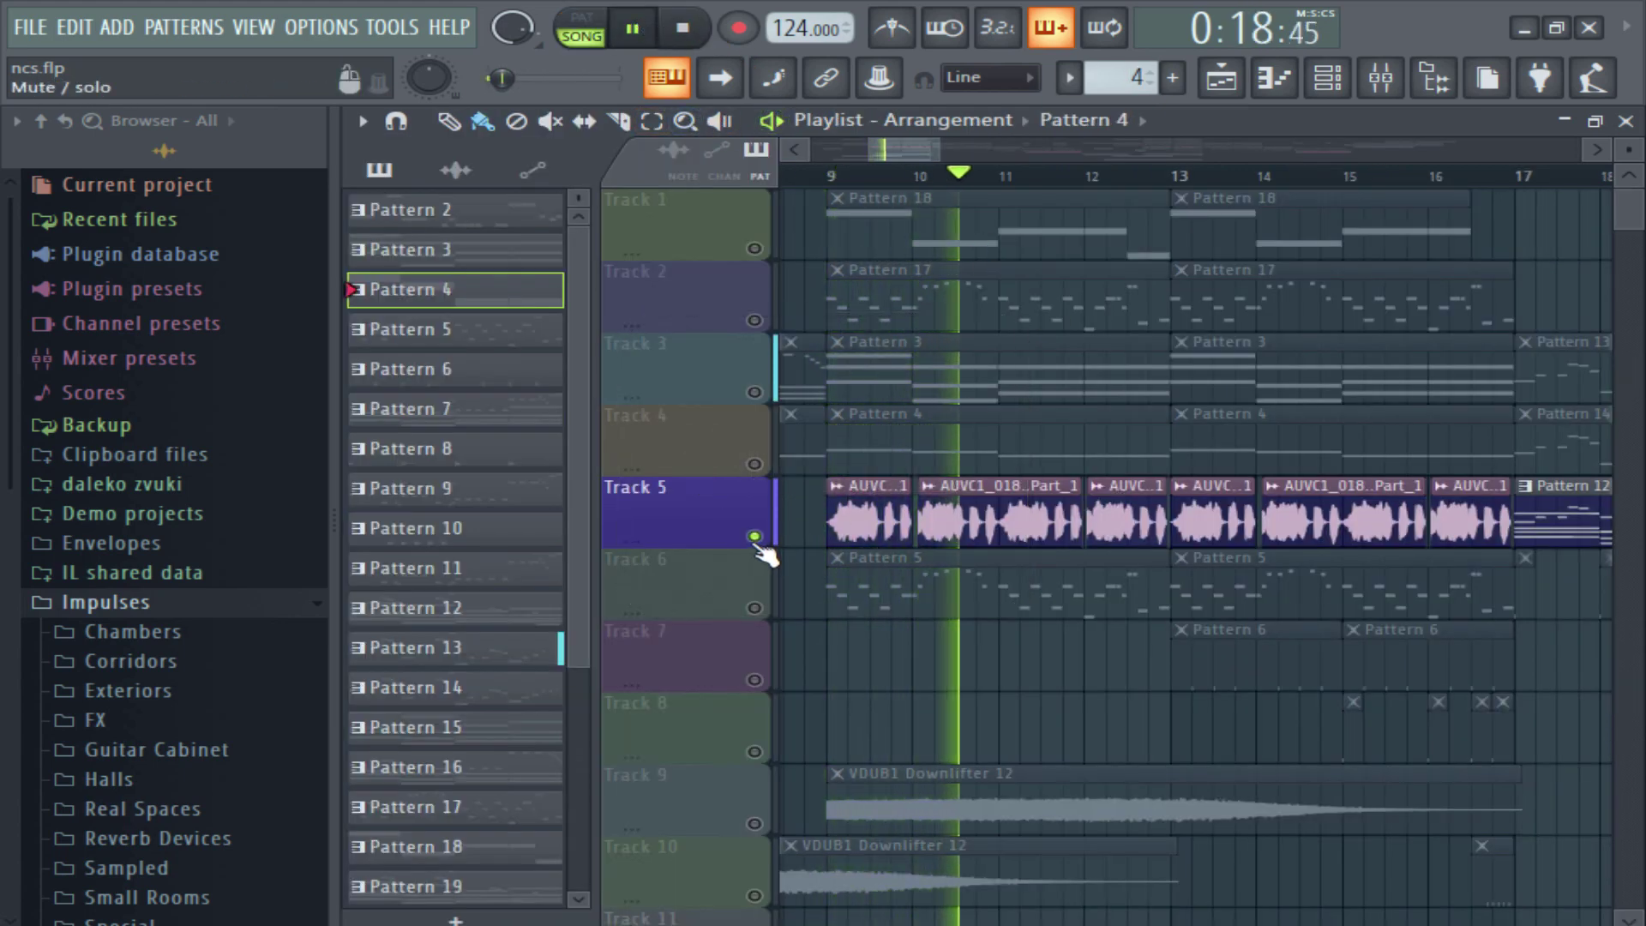
# Examine the soloed vocal clips on Track 5, and switch the solo to Track 6 to play Pattern 5 from bar 9.
pyautogui.scroll(2, 959, 162)
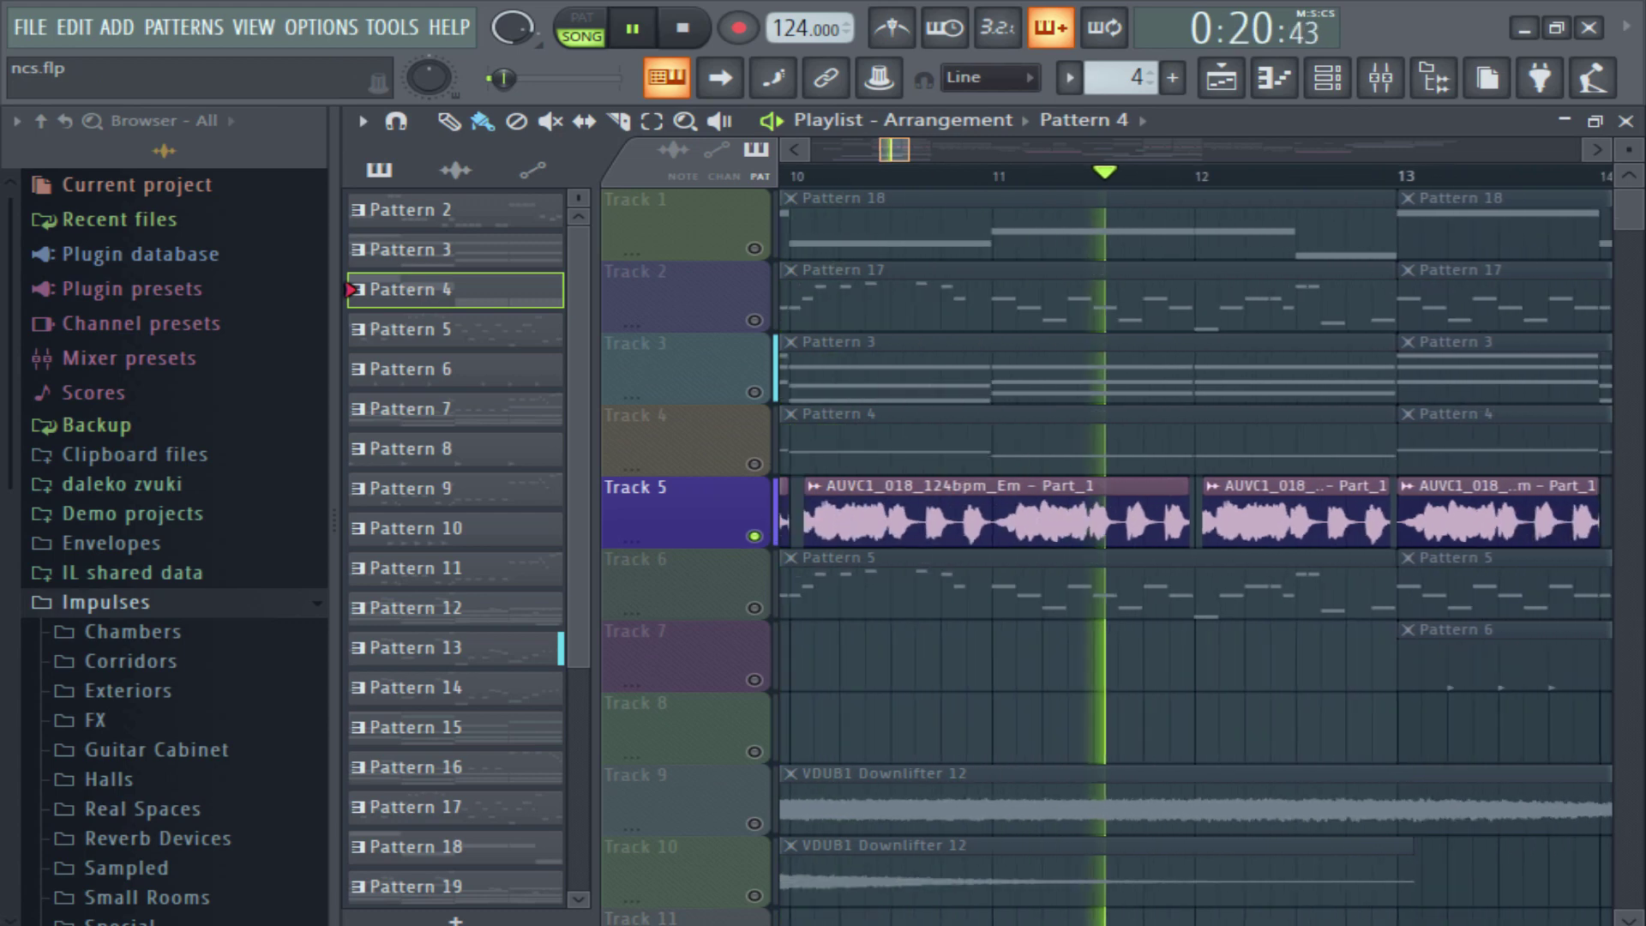
pyautogui.scroll(-1, 815, 497)
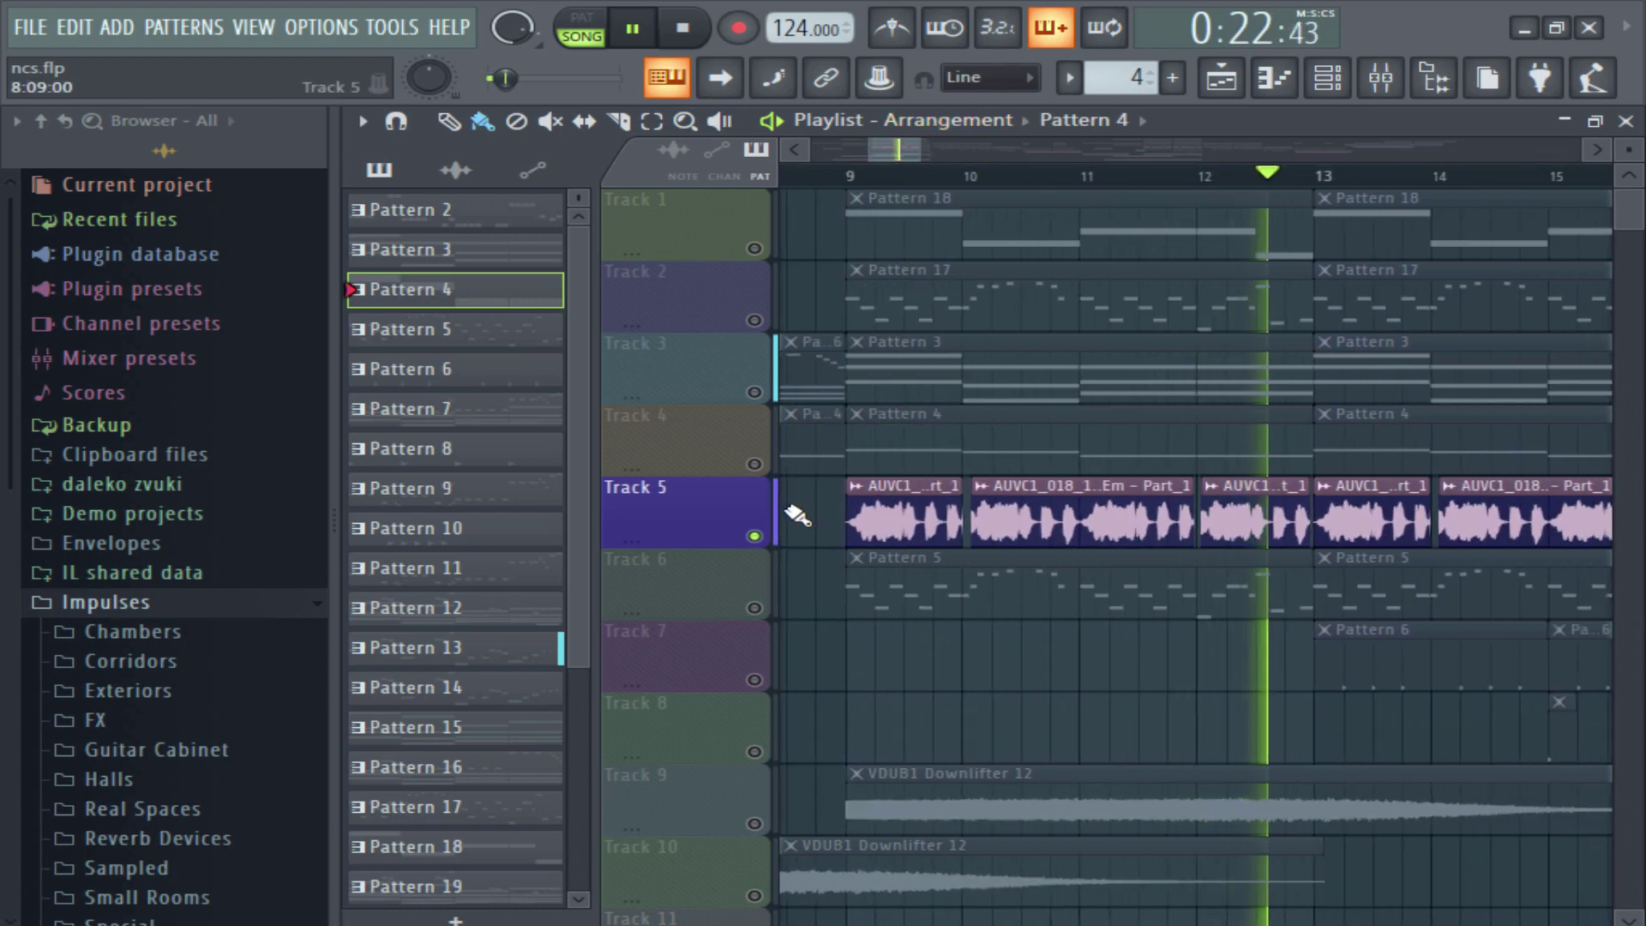
pyautogui.rightClick(754, 537)
pyautogui.rightClick(755, 608)
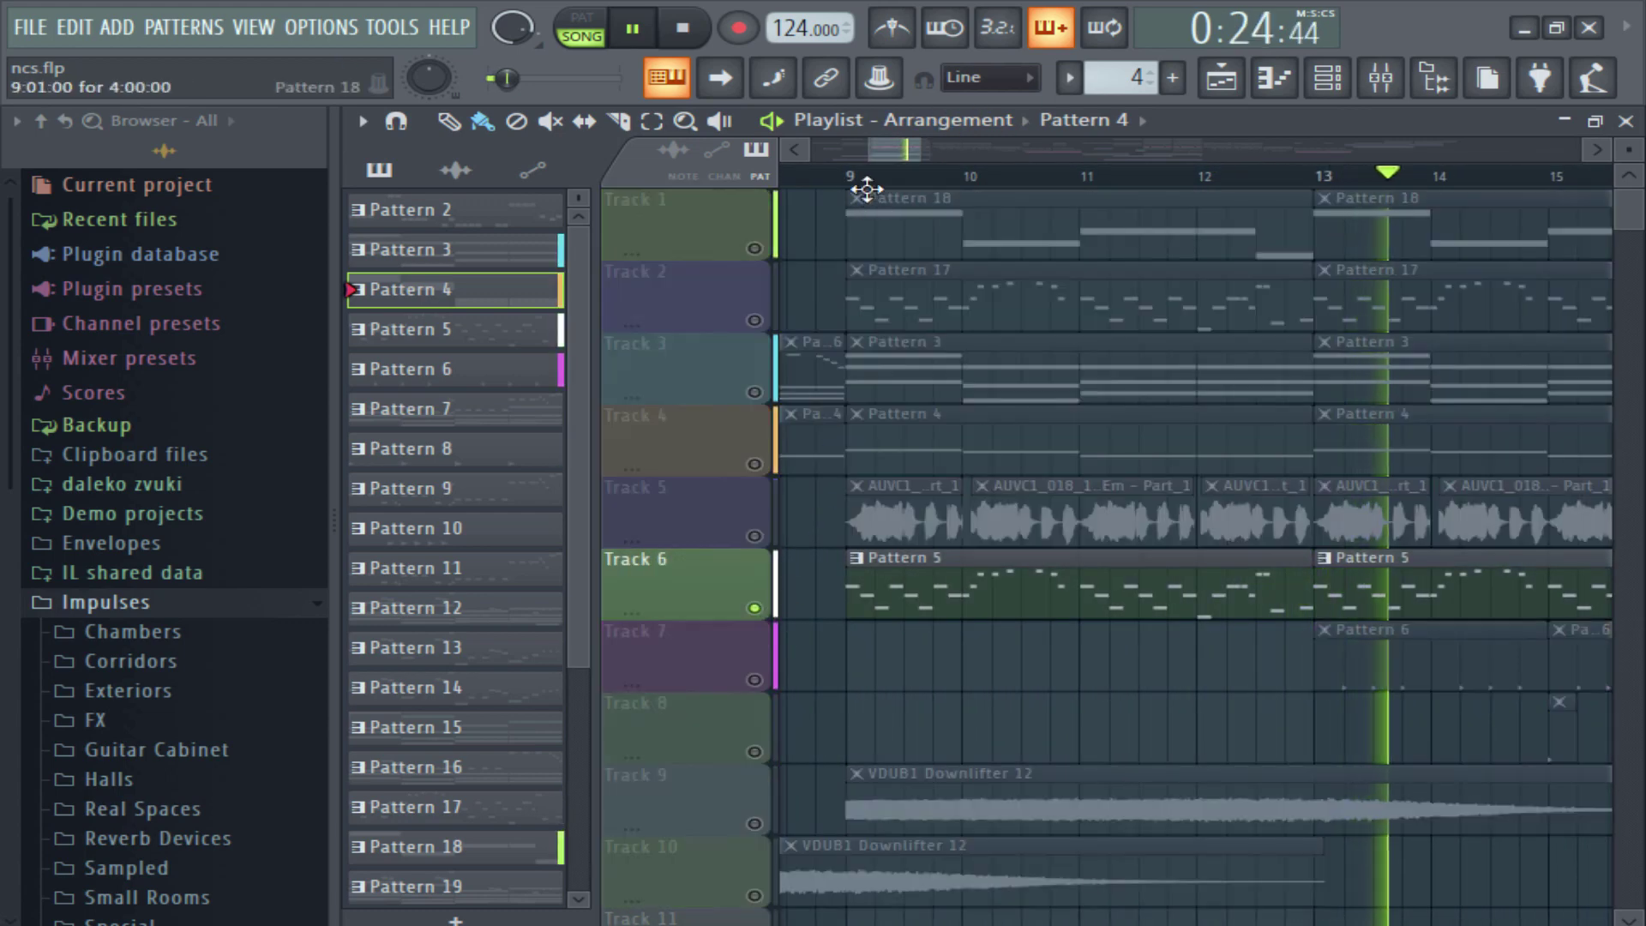
pyautogui.click(860, 177)
# Play Pattern 5 in pattern mode and inspect the AR Tribal Trance 2 pluck preset in reFX Nexus #4.
pyautogui.click(1328, 79)
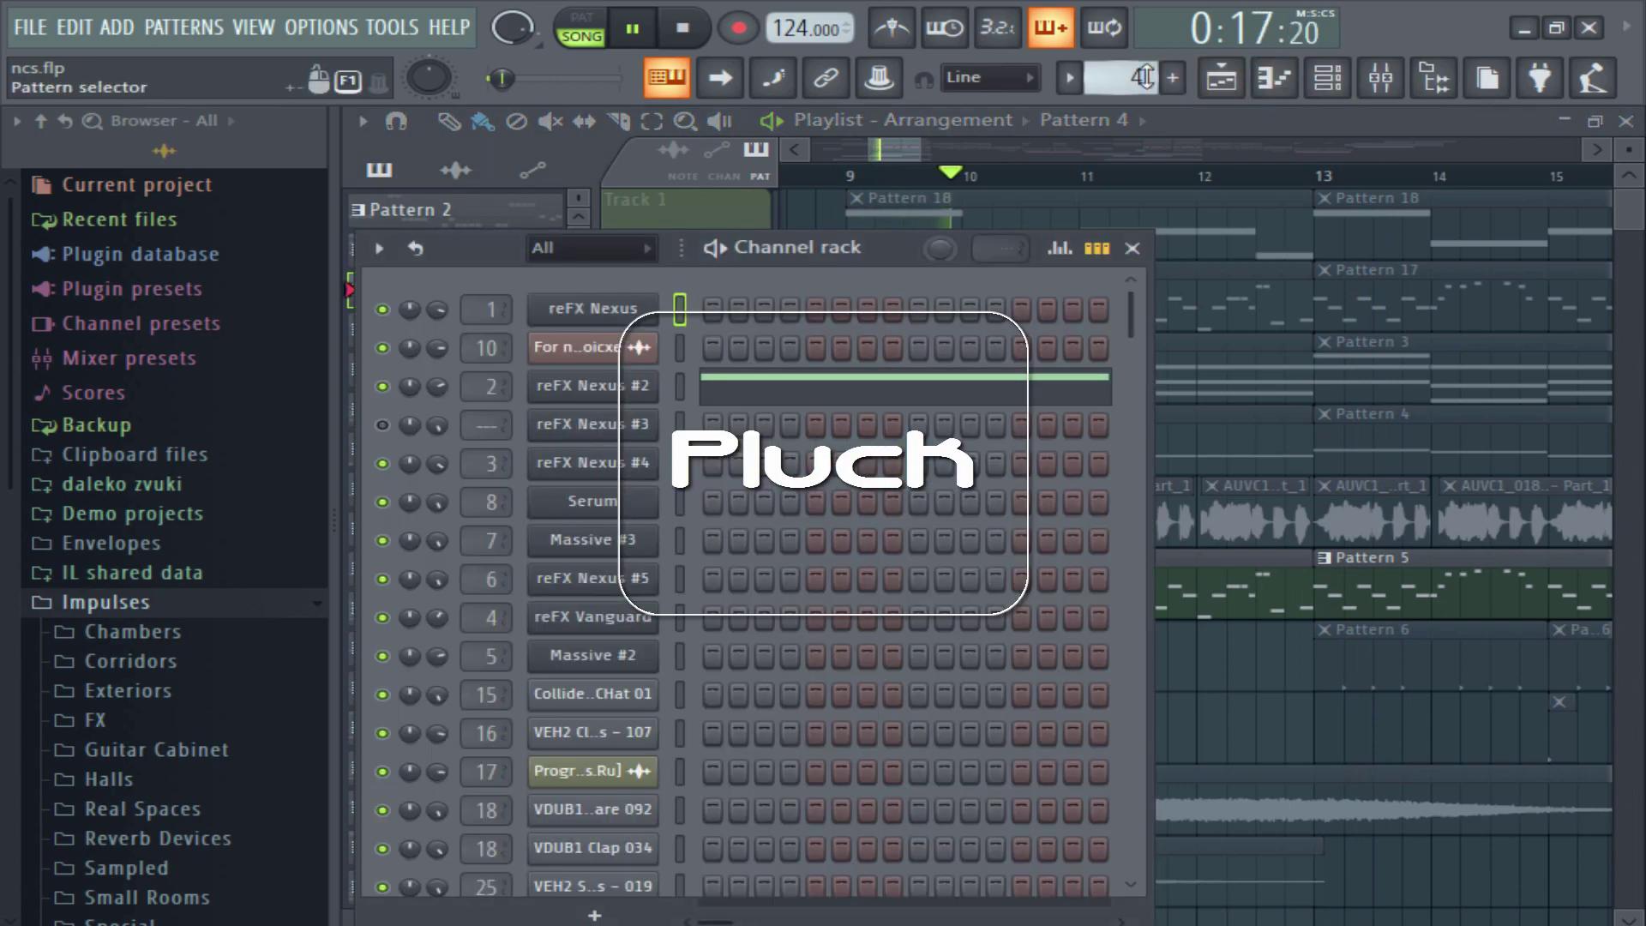
pyautogui.scroll(1, 1140, 79)
pyautogui.click(656, 470)
pyautogui.press('space')
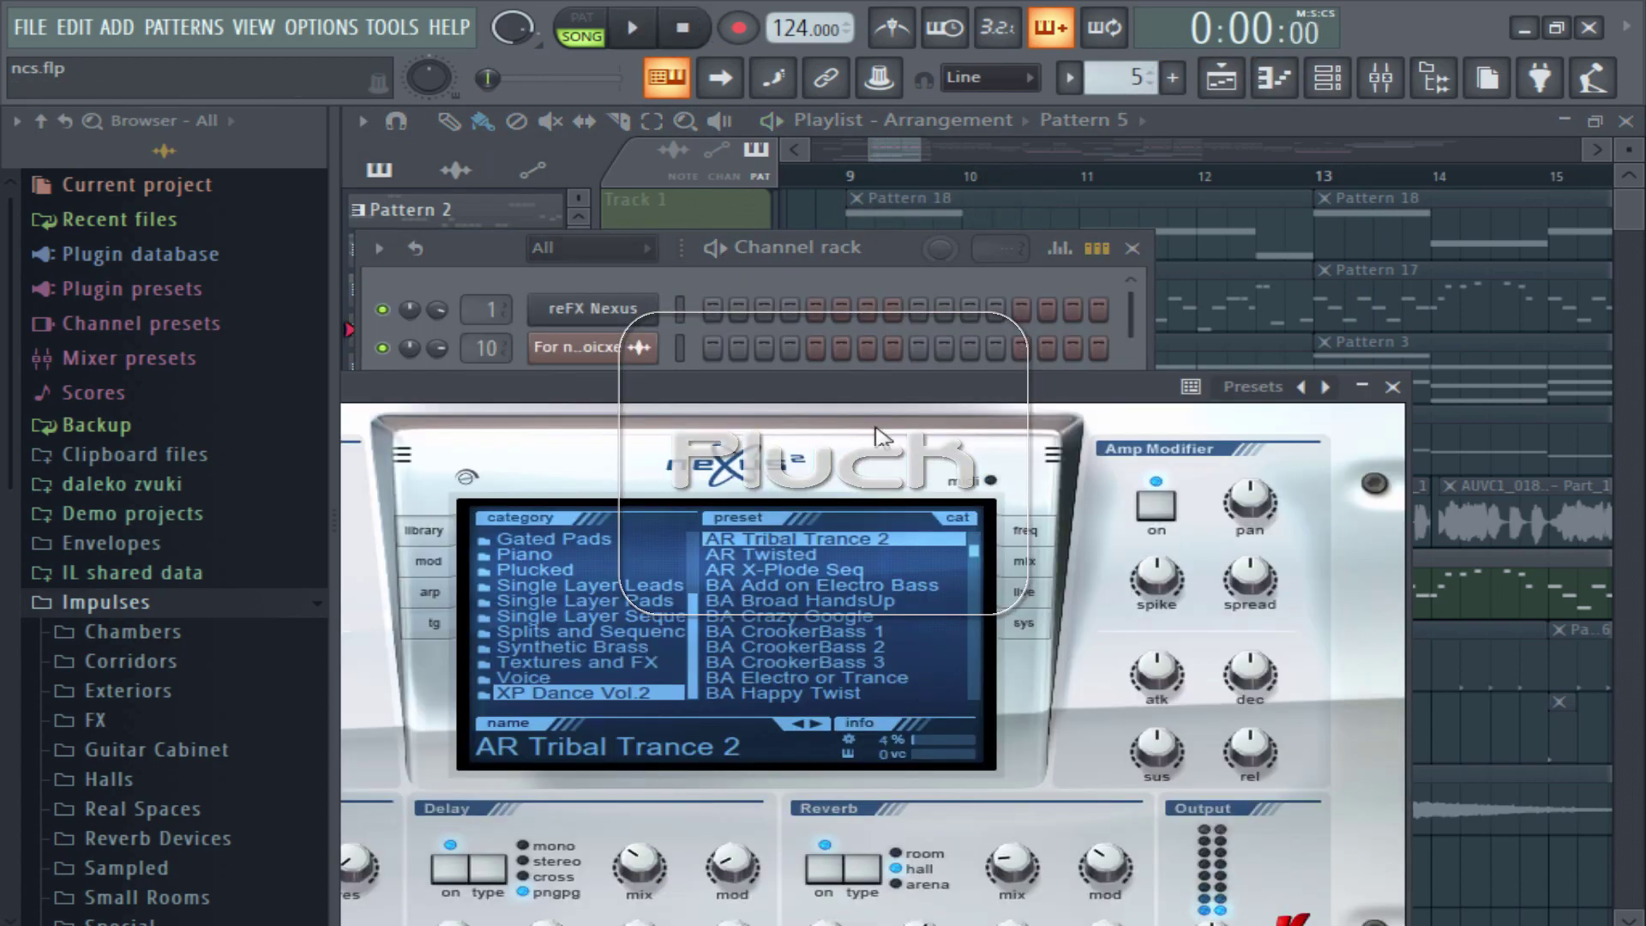
pyautogui.moveTo(938, 390); pyautogui.dragTo(938, 254)
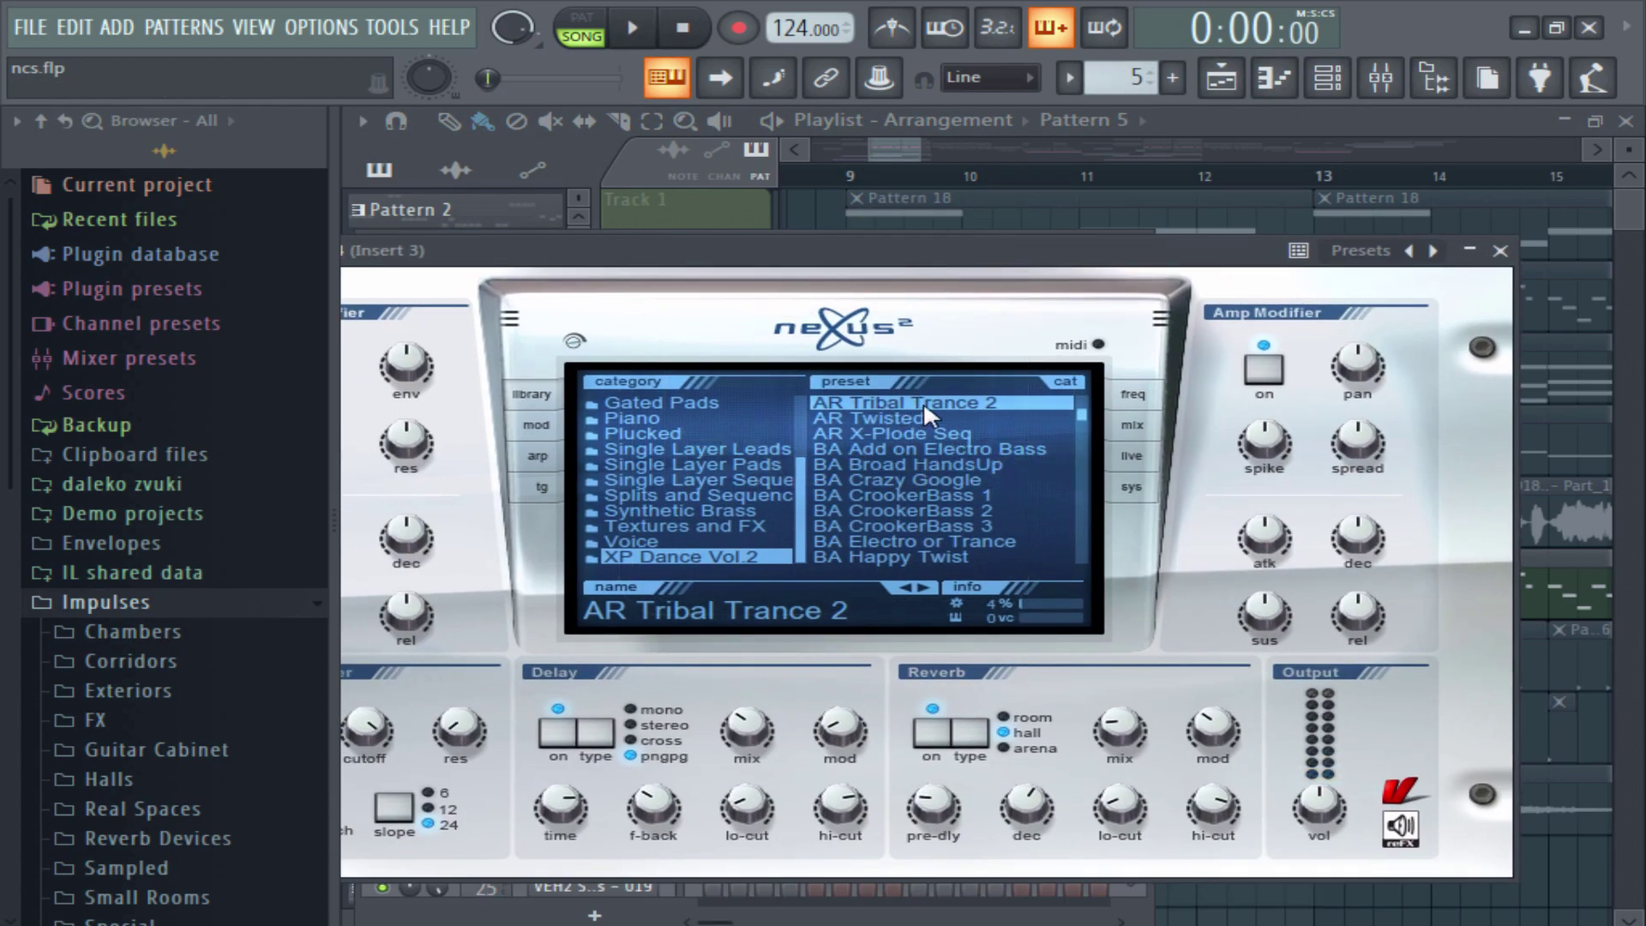
pyautogui.click(605, 32)
pyautogui.press('space')
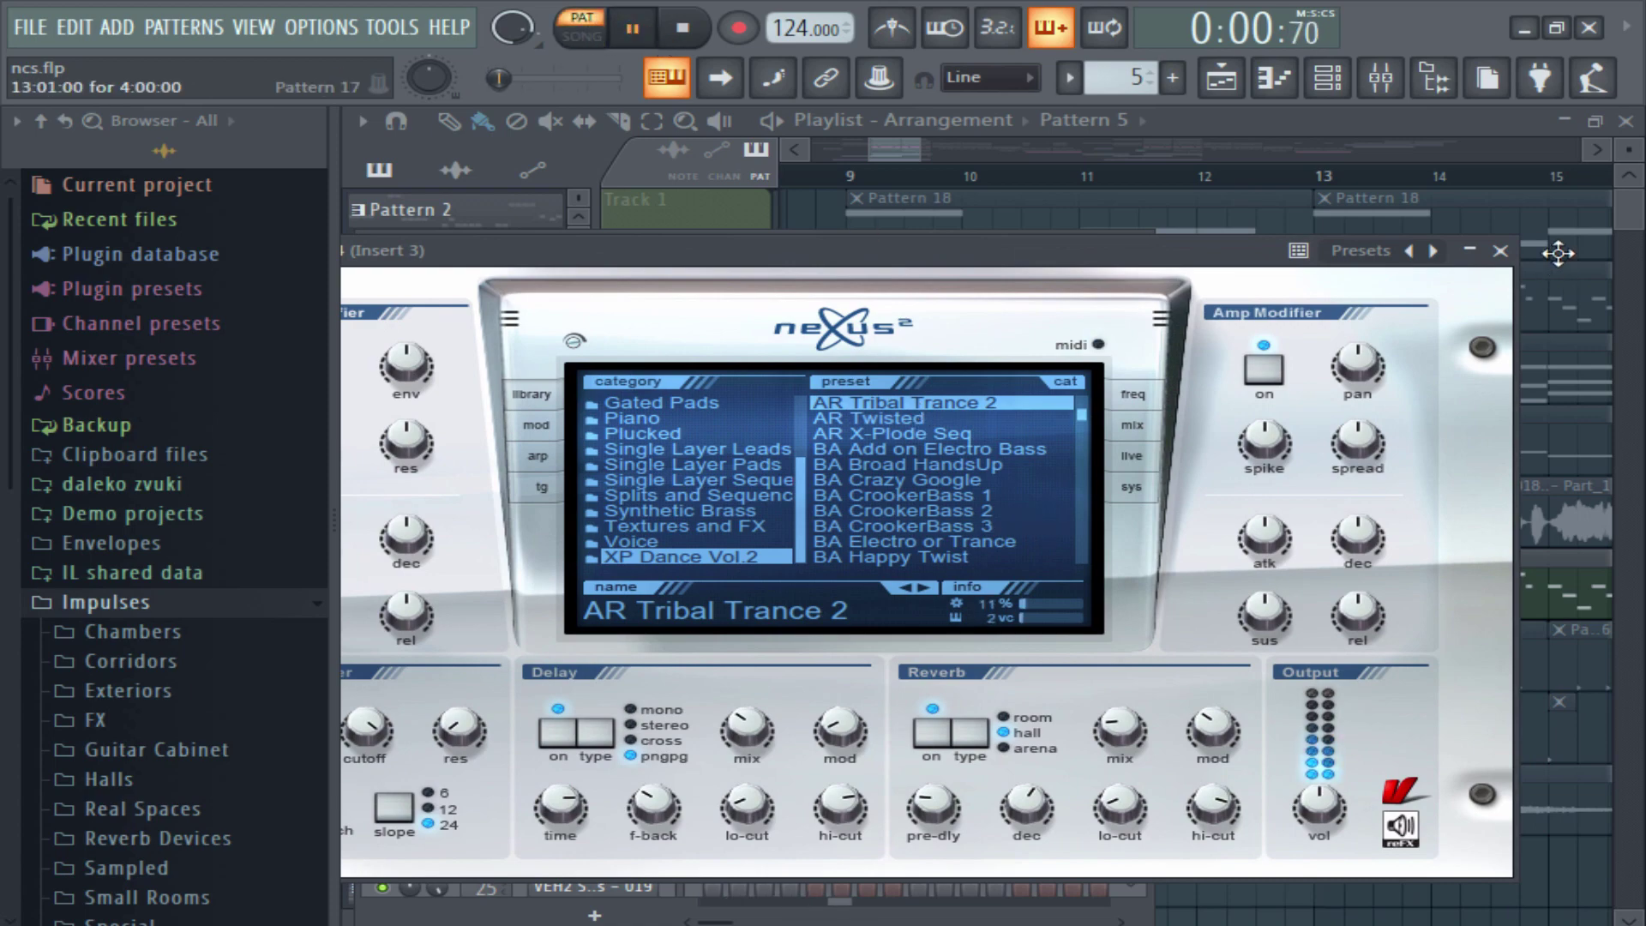
pyautogui.click(1500, 251)
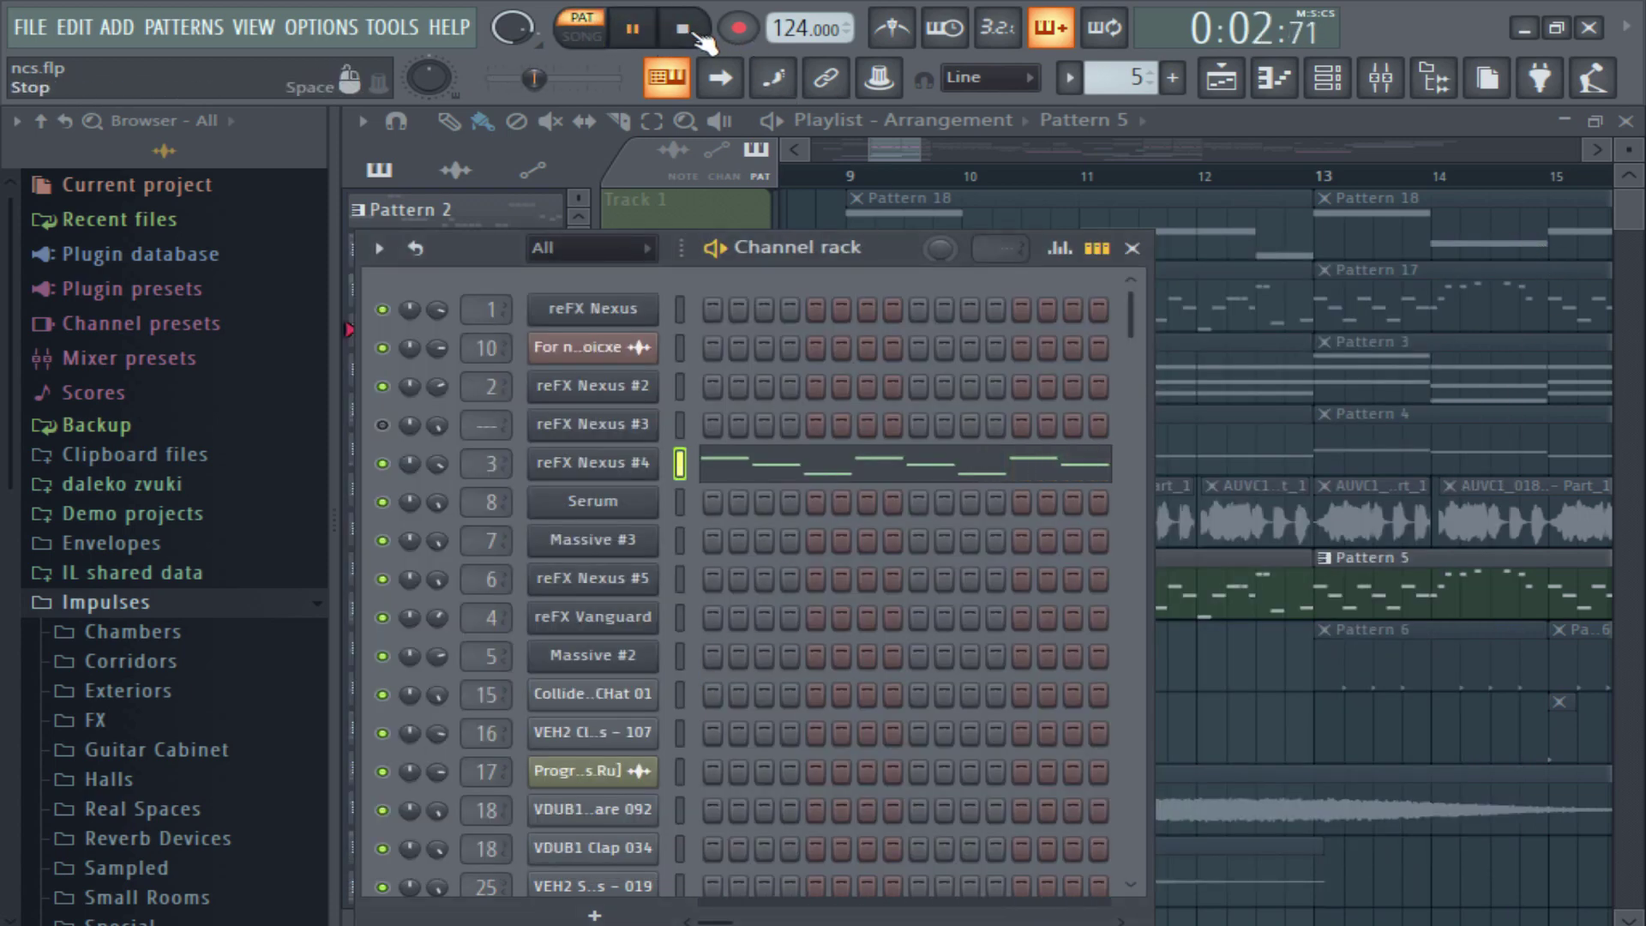
# View the arrangement after bar 13 in song mode, and show Pattern 12 in the channel rack.
pyautogui.click(900, 153)
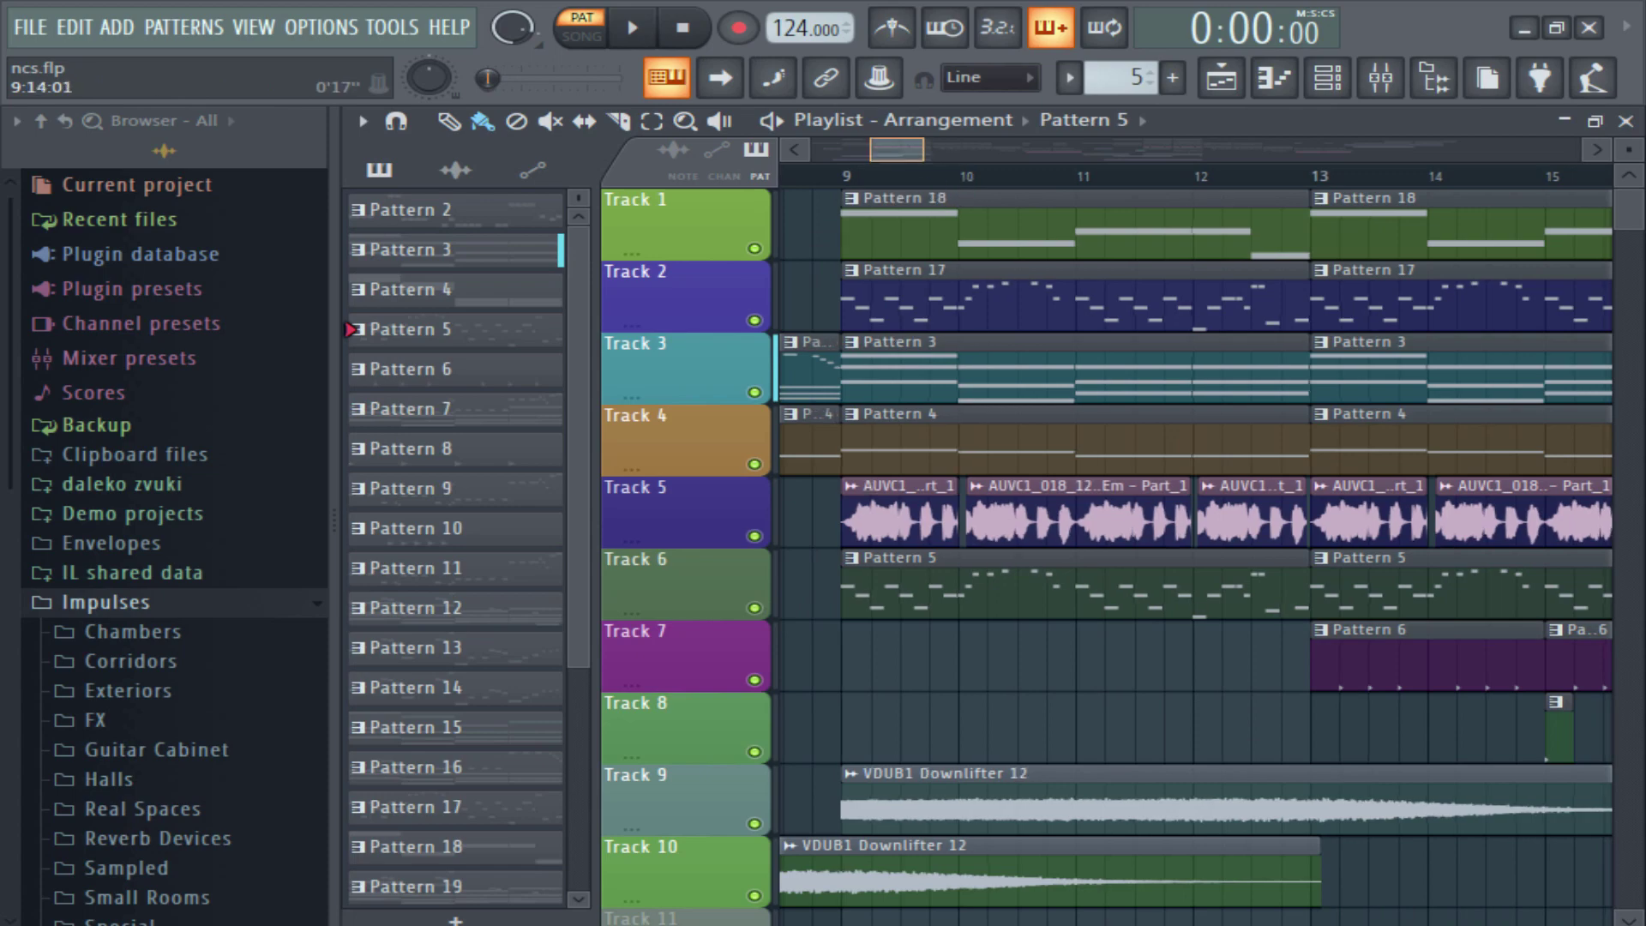
pyautogui.press('l')
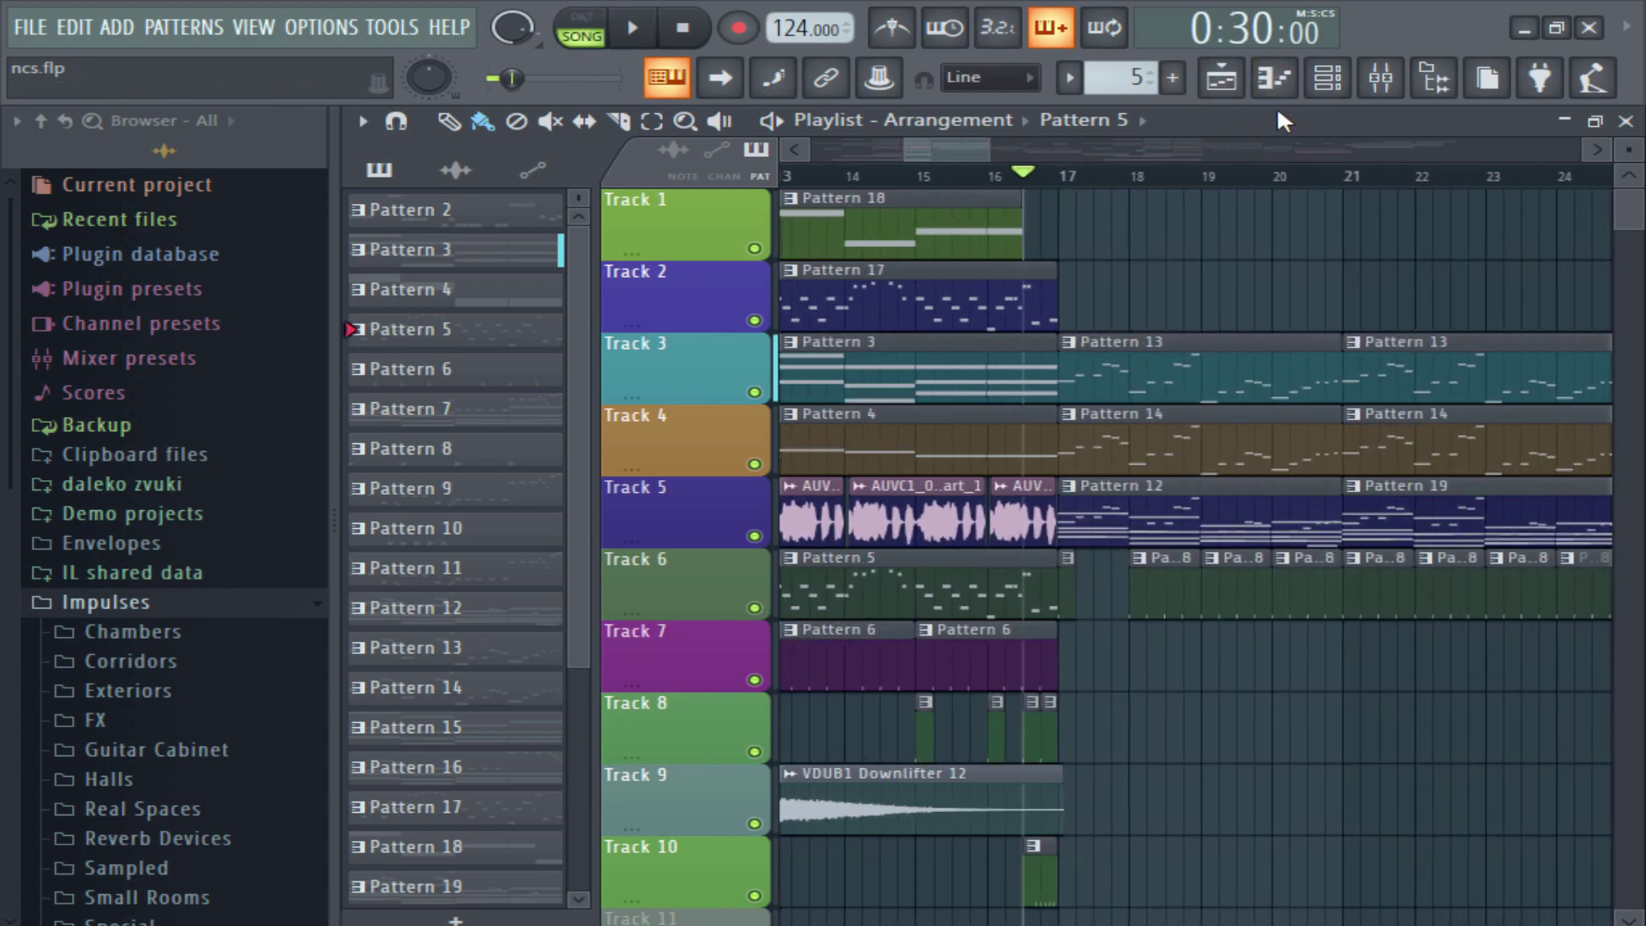
pyautogui.click(1325, 79)
pyautogui.click(1325, 79)
pyautogui.click(1325, 79)
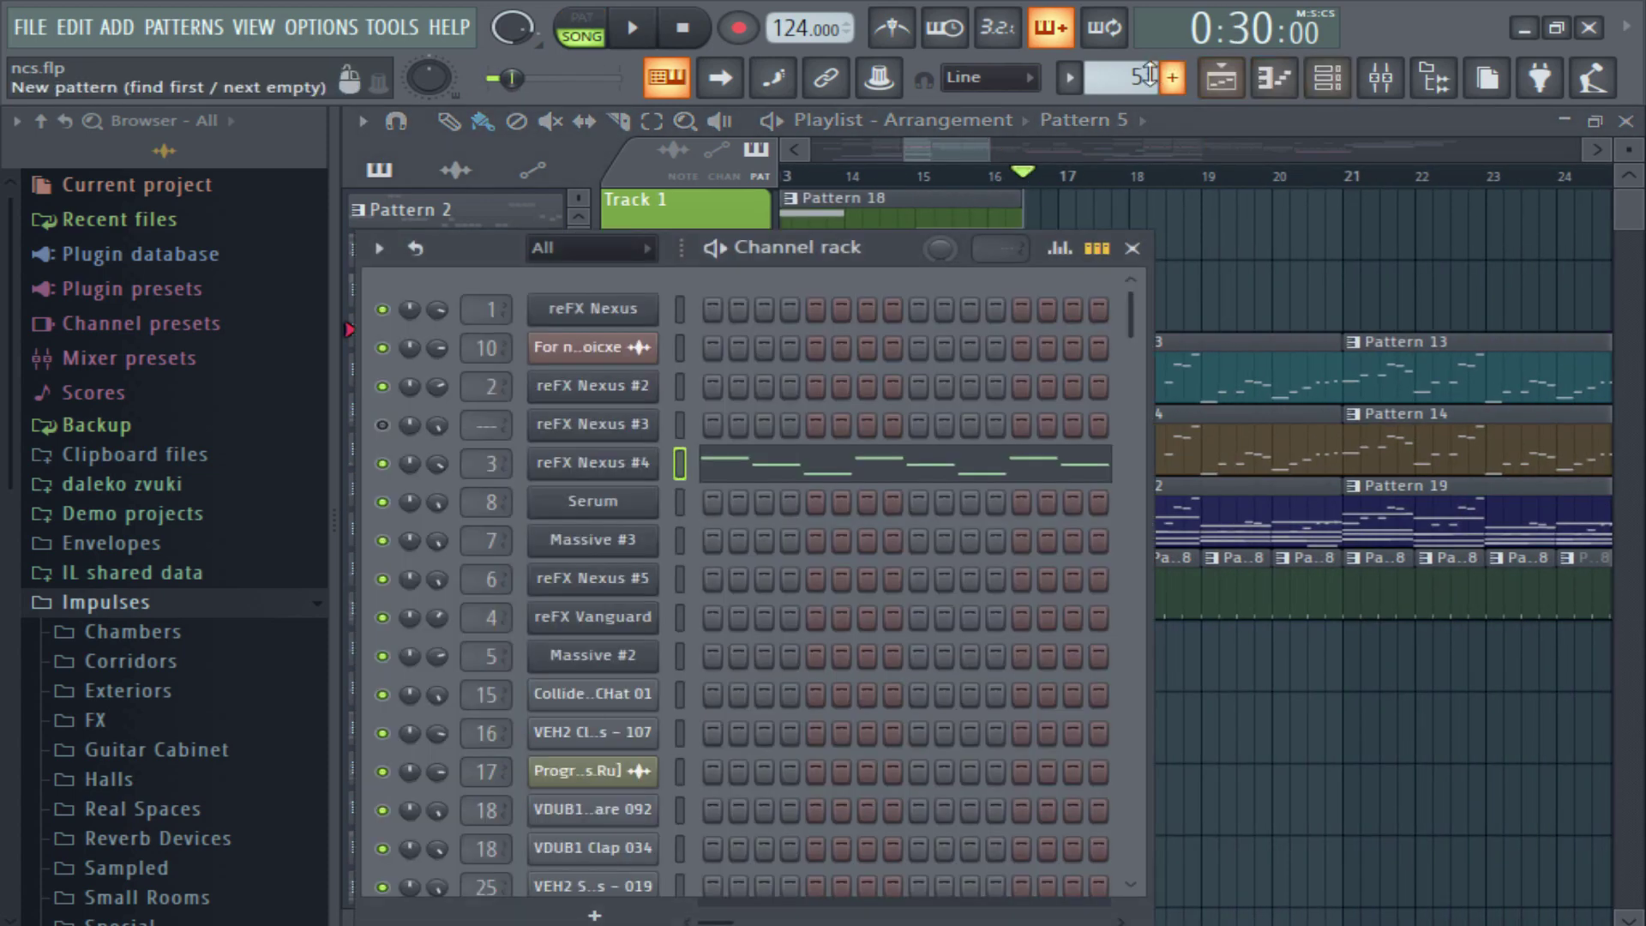
pyautogui.click(1069, 77)
pyautogui.click(1119, 354)
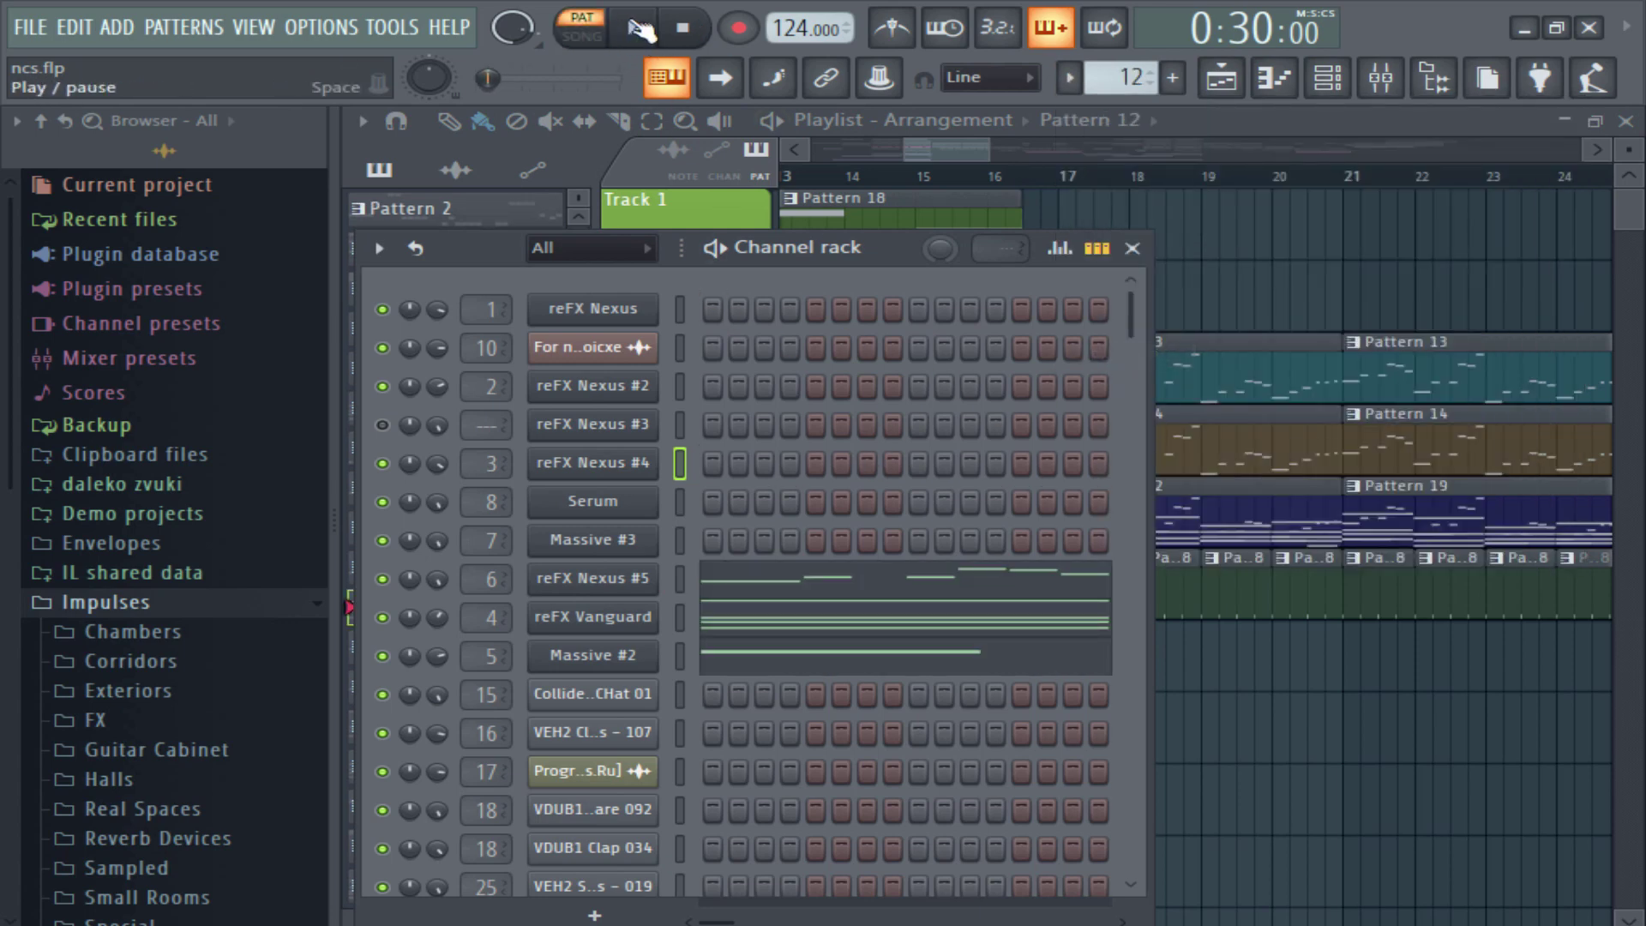
# Play Pattern 12 in pattern mode, muting other channels, and inspect the HUBSCHRAUBE preset in Massive #2.
pyautogui.click(639, 28)
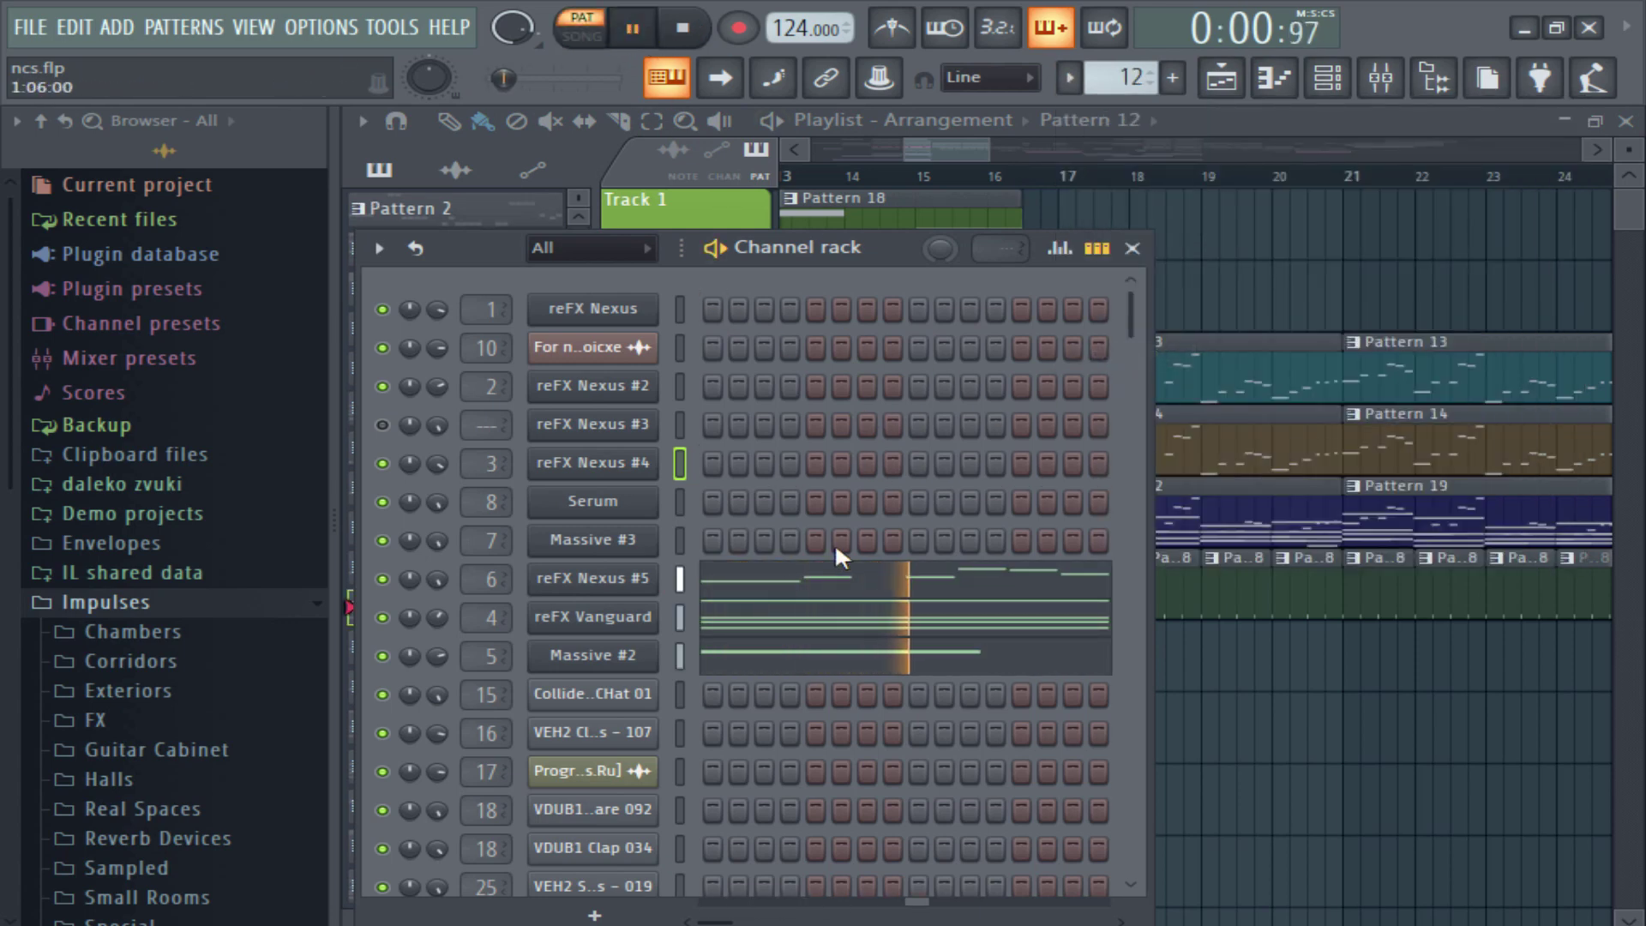
pyautogui.click(382, 617)
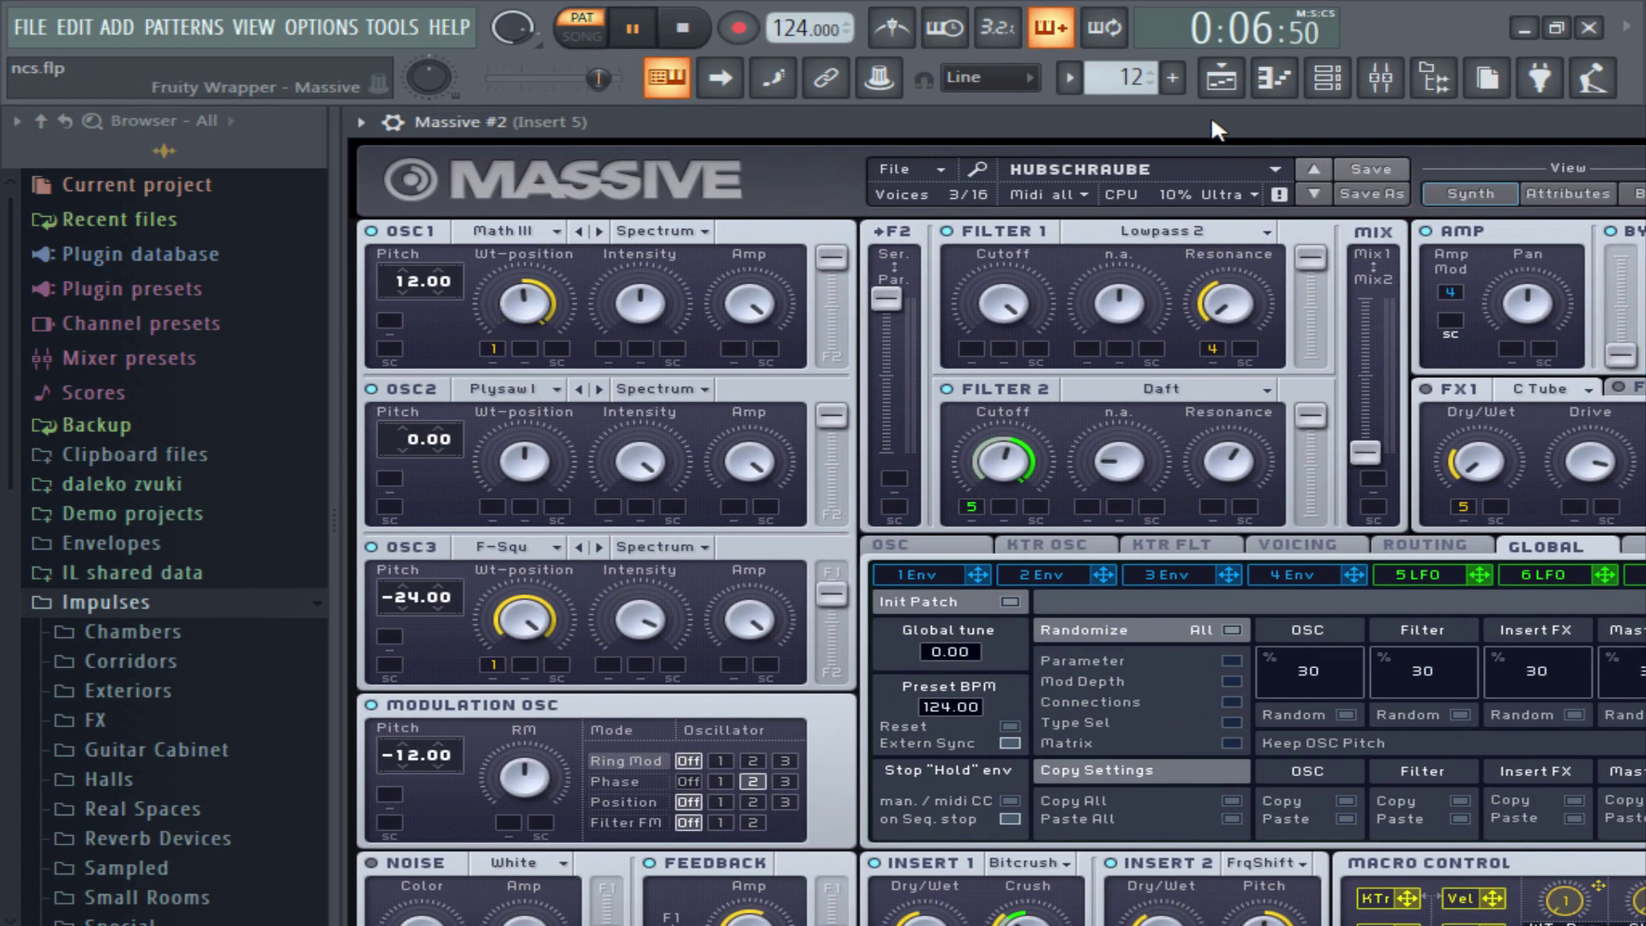
pyautogui.moveTo(1216, 129); pyautogui.dragTo(1201, 154)
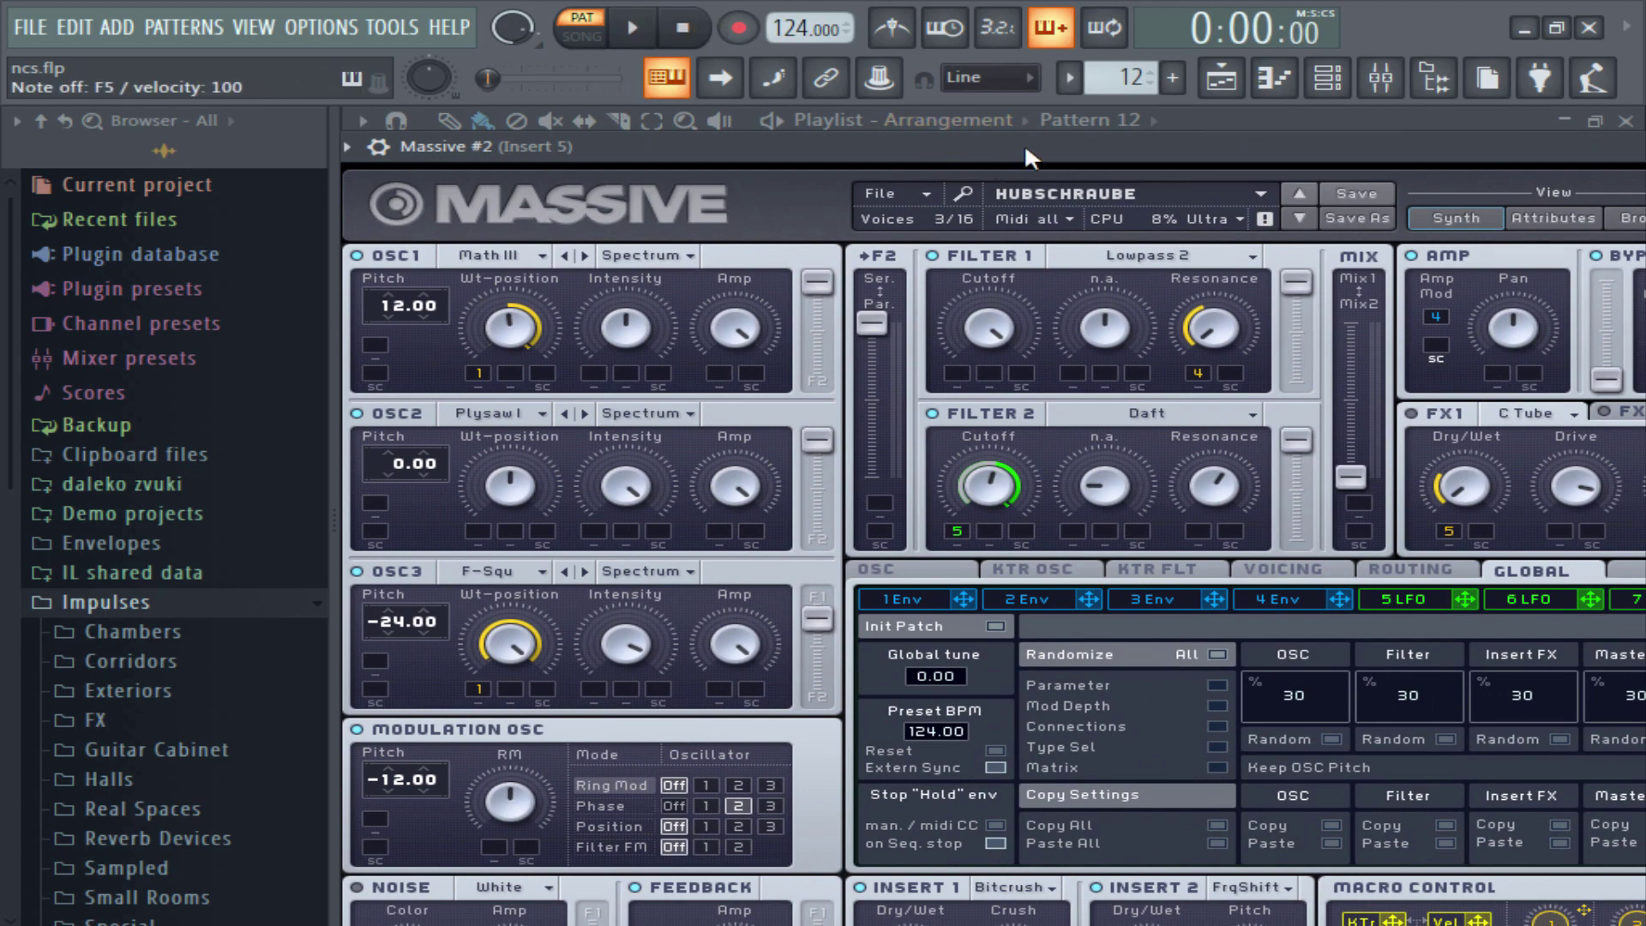
pyautogui.moveTo(1023, 143); pyautogui.dragTo(817, 142)
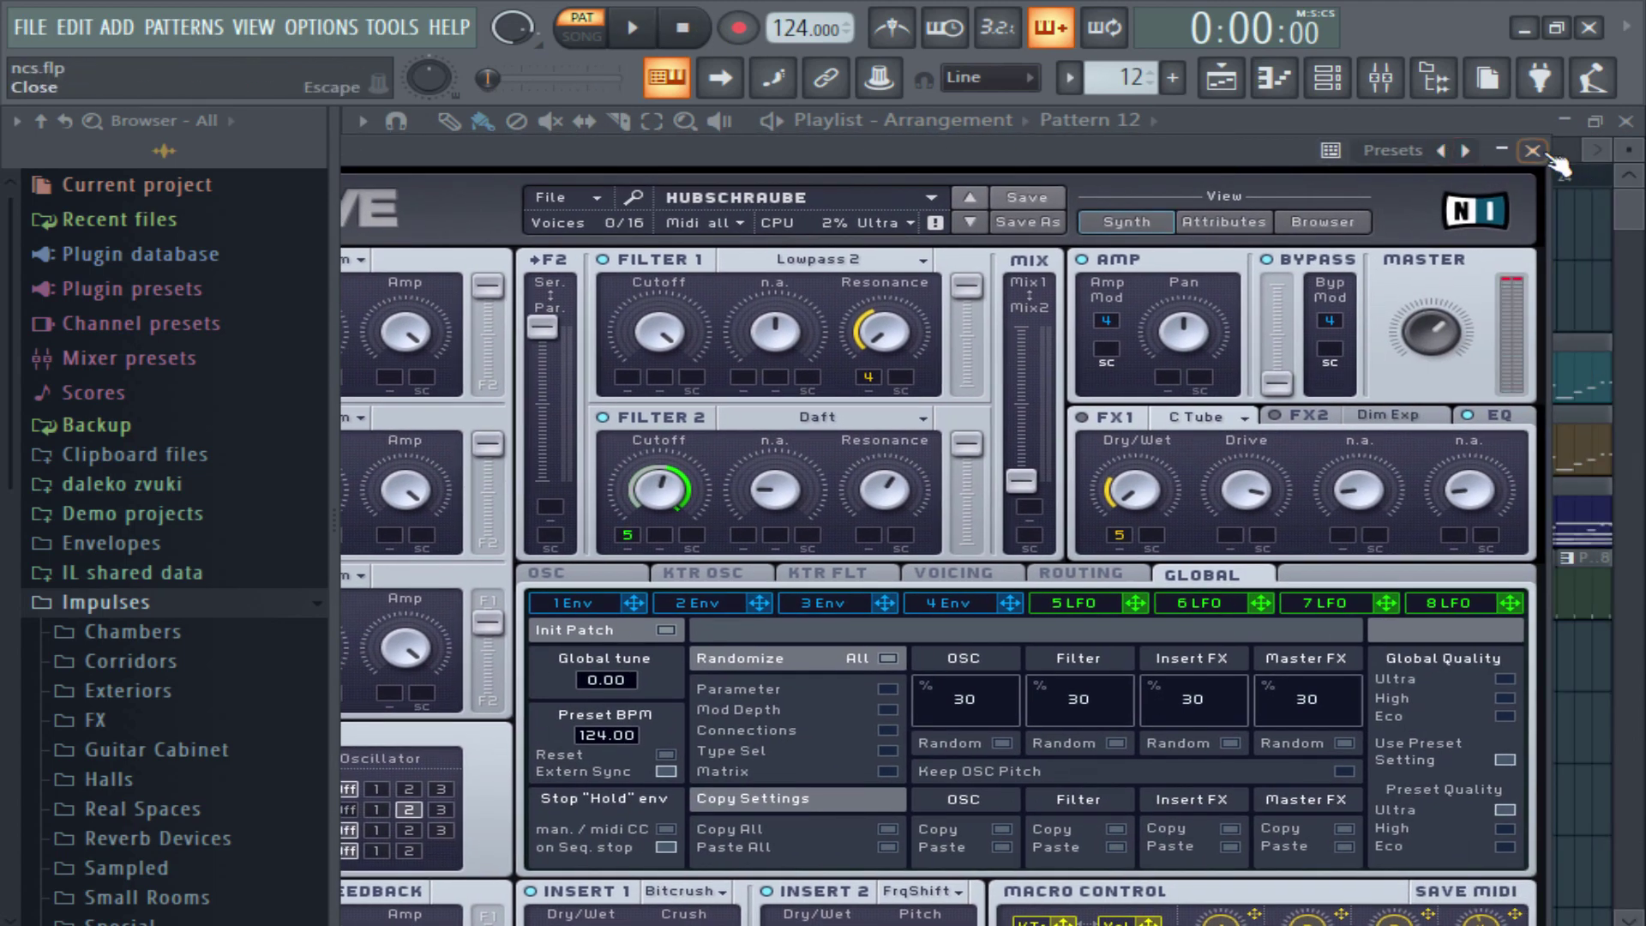
pyautogui.click(1551, 156)
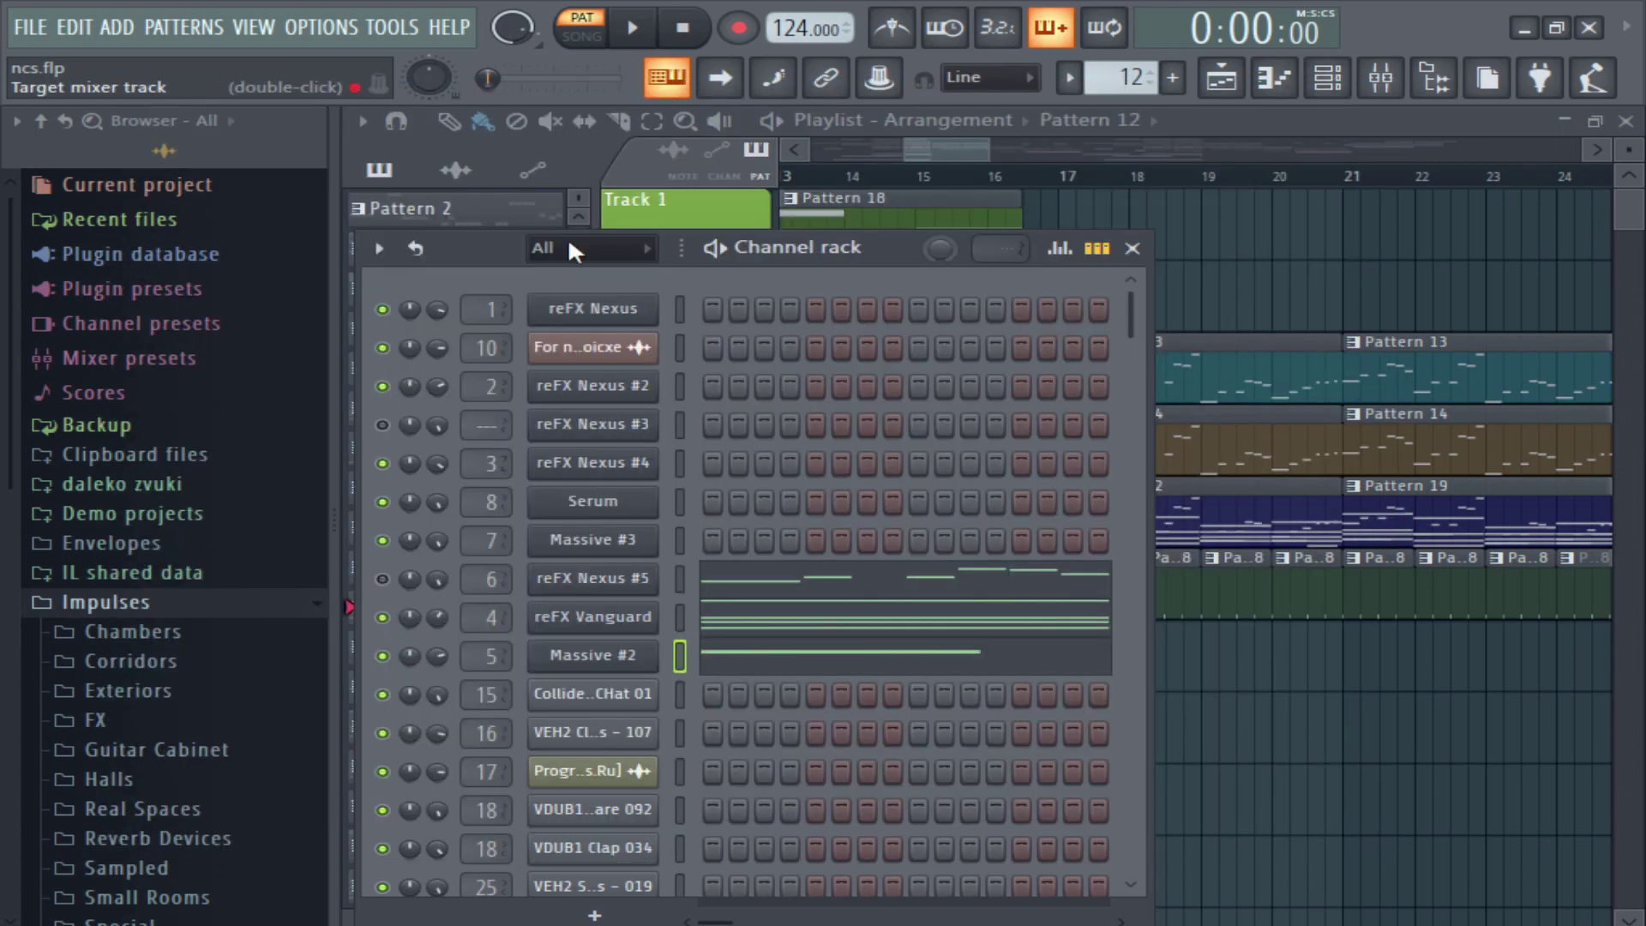
# Replay Pattern 12 to hear the reFX Vanguard arpeggio, and check its ARP Vengeance MS preset in the preset list.
pyautogui.click(639, 35)
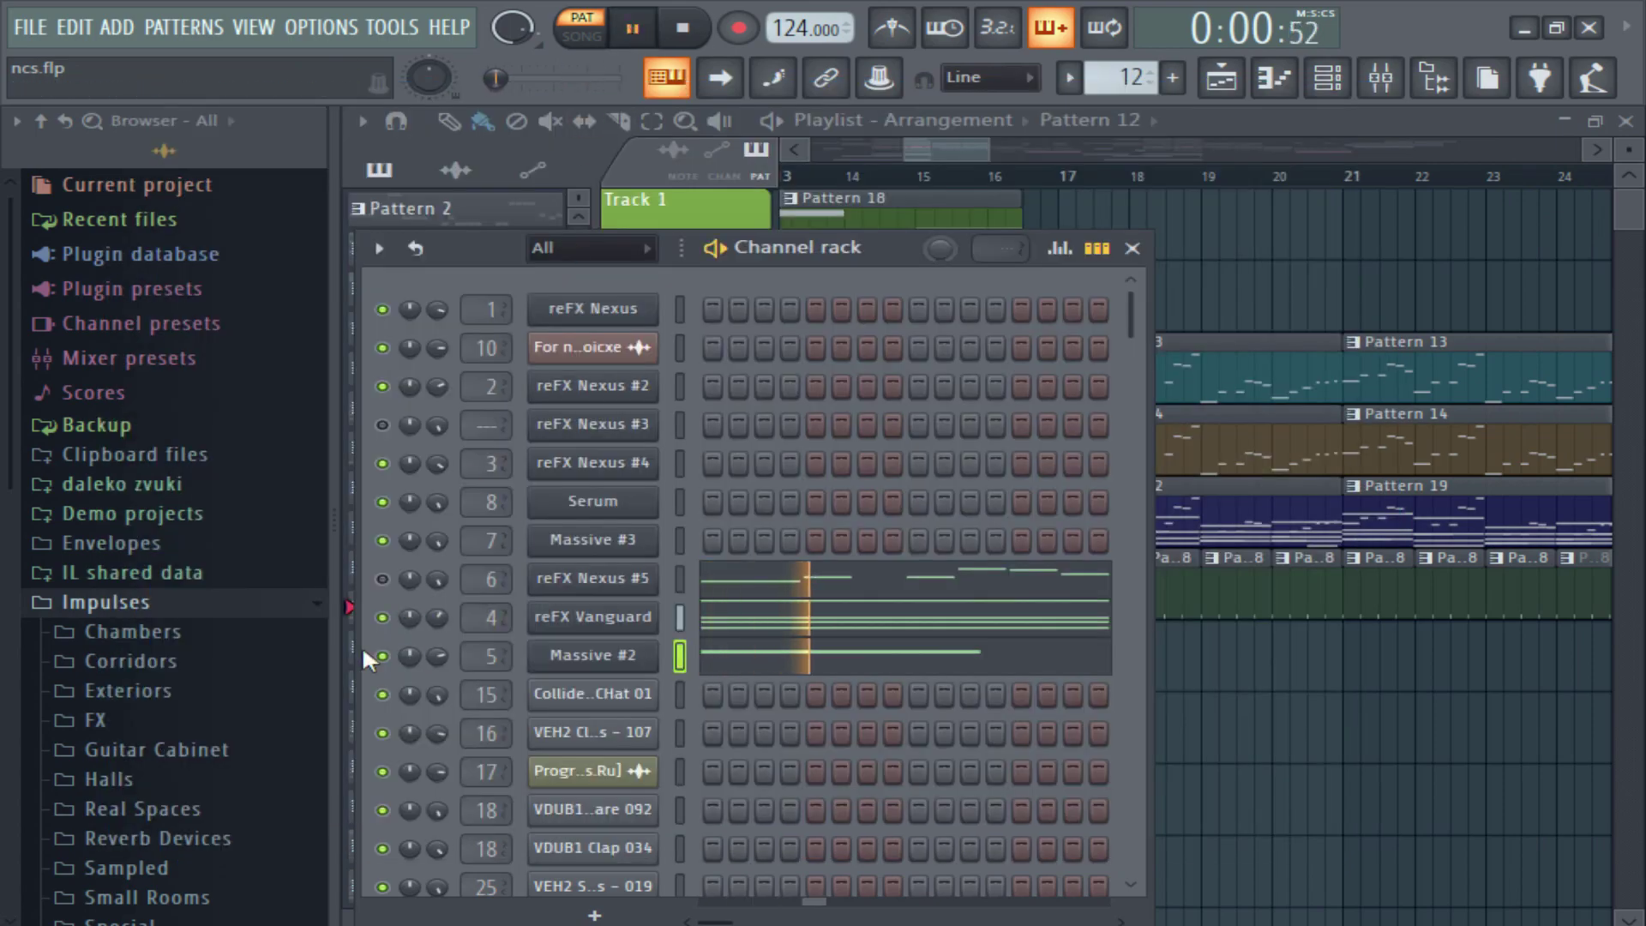
pyautogui.click(592, 616)
pyautogui.moveTo(901, 317); pyautogui.dragTo(1029, 235)
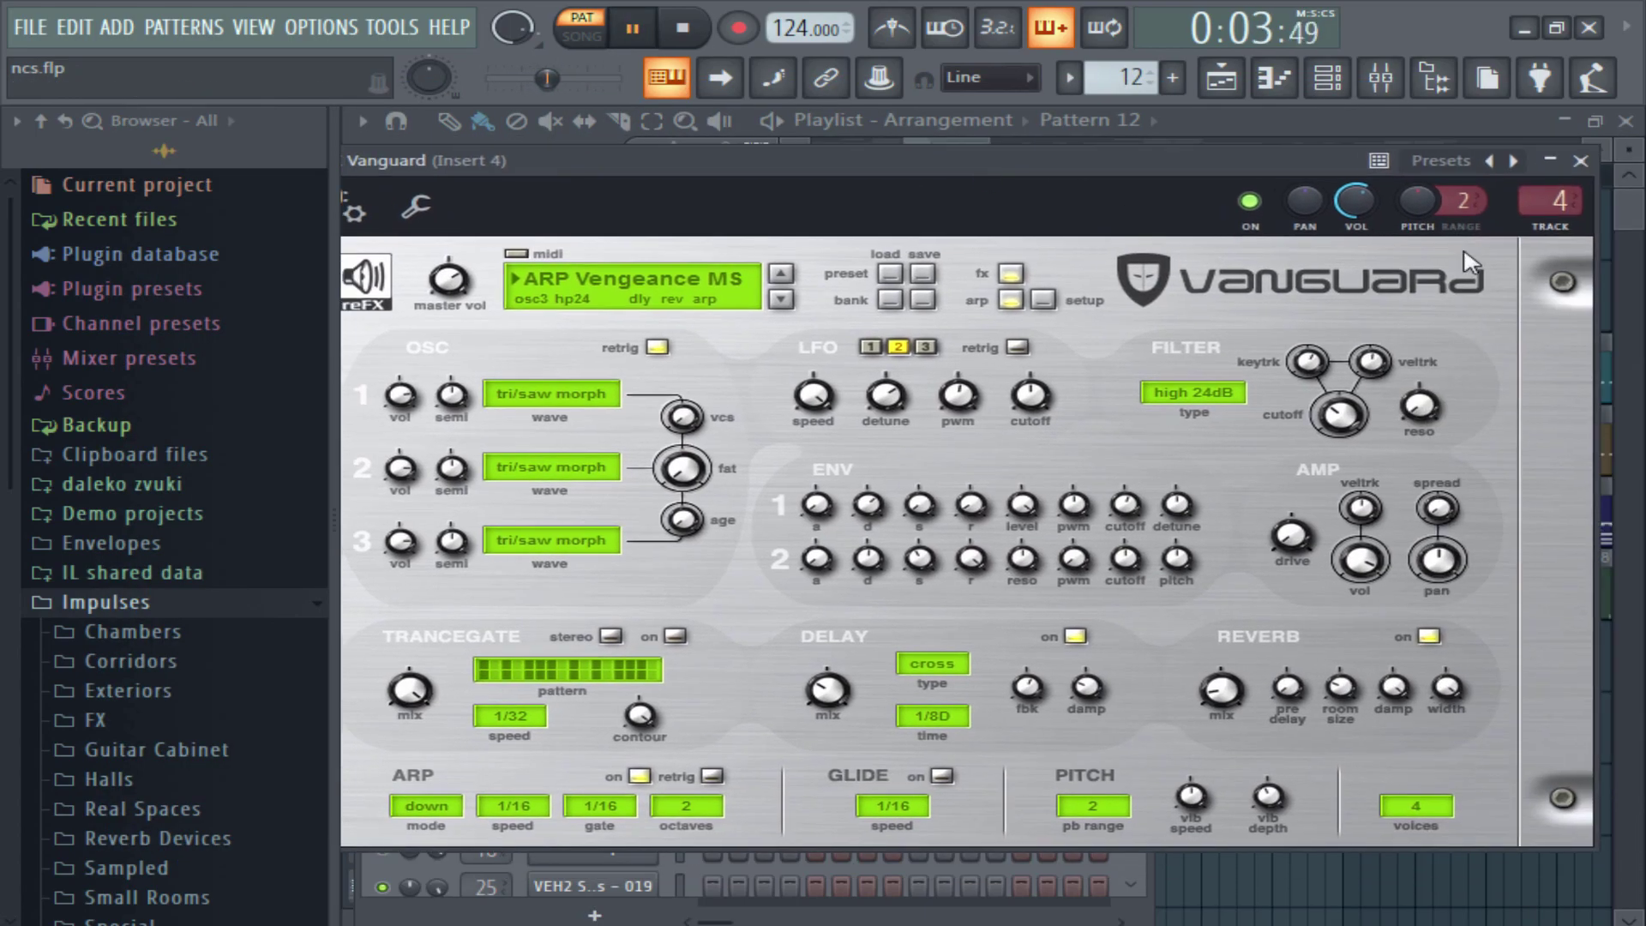
pyautogui.moveTo(1009, 177); pyautogui.dragTo(1073, 181)
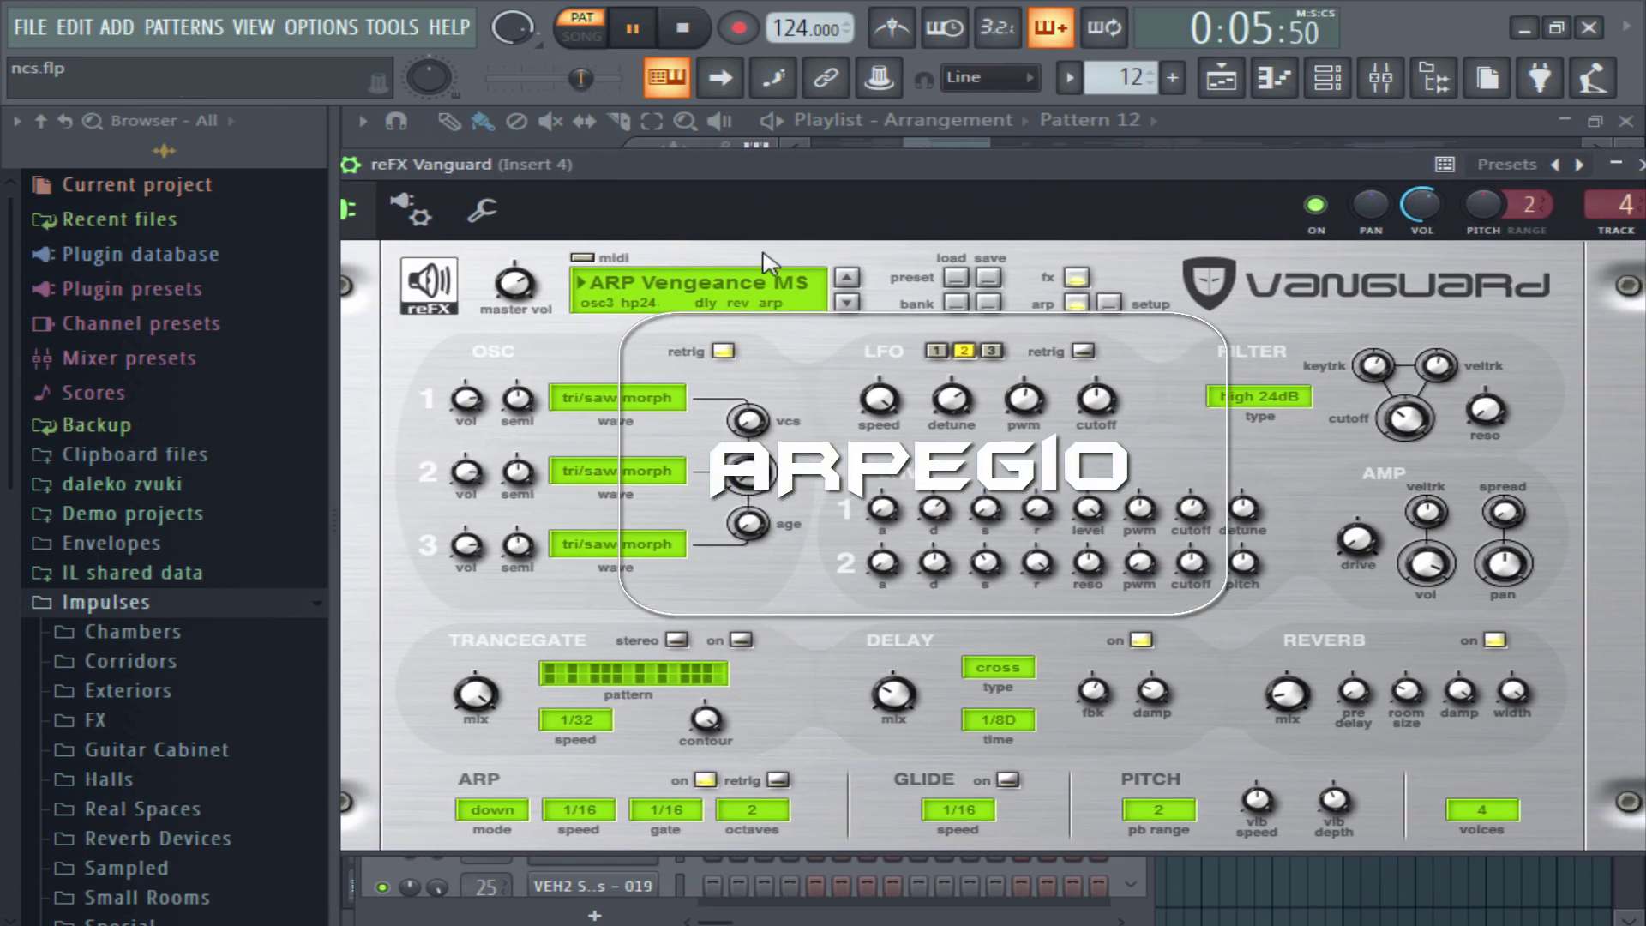
pyautogui.click(694, 281)
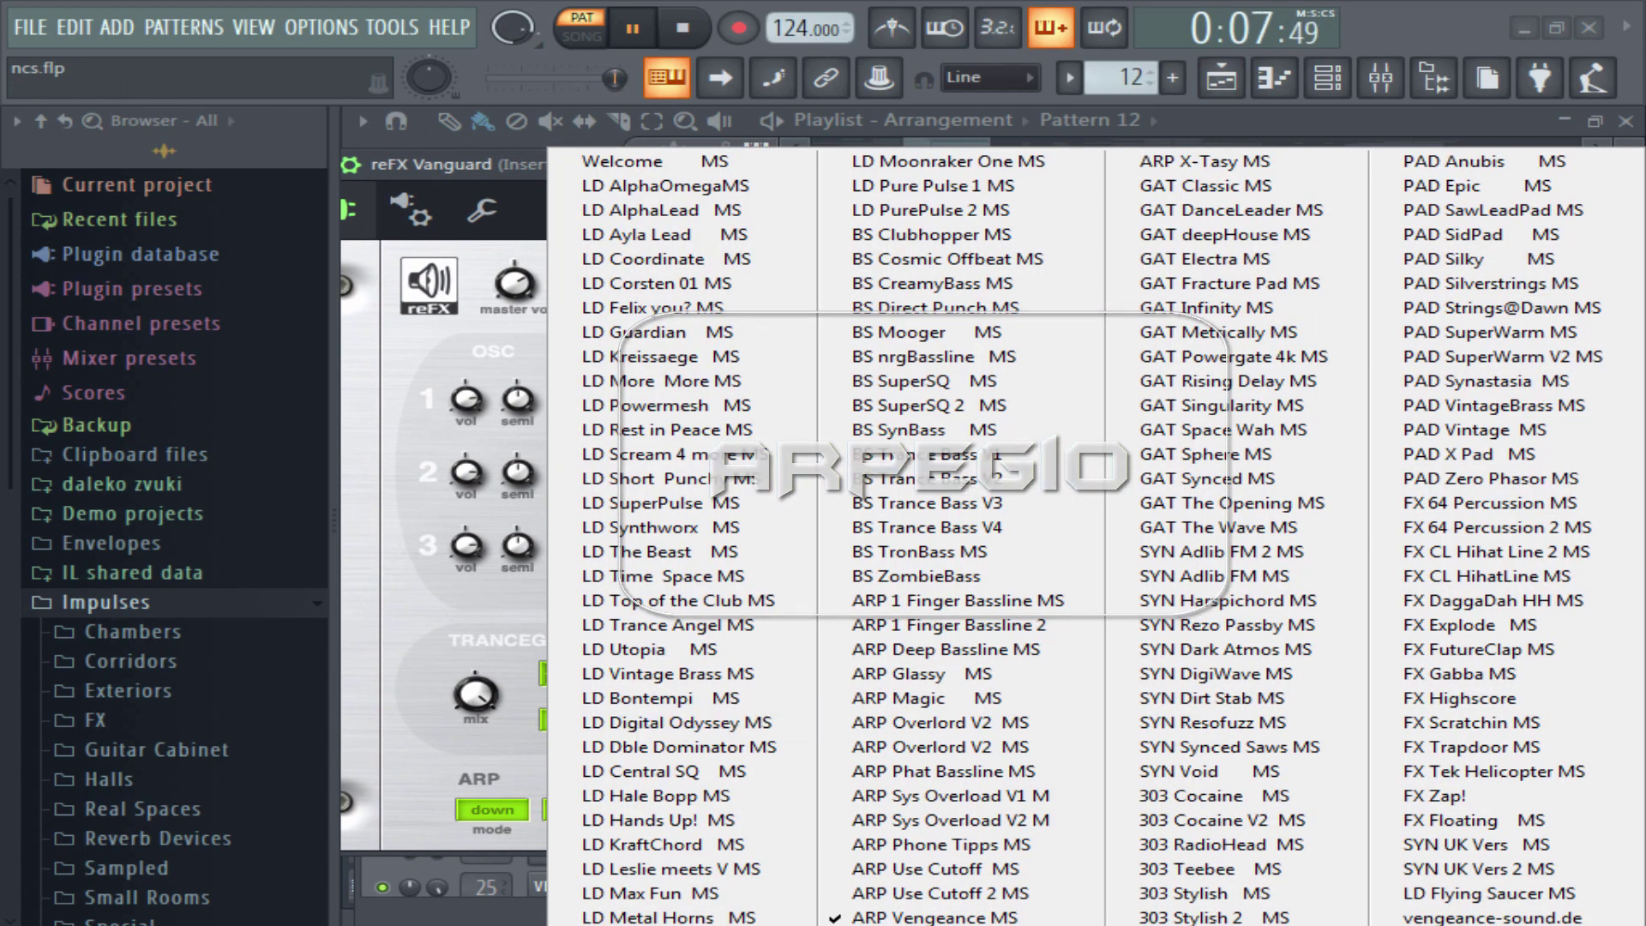
pyautogui.click(952, 917)
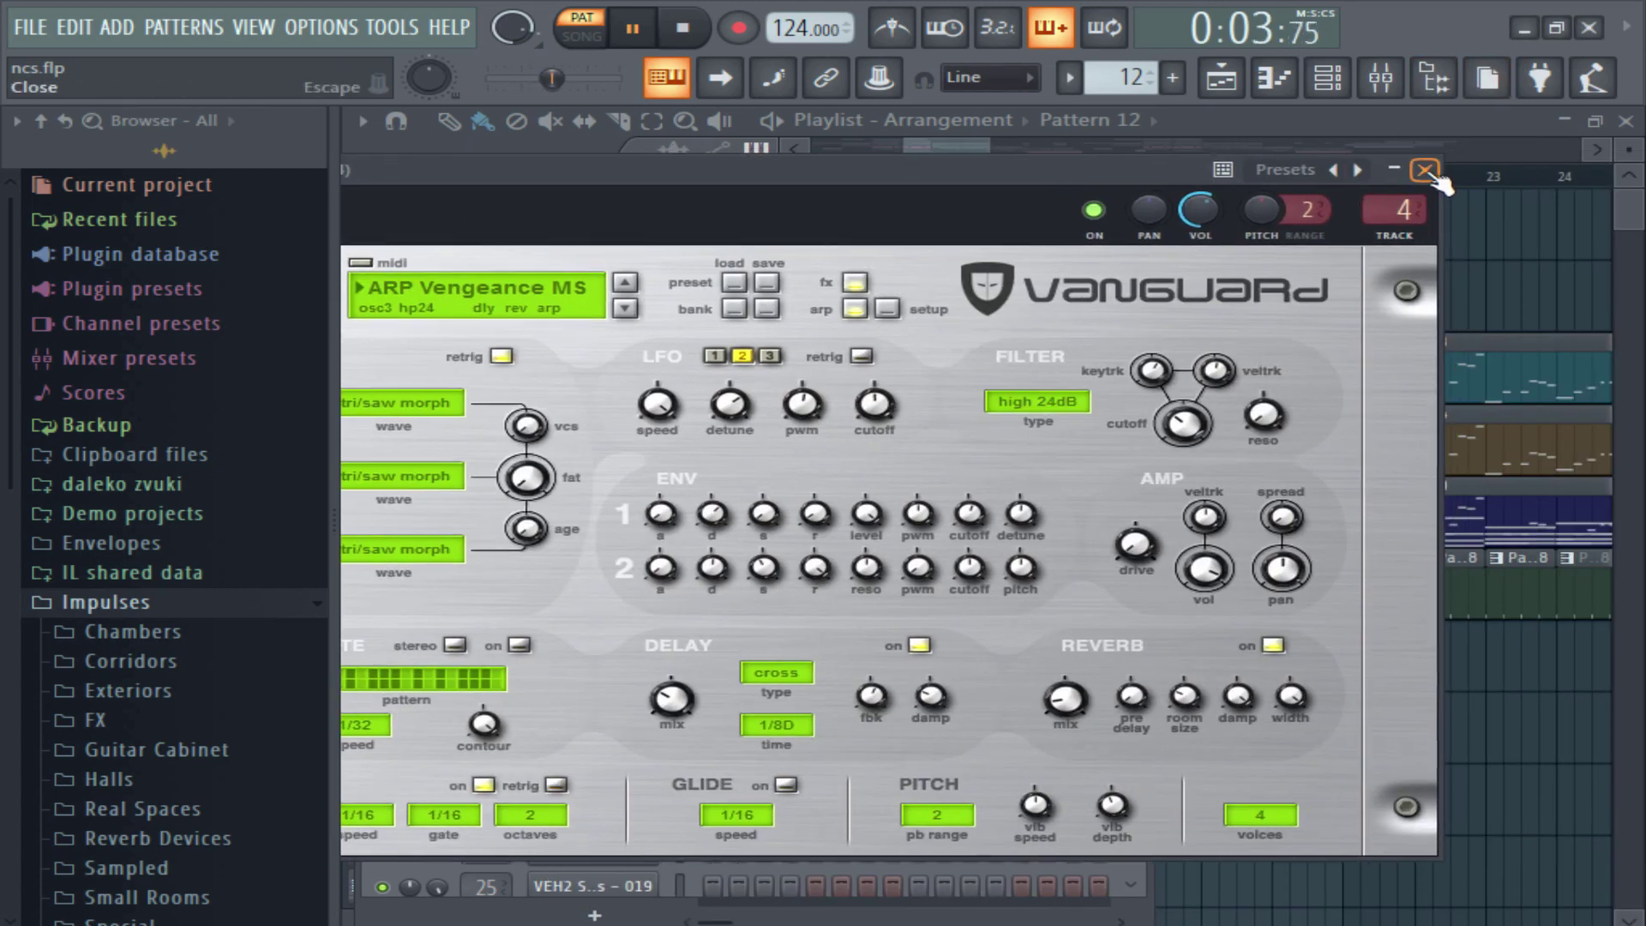
pyautogui.click(1425, 171)
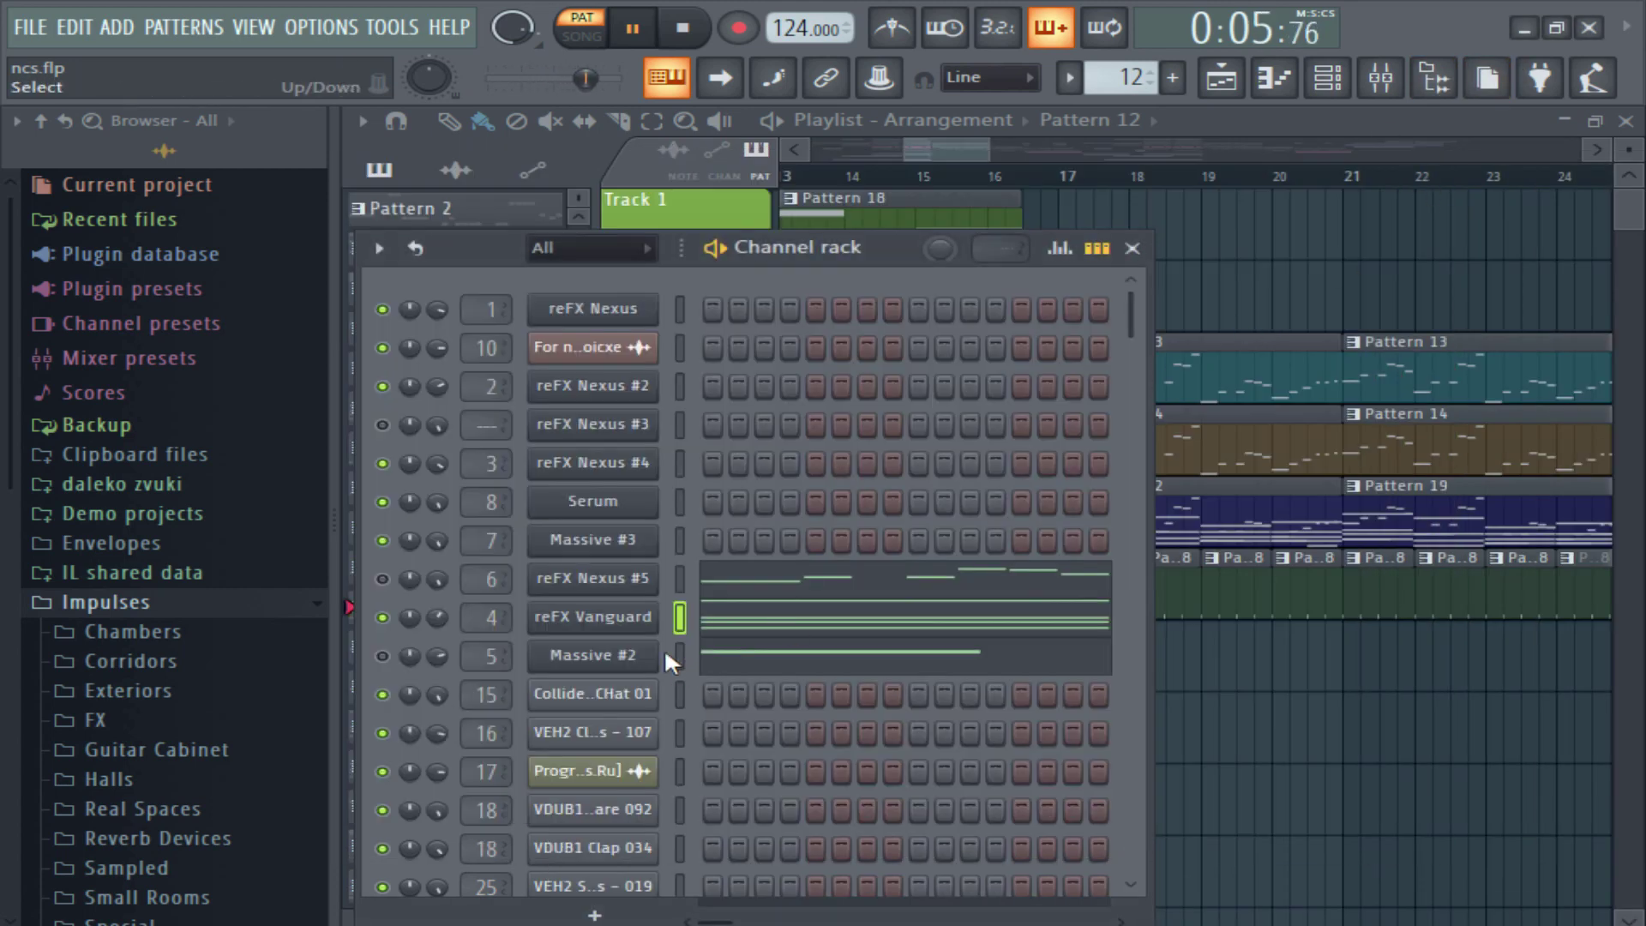
# Mute reFX Vanguard and inspect the VO Voicy Flutes vocal preset in reFX Nexus #5.
pyautogui.click(383, 618)
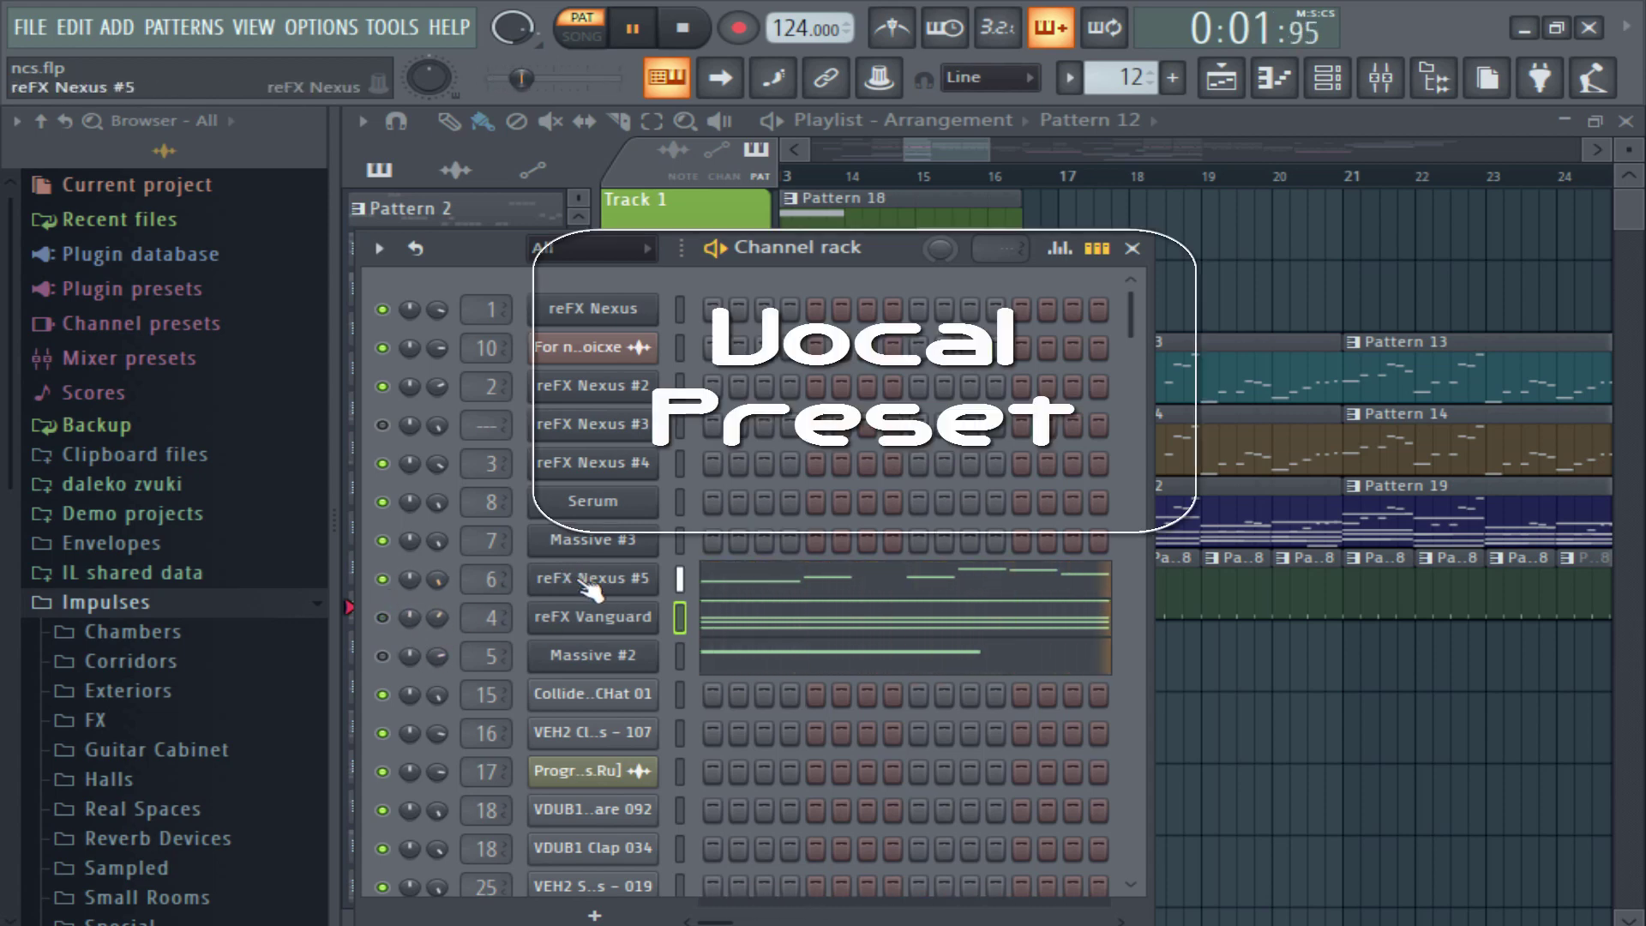
pyautogui.click(592, 588)
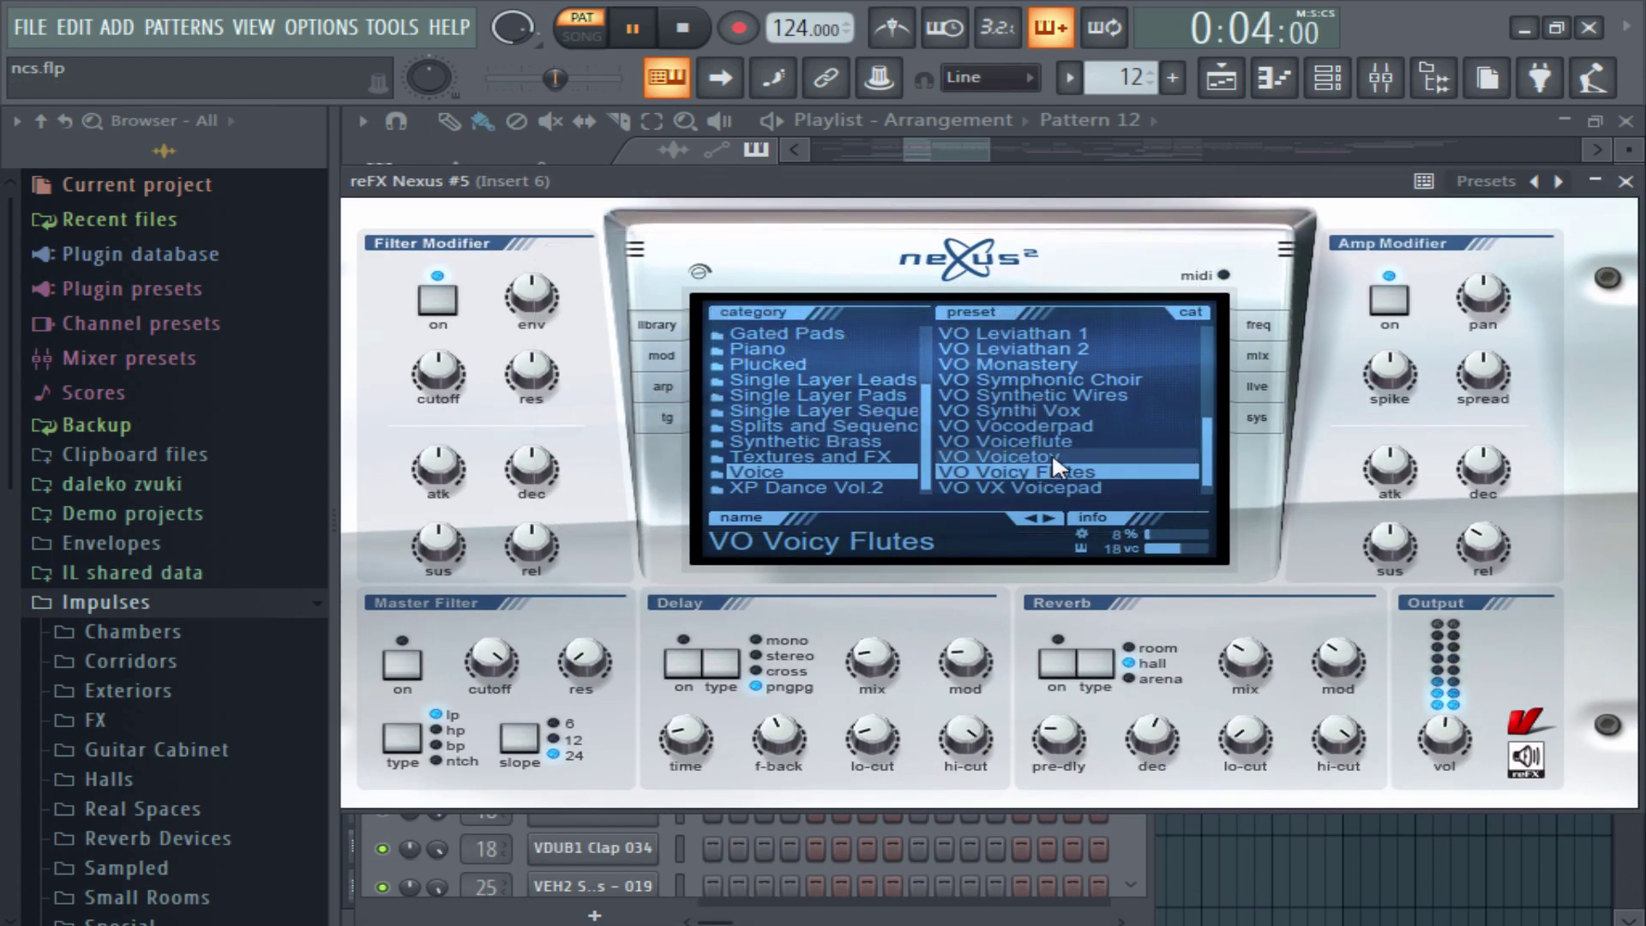
pyautogui.moveTo(1372, 181); pyautogui.dragTo(1083, 186)
pyautogui.click(1338, 186)
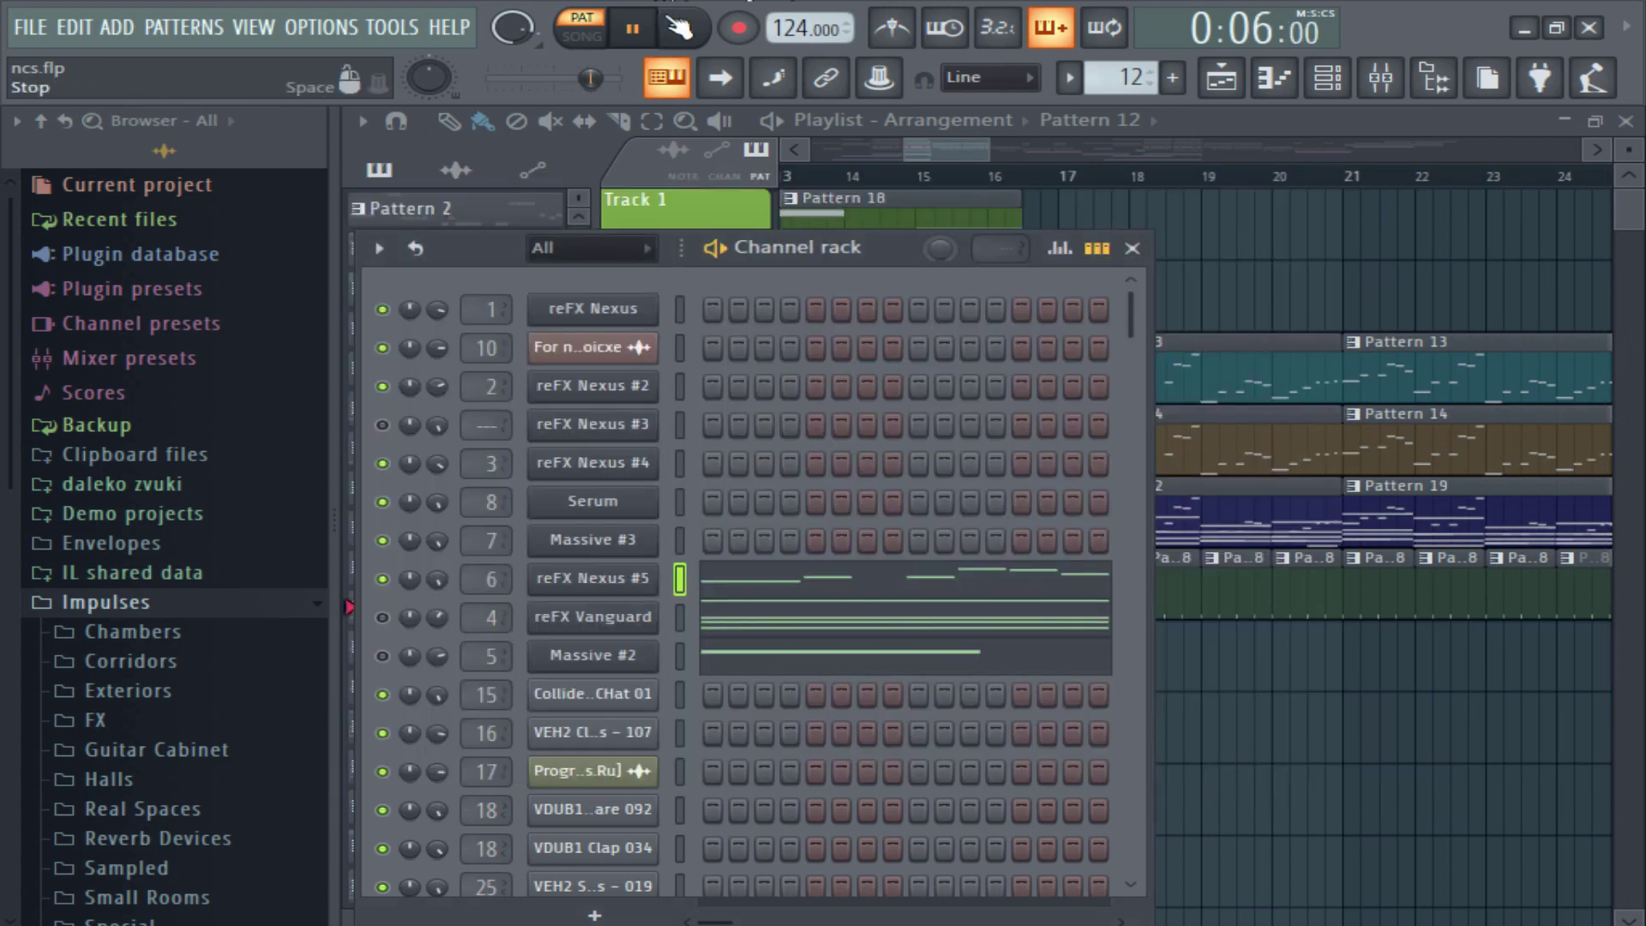
# Inspect the FabFilter Pro-Q equalizer on mixer Insert 6.
pyautogui.click(1380, 78)
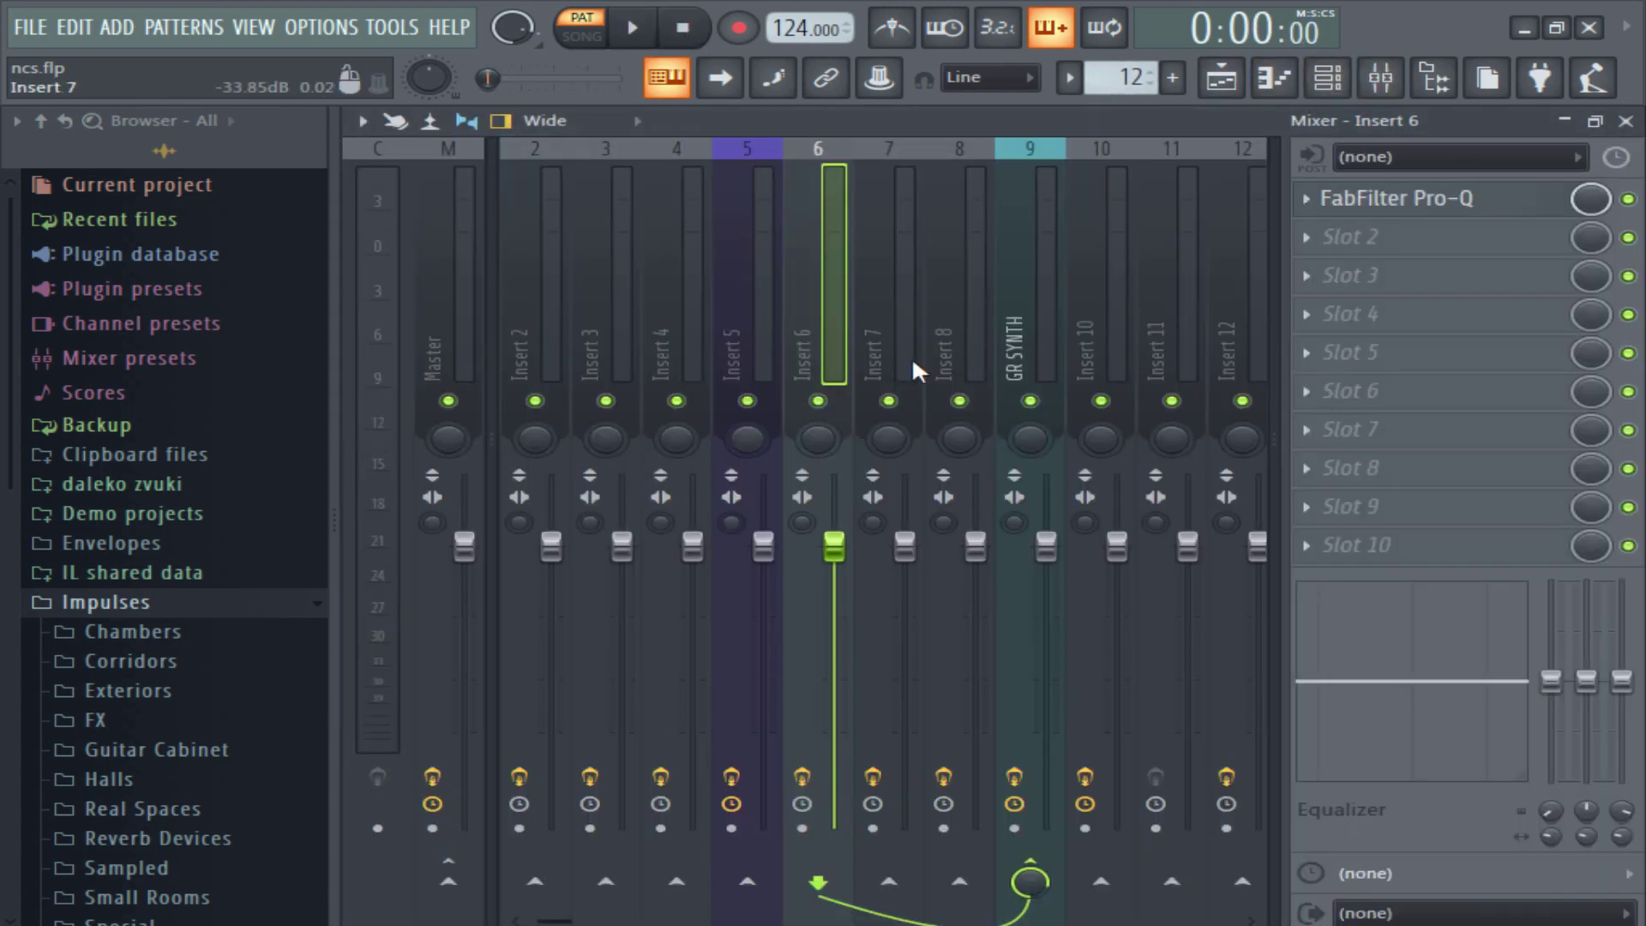
pyautogui.click(1390, 200)
pyautogui.moveTo(1189, 506); pyautogui.dragTo(1228, 515)
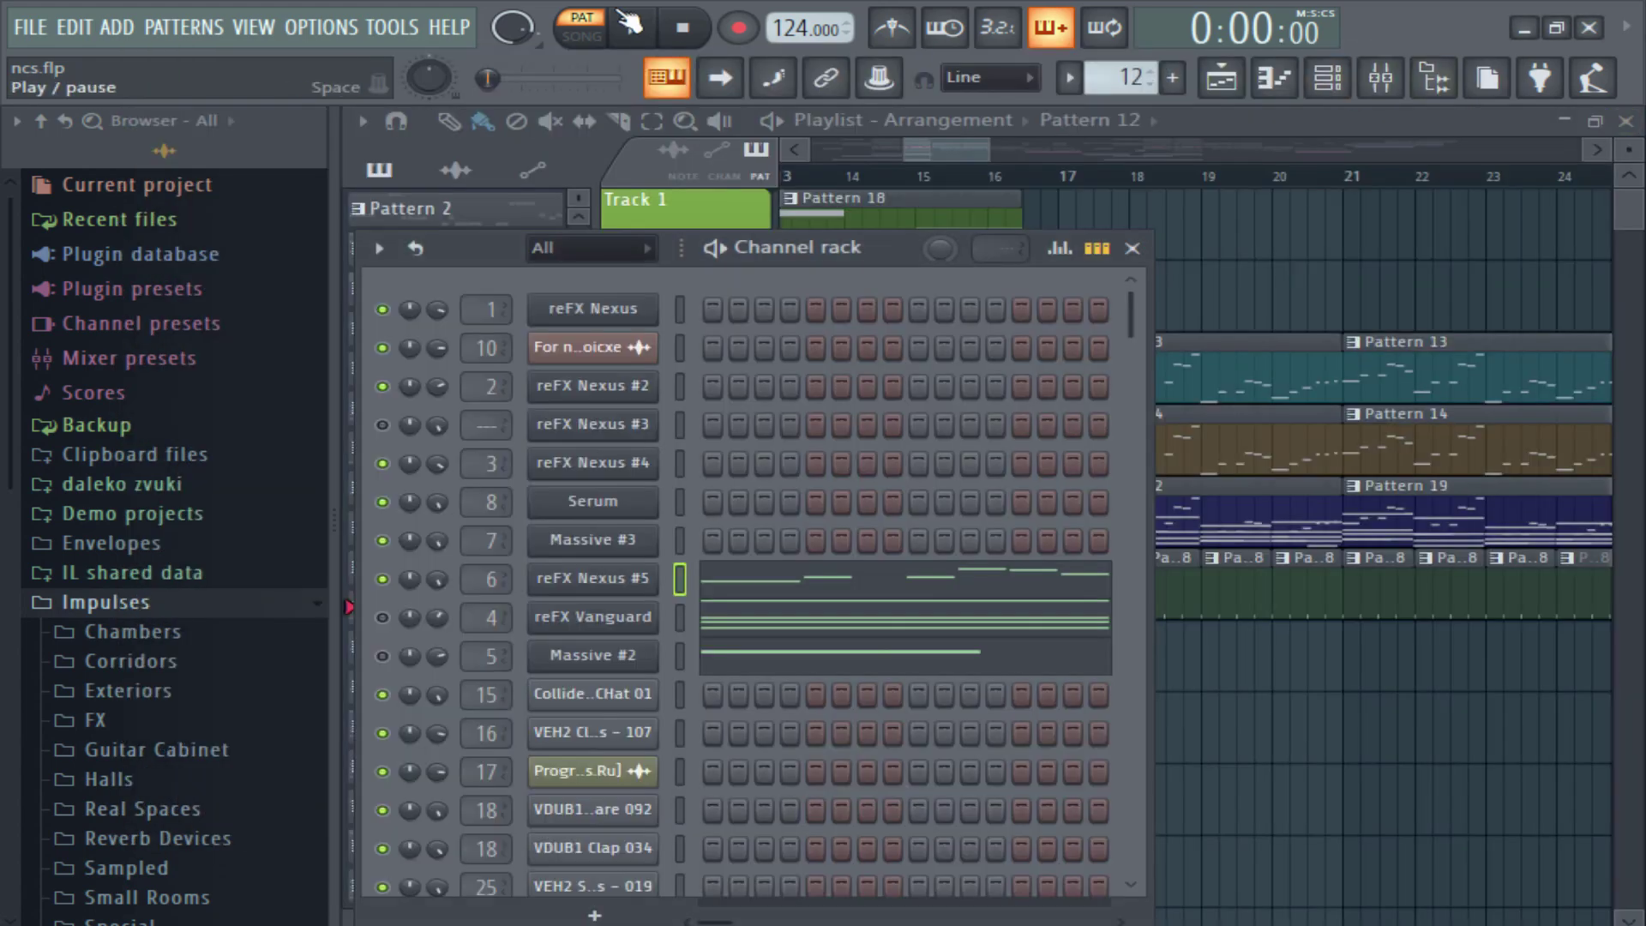
# Play Pattern 13 and inspect the JOSIES SONG preset in Massive #3.
pyautogui.click(633, 28)
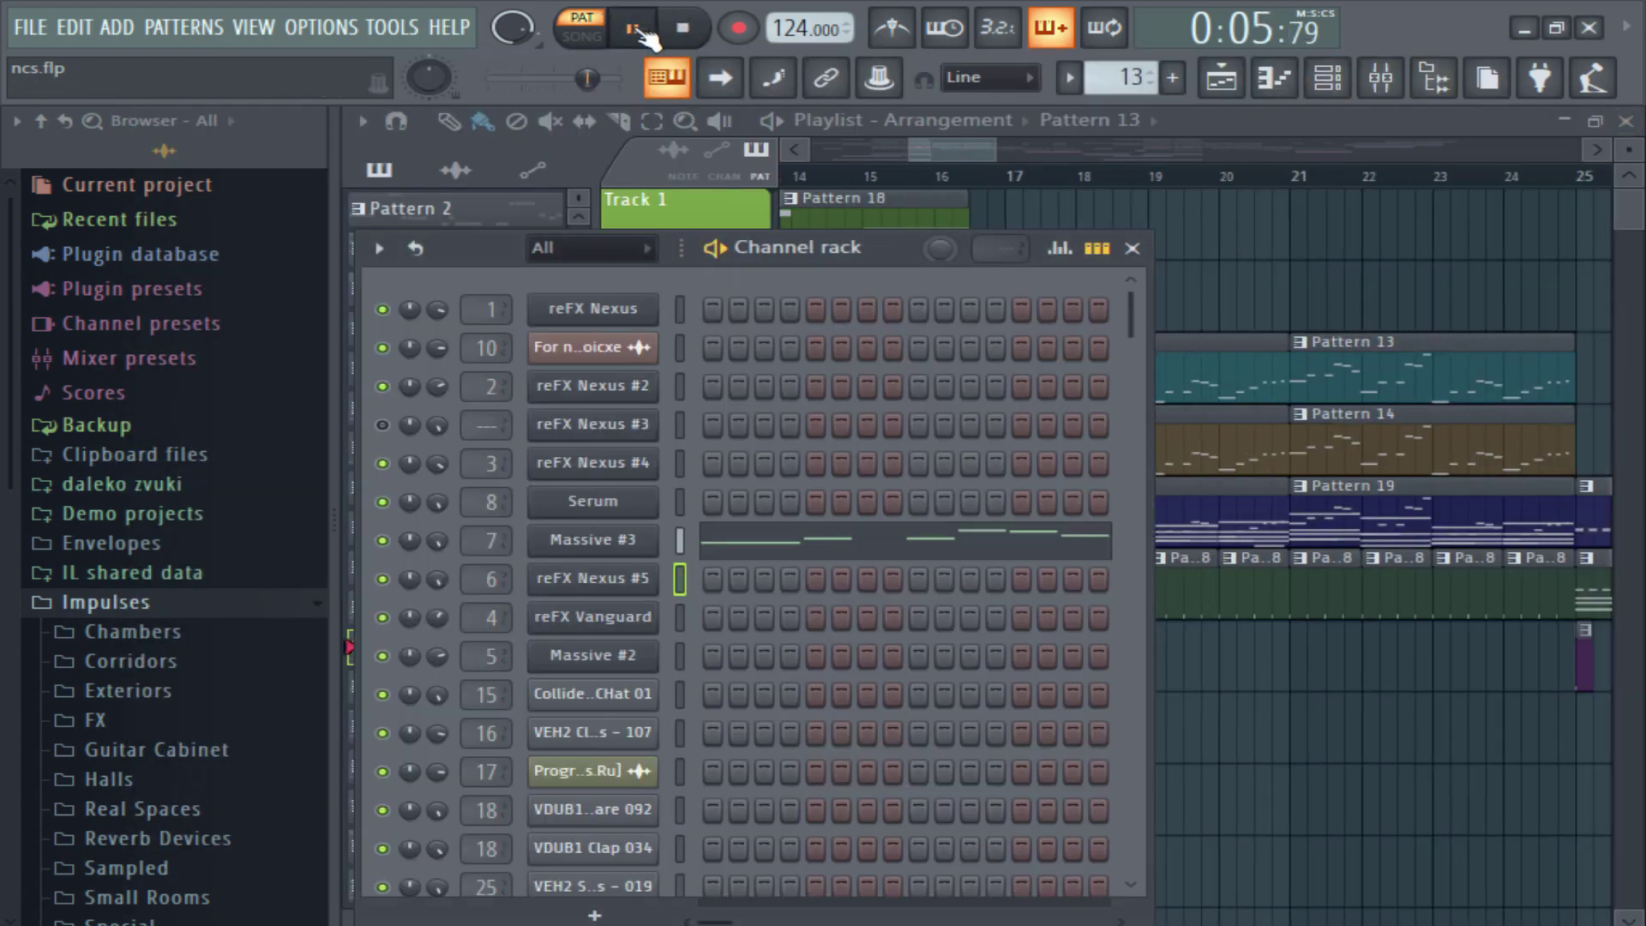
pyautogui.click(617, 542)
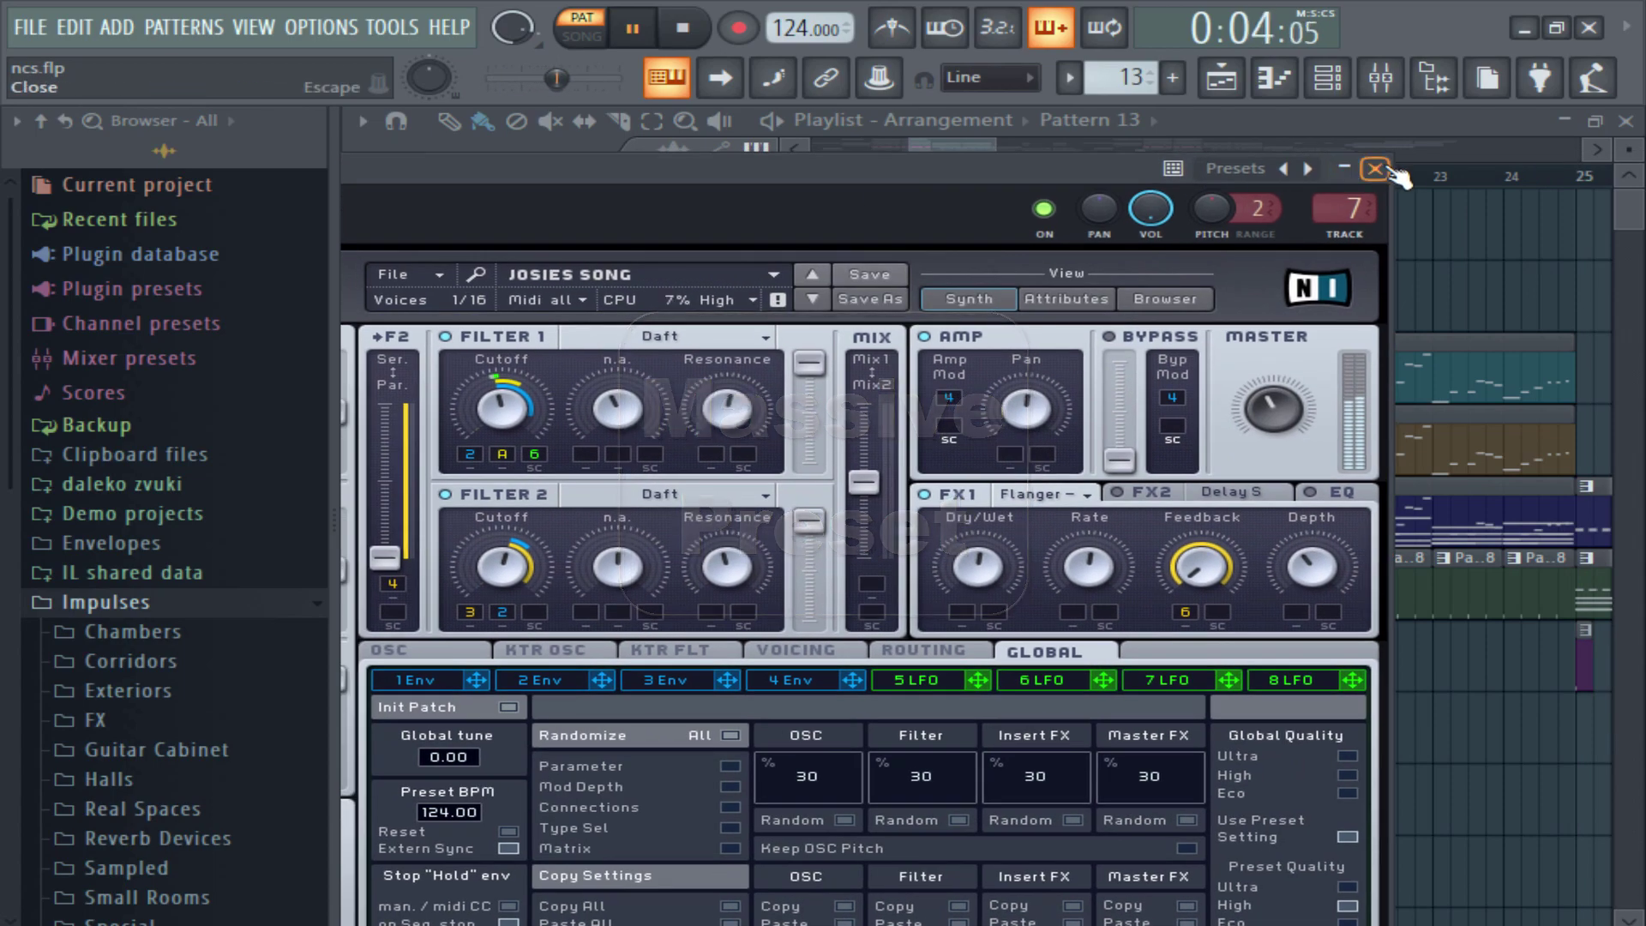
pyautogui.click(1397, 166)
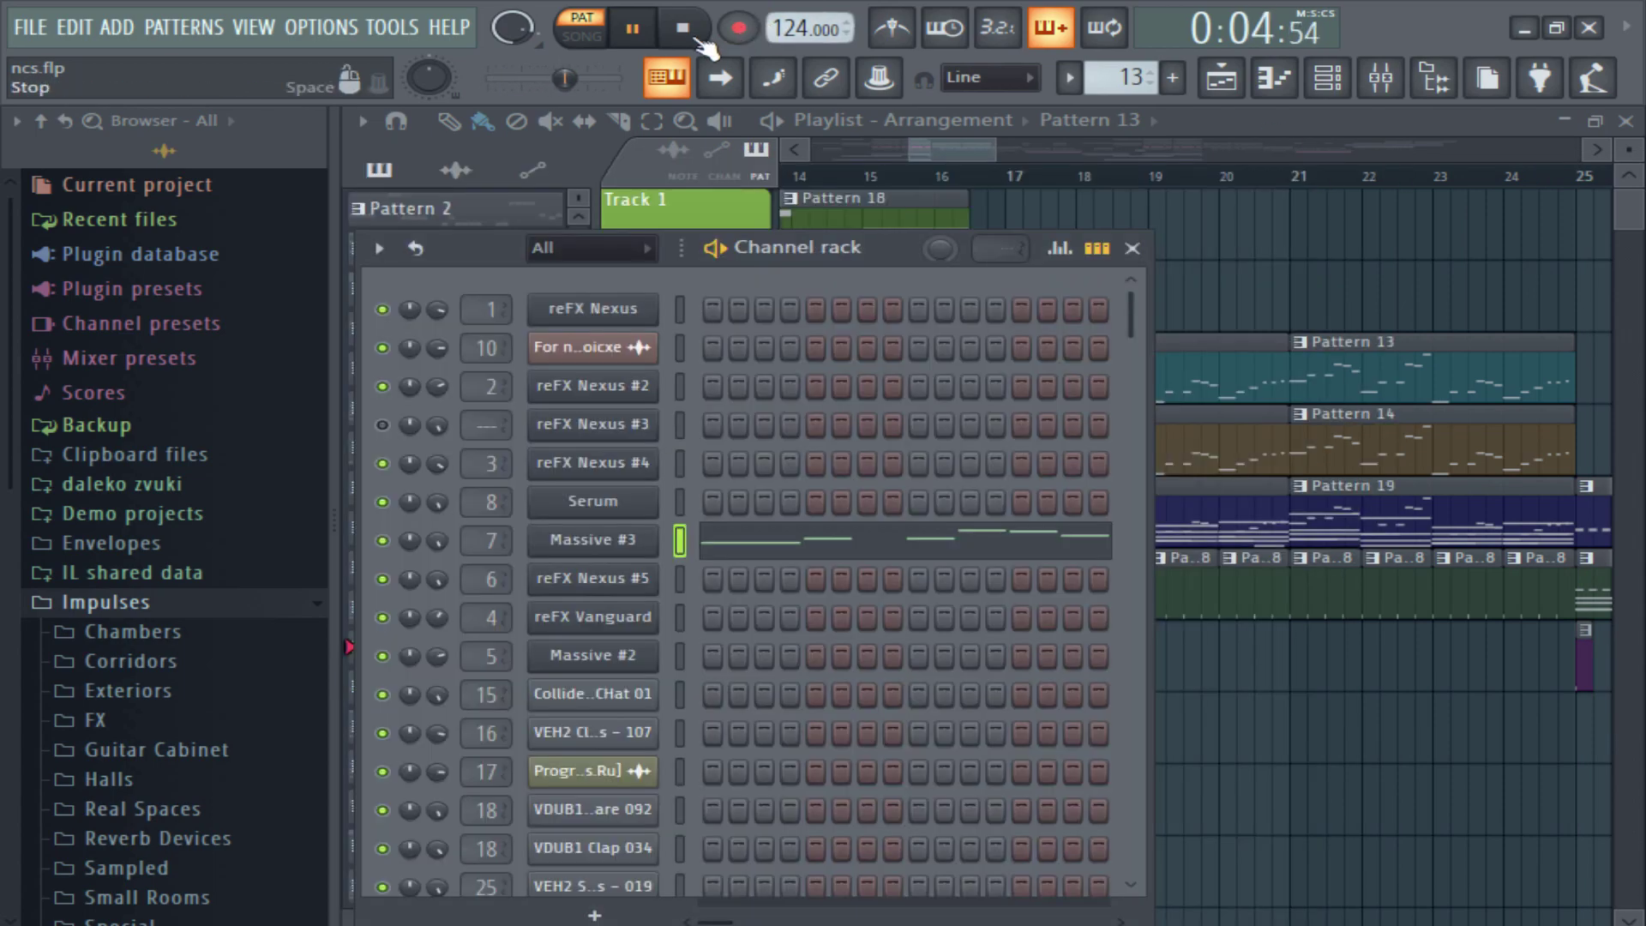
# Play Pattern 14 and examine its Serum melody notes in the piano roll, and return to the playlist.
pyautogui.scroll(1, 1082, 80)
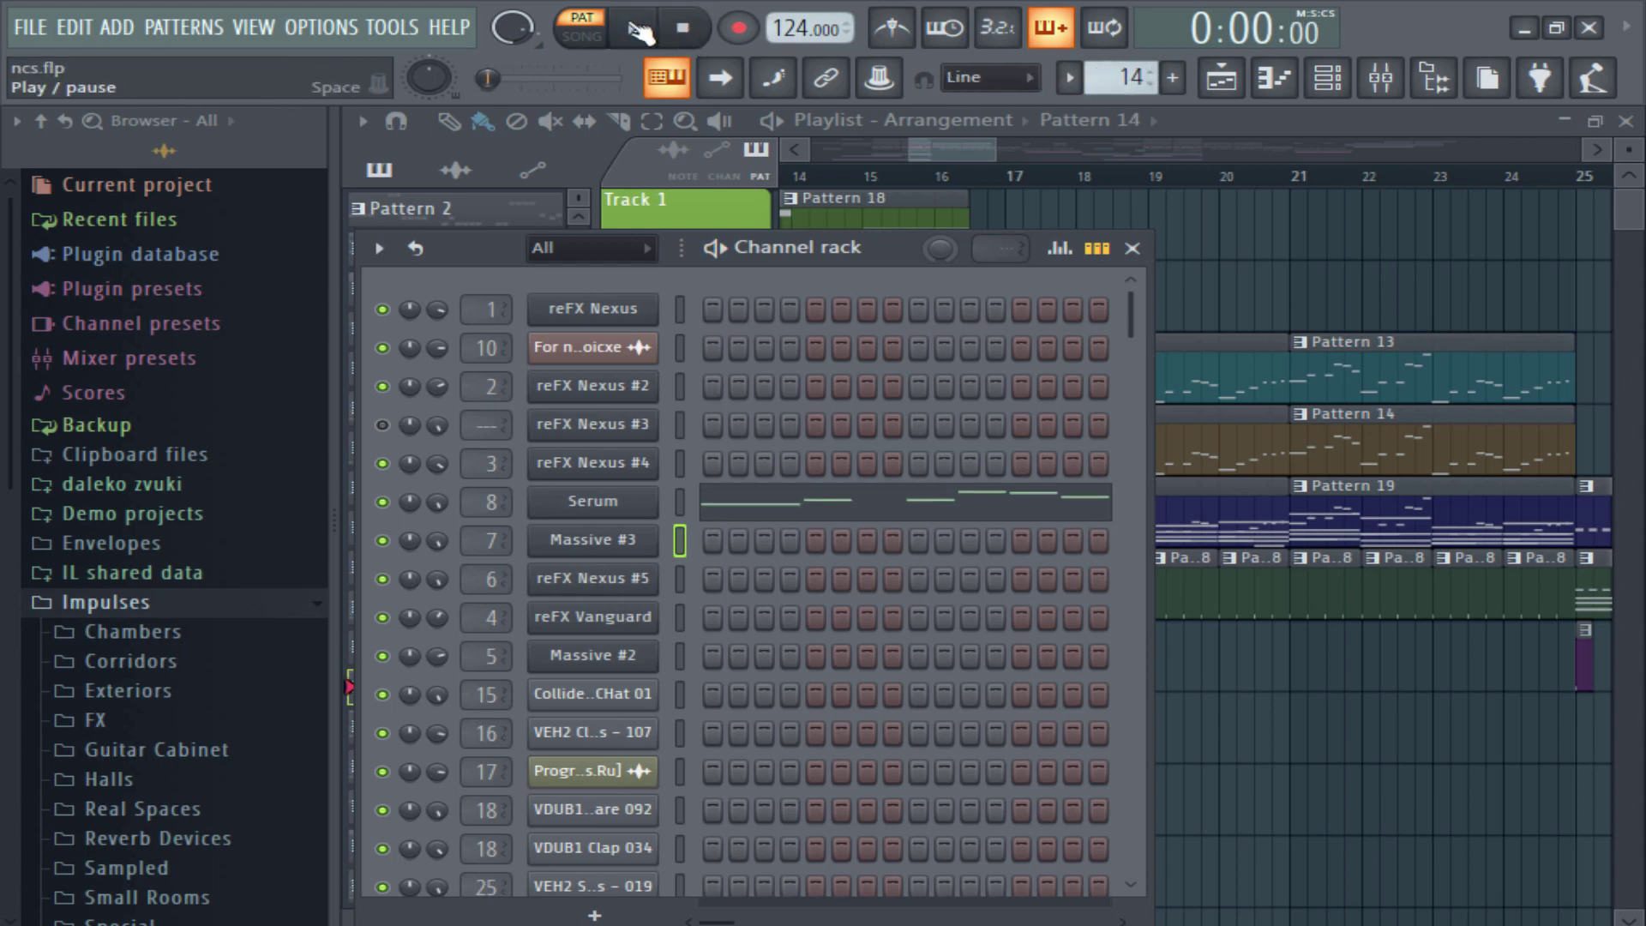
pyautogui.click(702, 513)
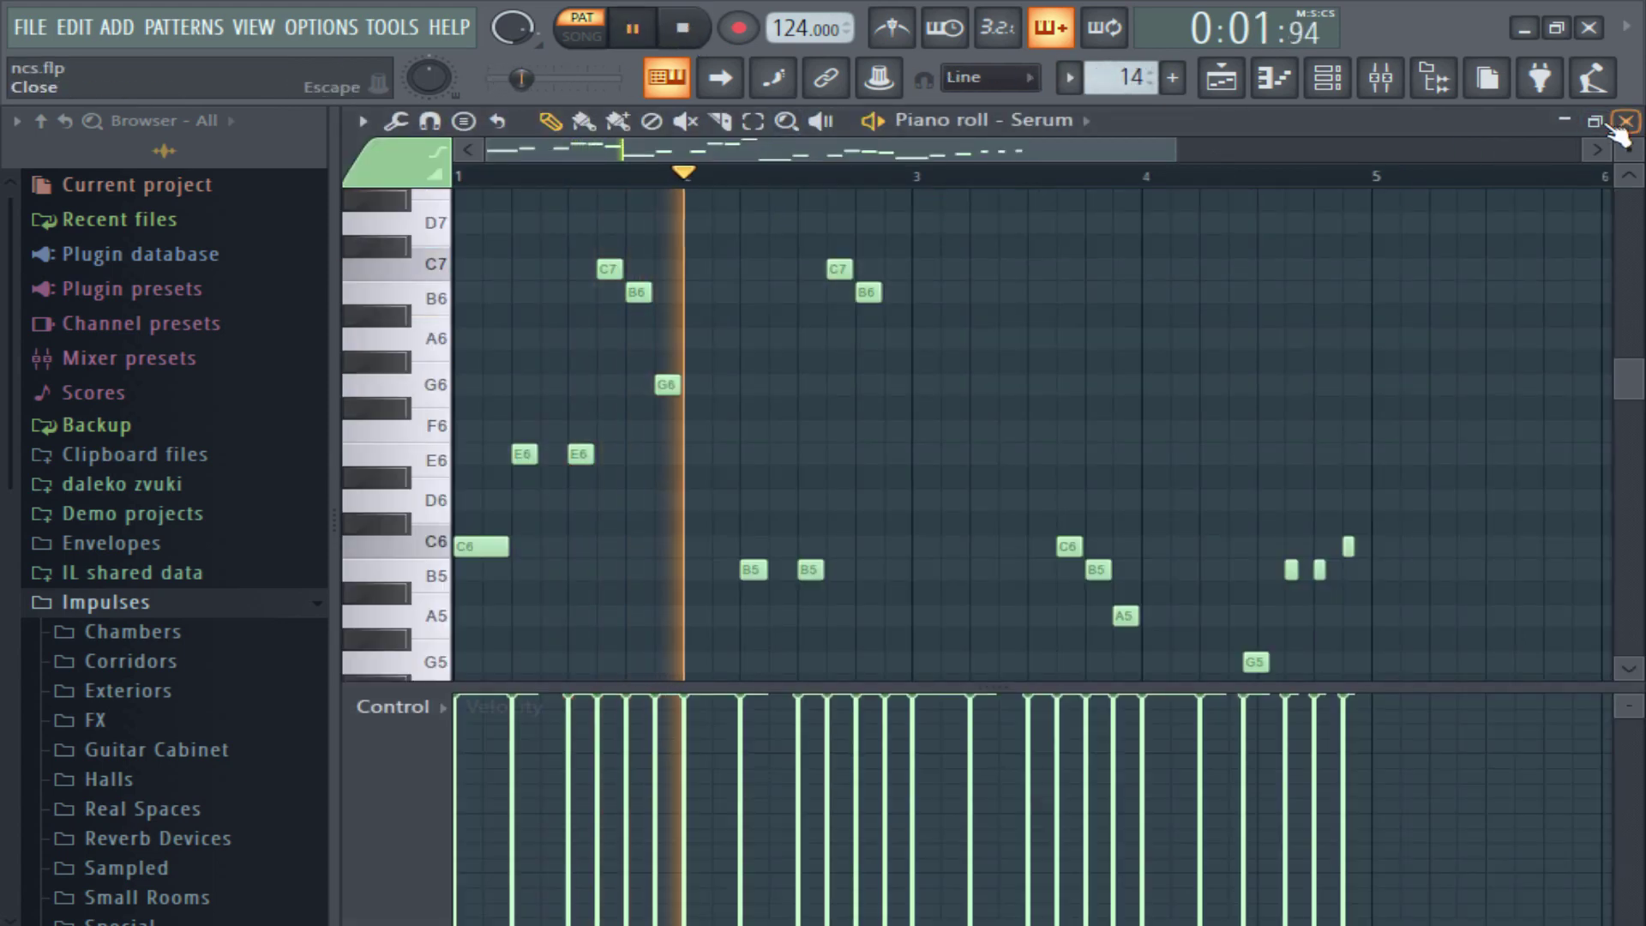
pyautogui.click(1625, 120)
pyautogui.click(1125, 243)
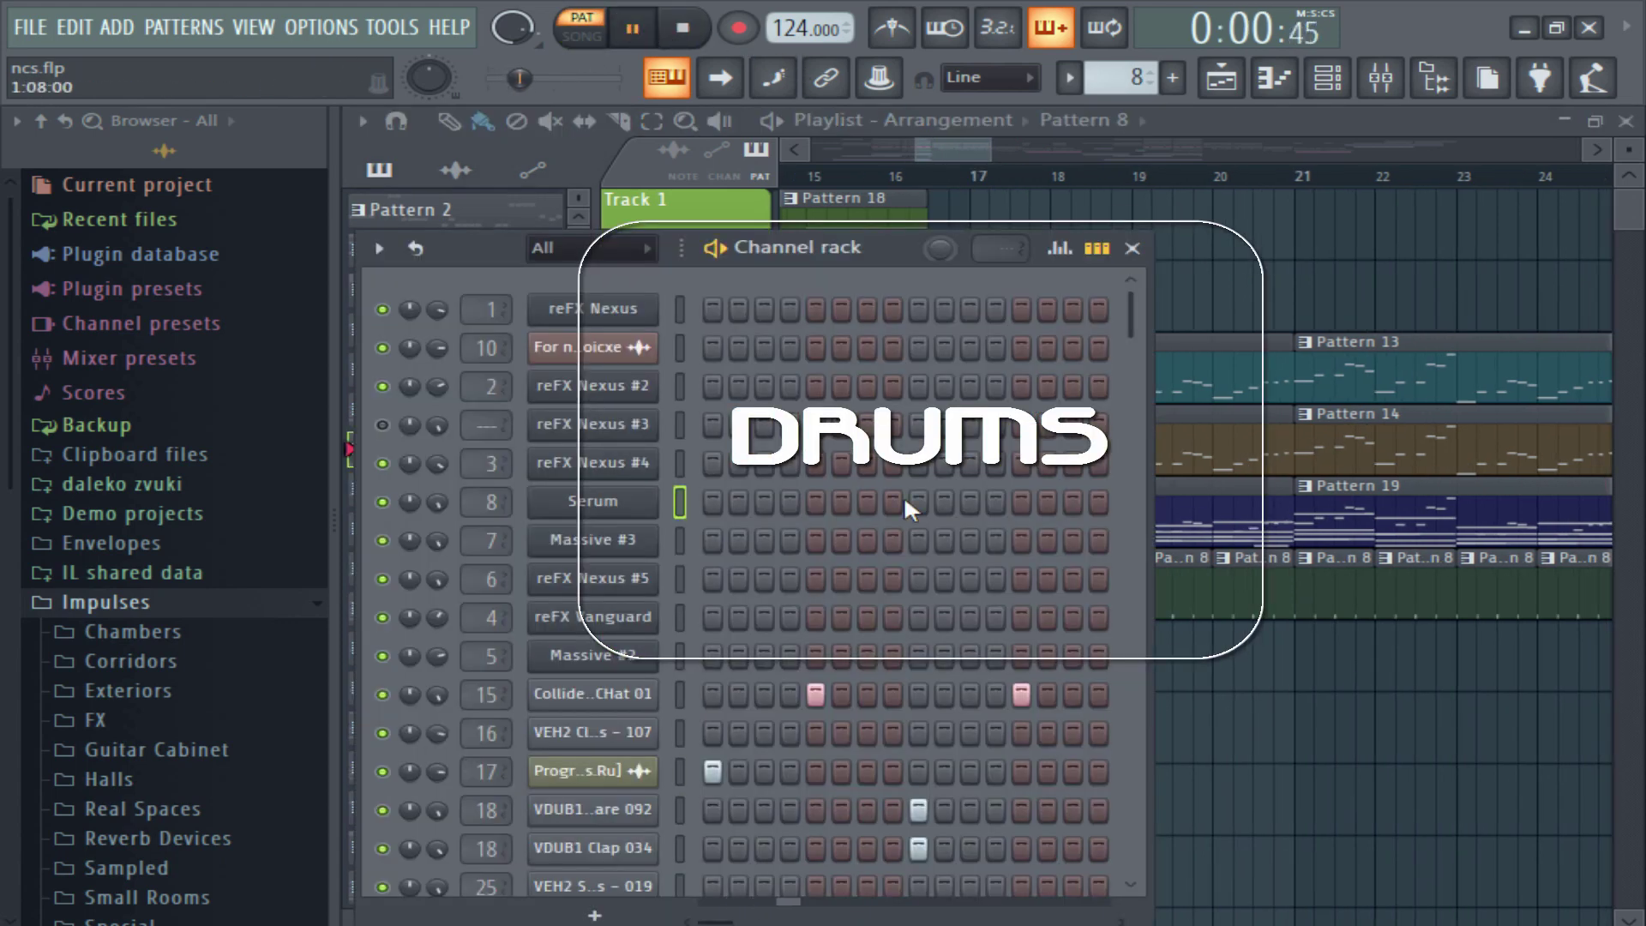
# Look through the Pattern 8 drum channels, stop playback, and open the Collider Sub CHat 01 sample settings.
pyautogui.scroll(-5, 904, 495)
pyautogui.click(682, 28)
pyautogui.click(592, 463)
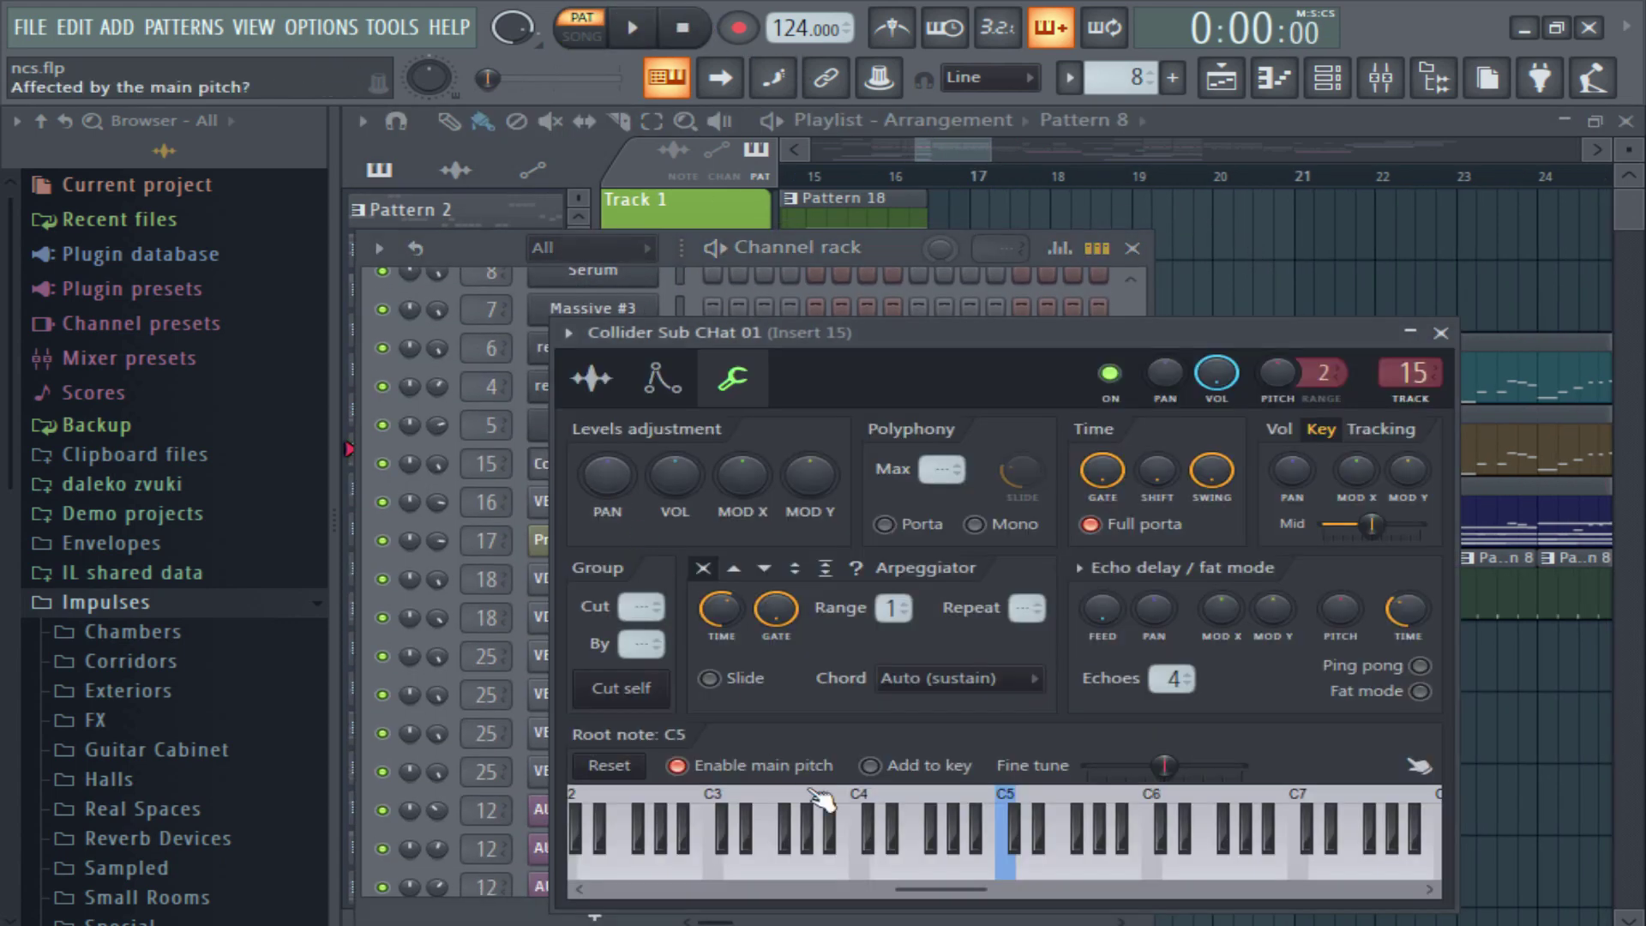
# Inspect the Collider Sub CHat 01 waveform, play the layered drums, and open the Progressive Kick 22 sample settings.
pyautogui.click(592, 377)
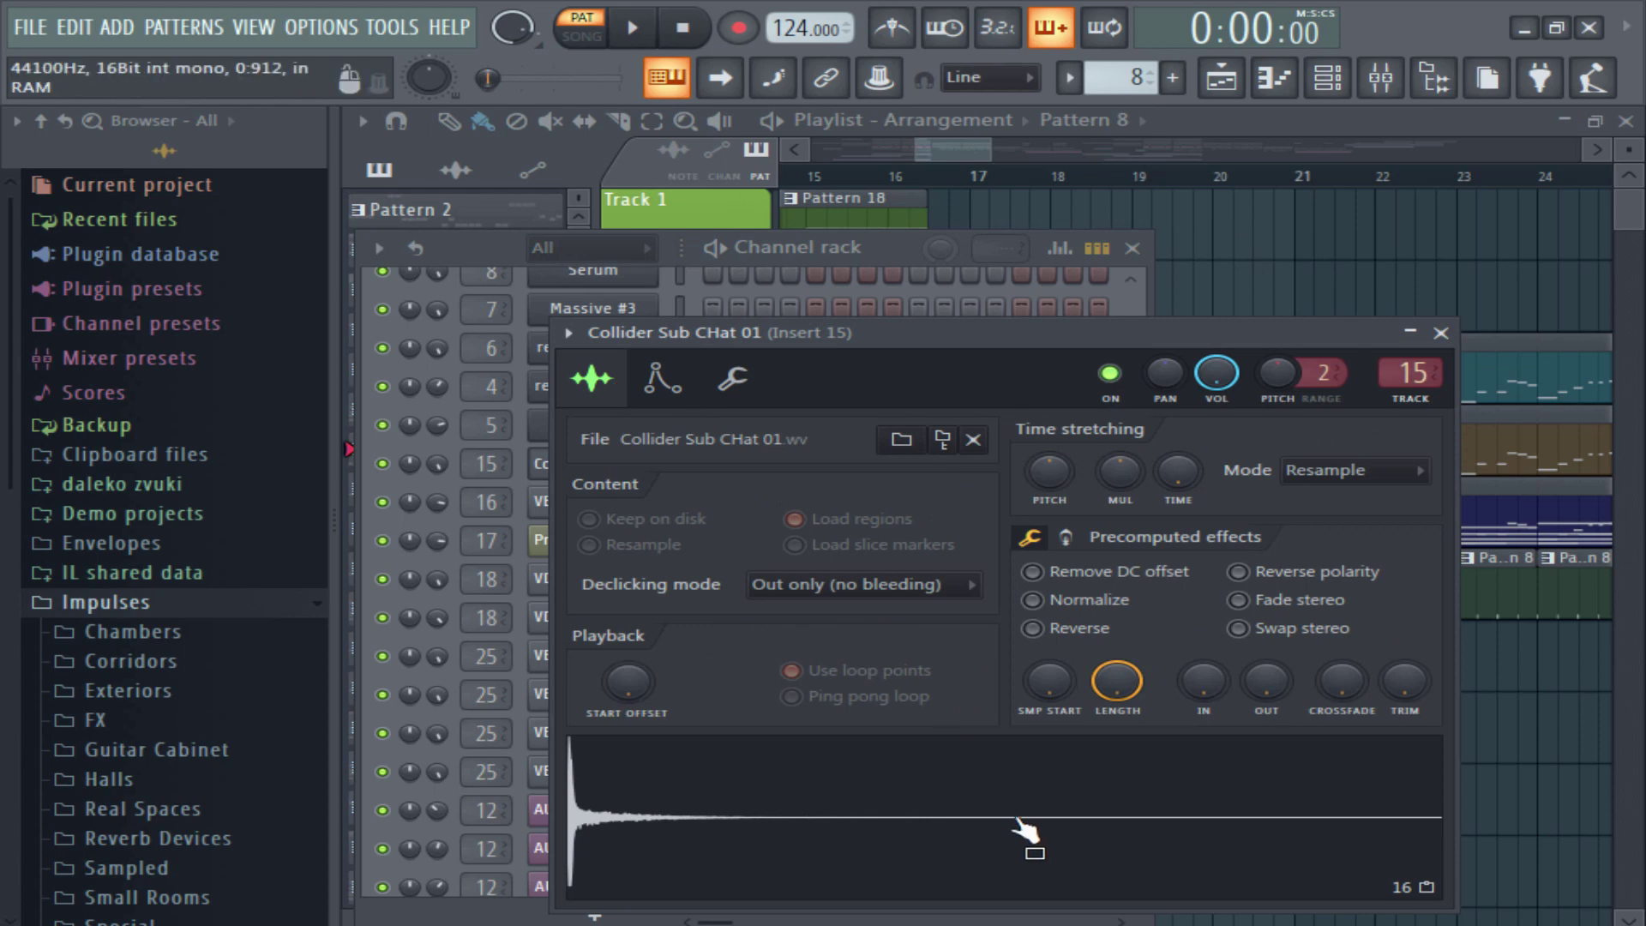
pyautogui.click(1441, 334)
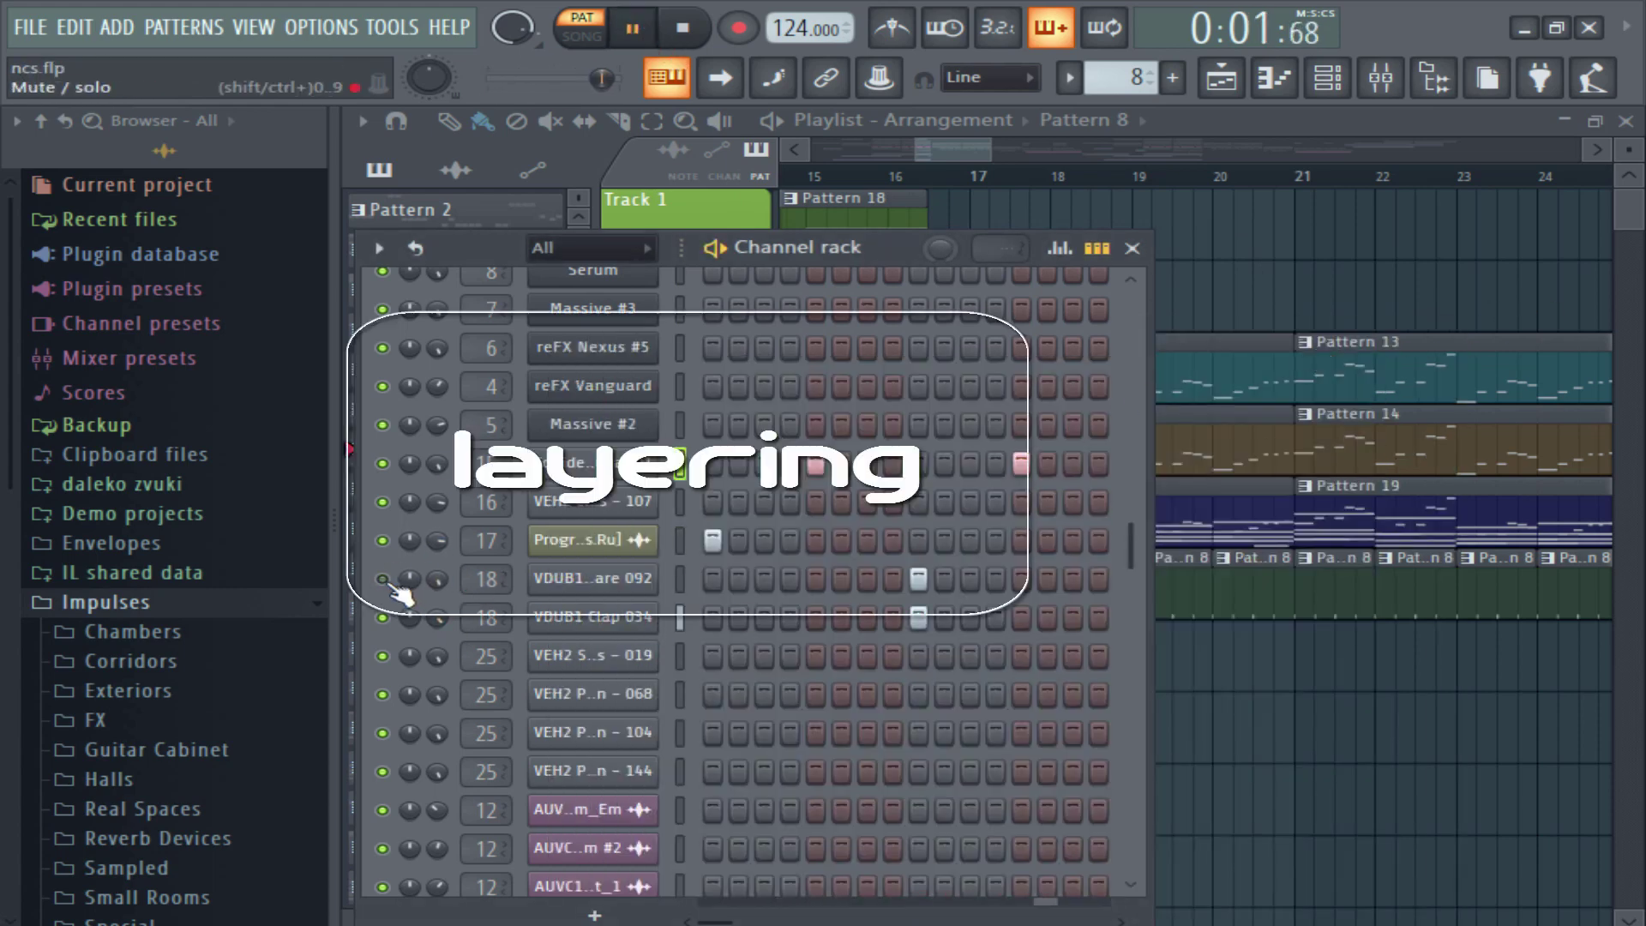
pyautogui.click(600, 542)
pyautogui.click(639, 30)
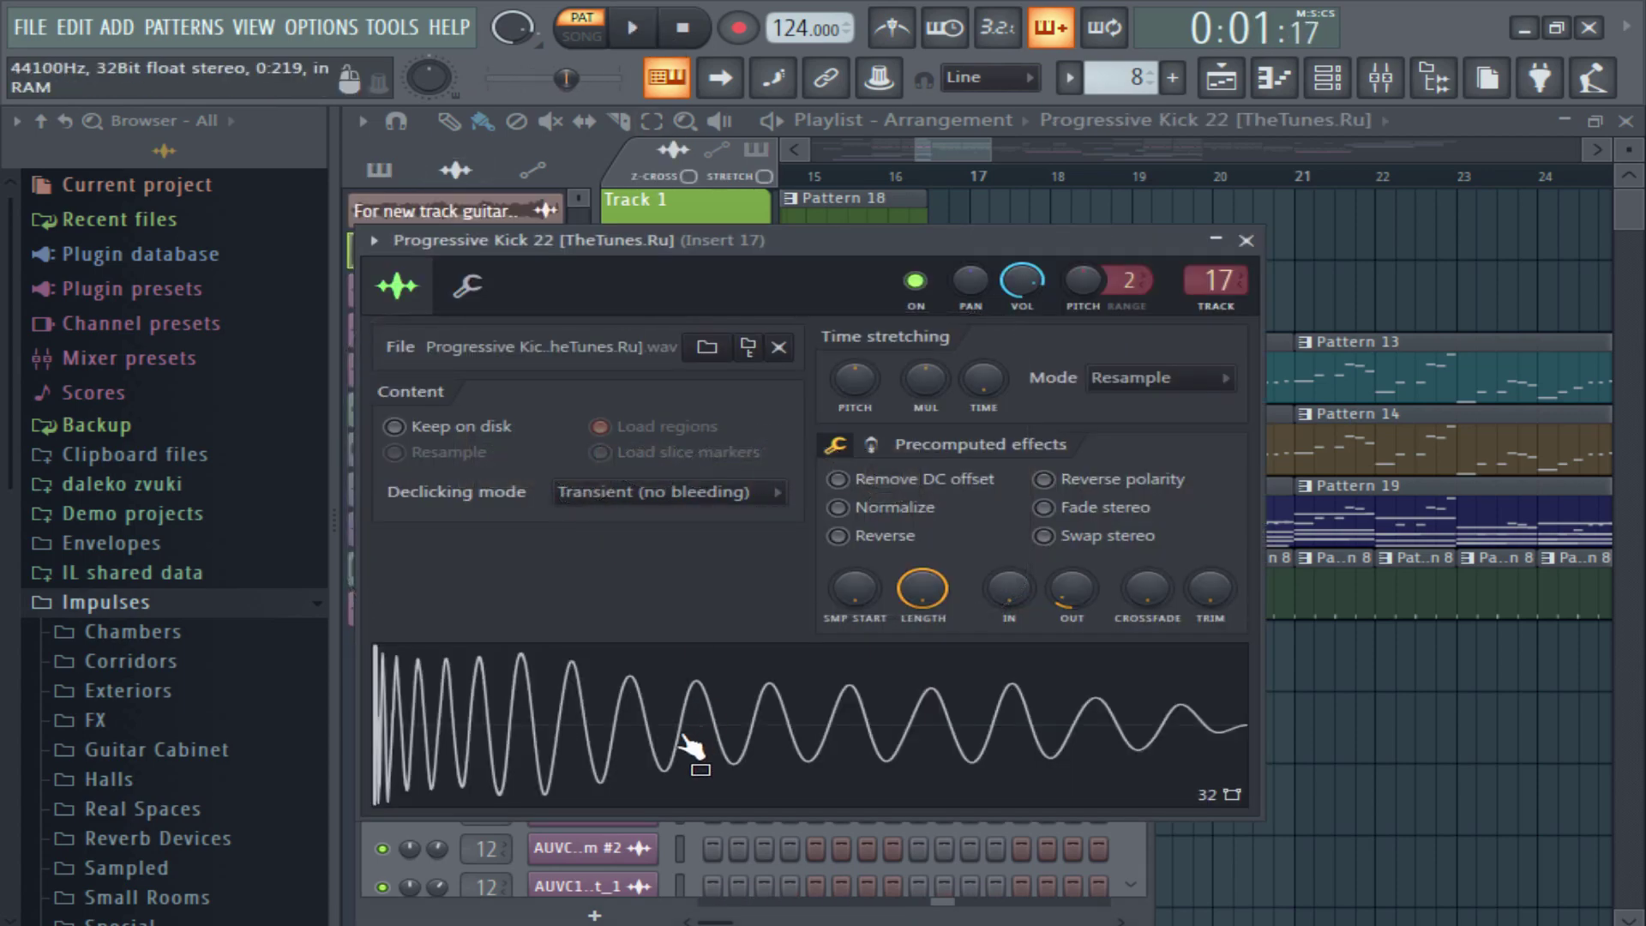
# Inspect the FabFilter Pro-Q equalizer and the Fruity peak controller on the kick's mixer track, Insert 17.
pyautogui.click(1381, 77)
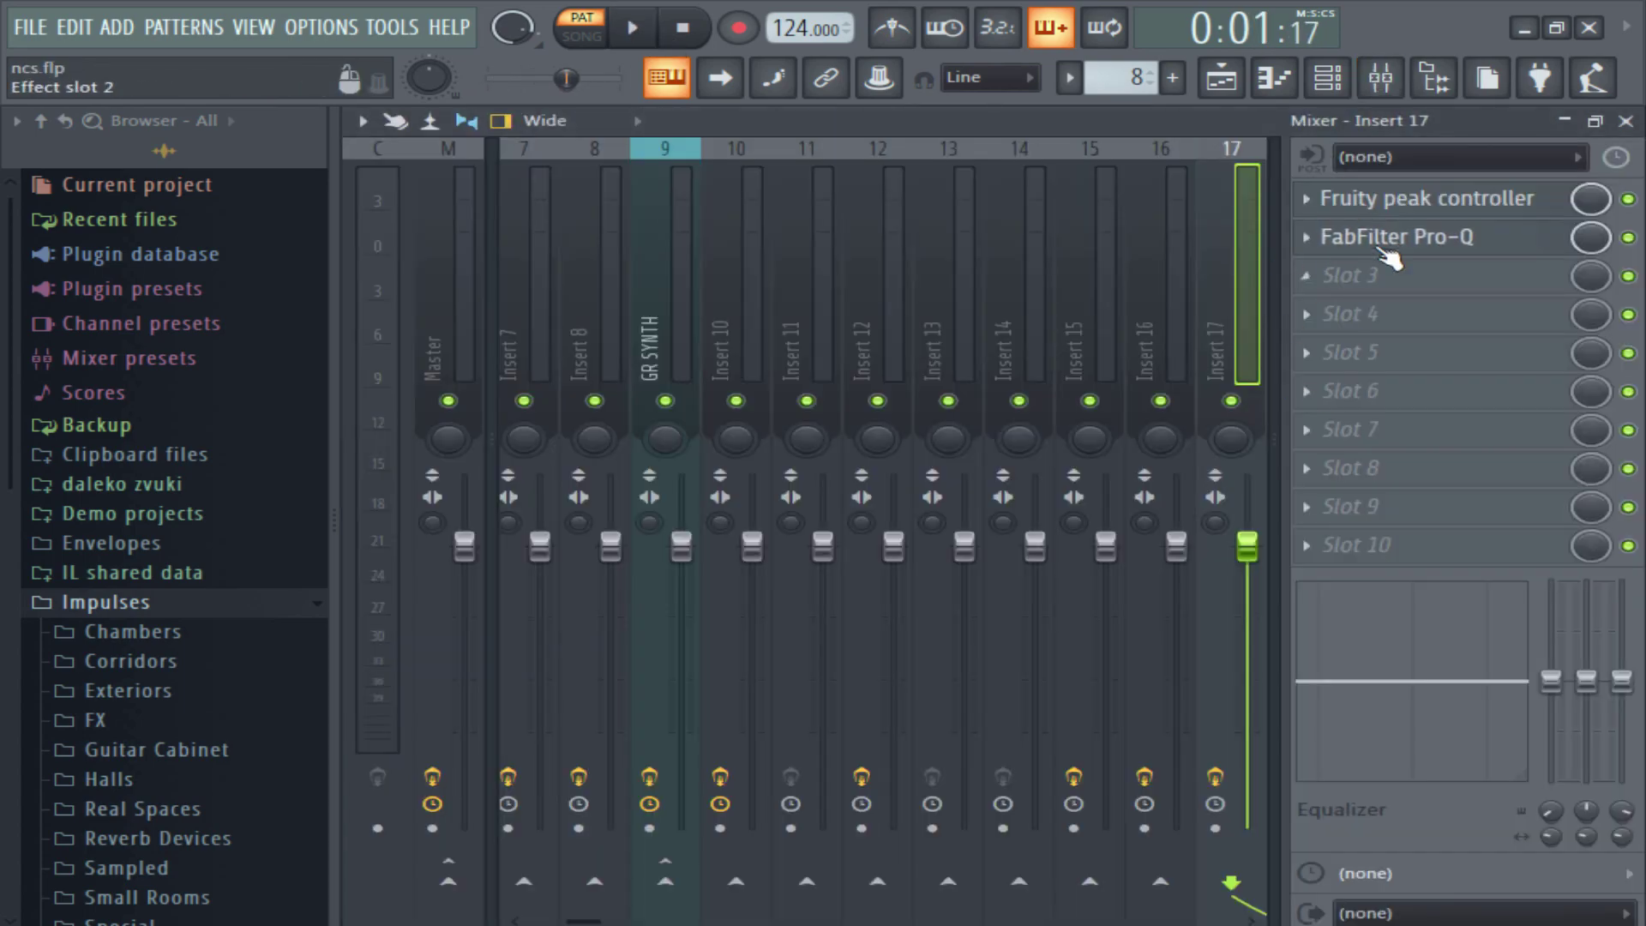
pyautogui.click(1455, 241)
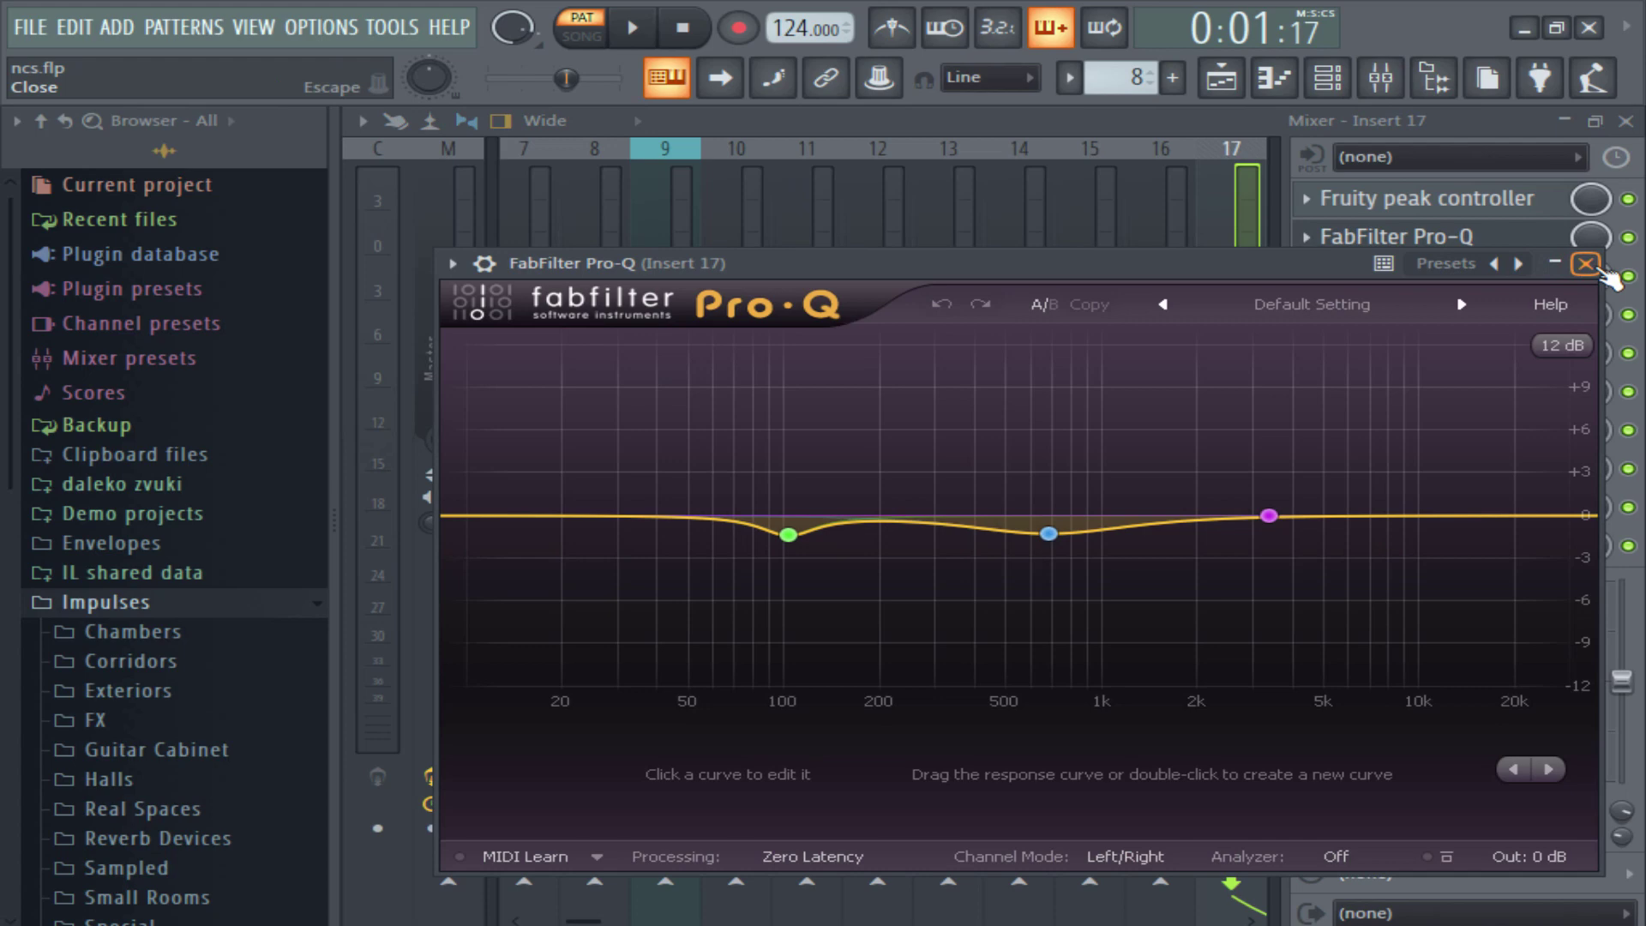
pyautogui.click(1597, 266)
pyautogui.click(1505, 214)
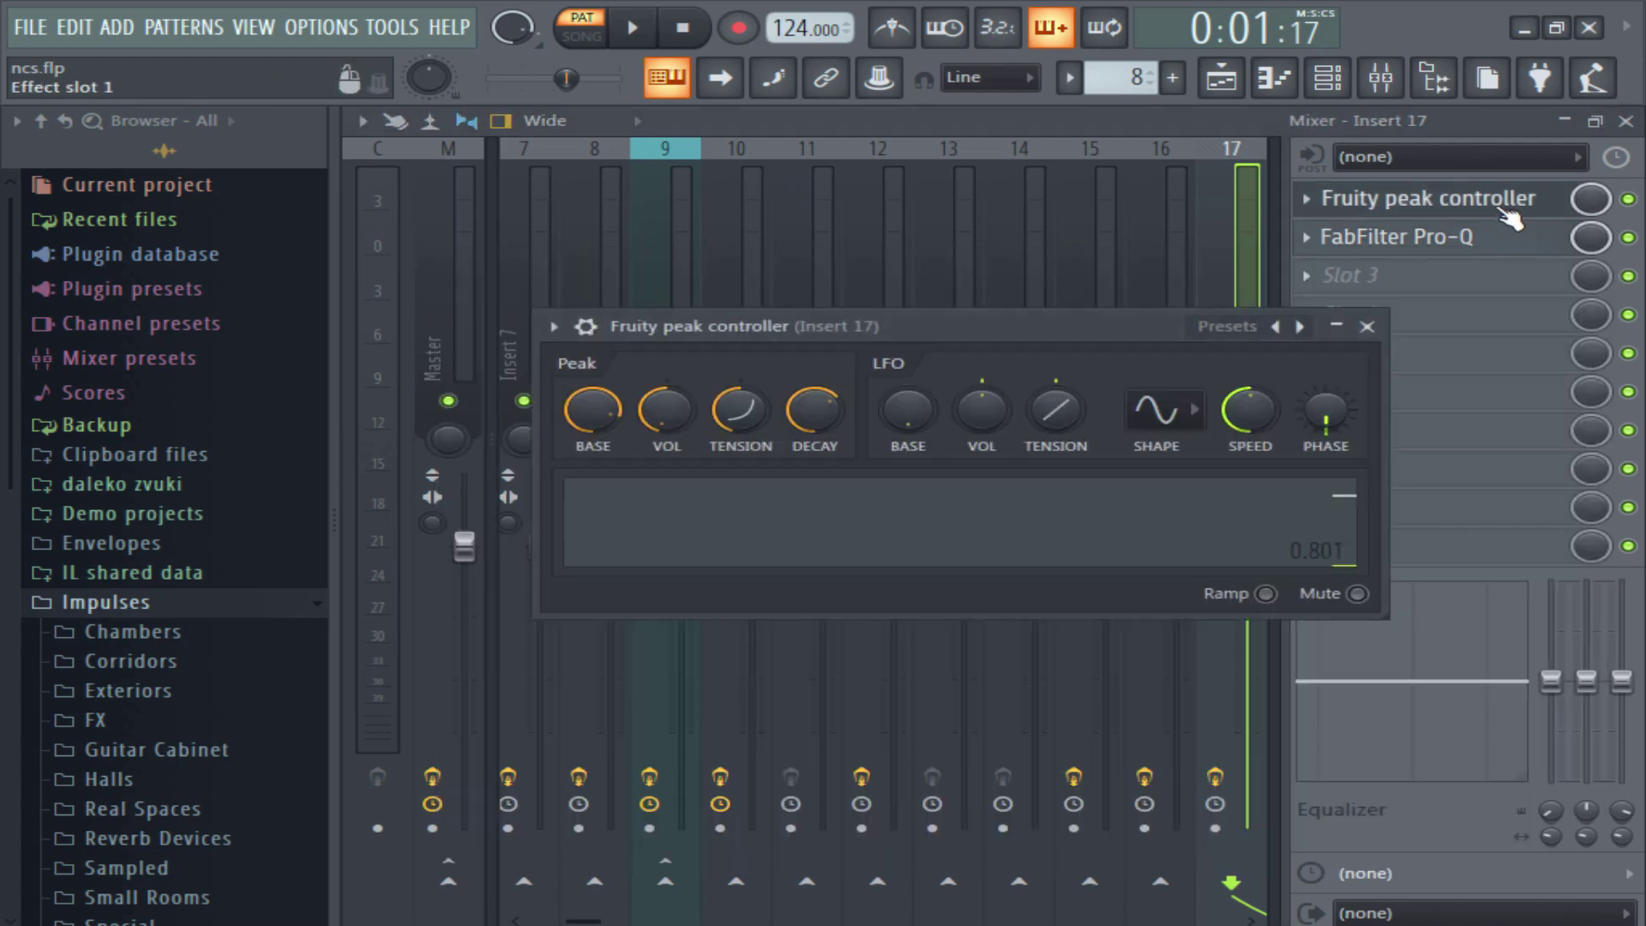
pyautogui.click(1367, 326)
# View the effects chain on mixer Insert 5 and return to the playlist.
pyautogui.scroll(6, 759, 319)
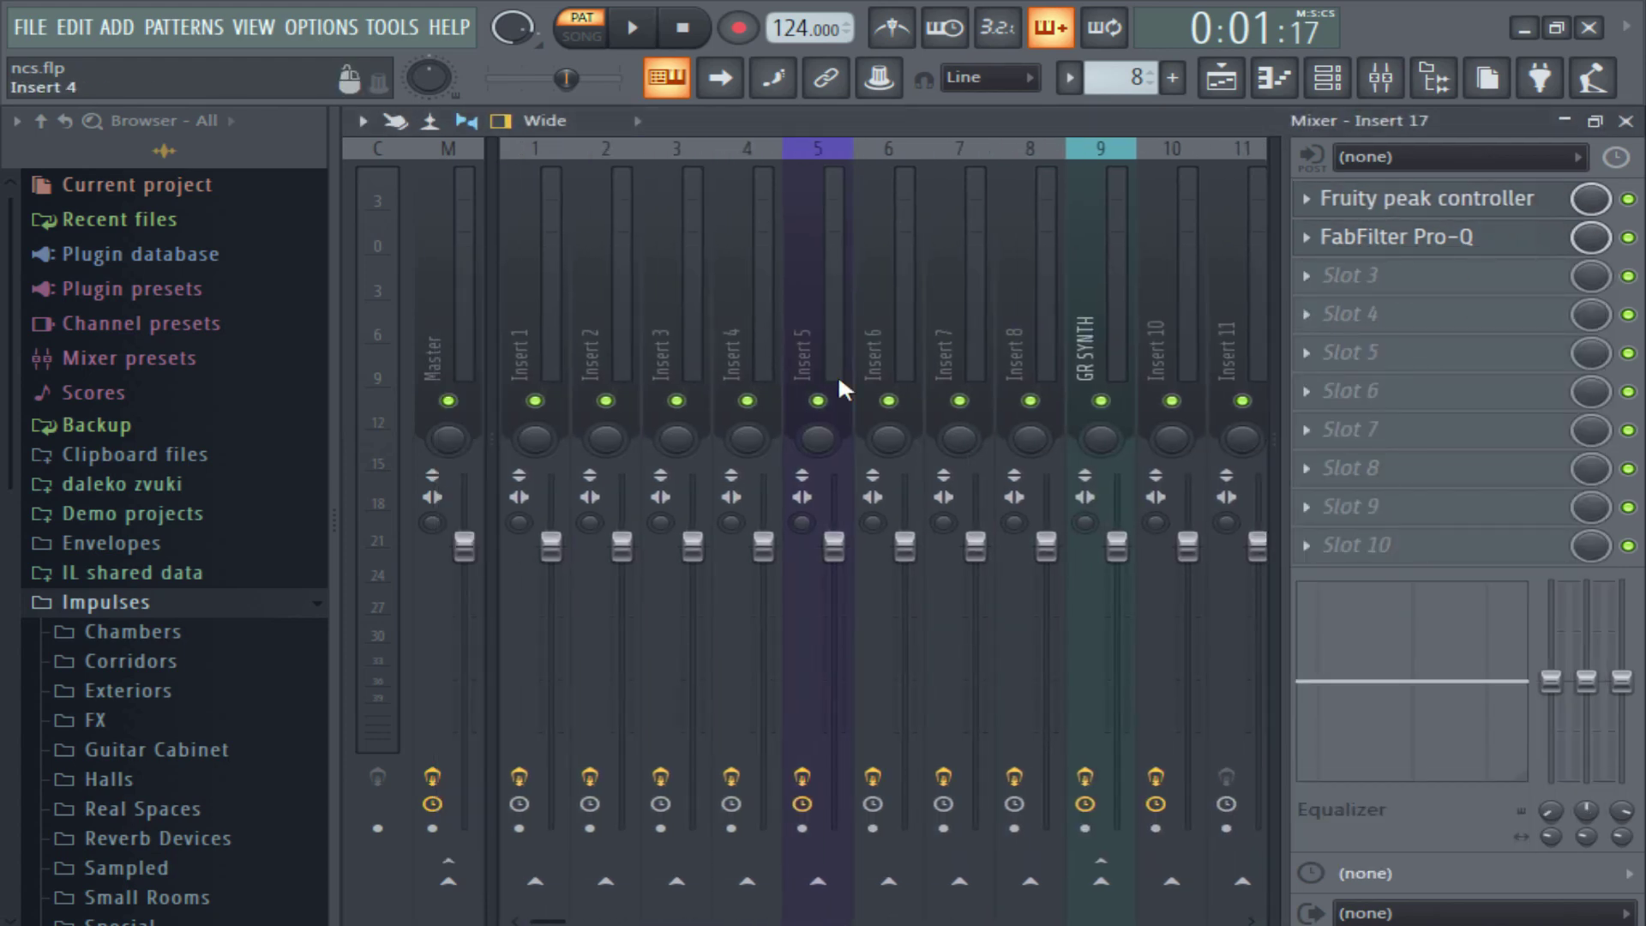
pyautogui.click(809, 361)
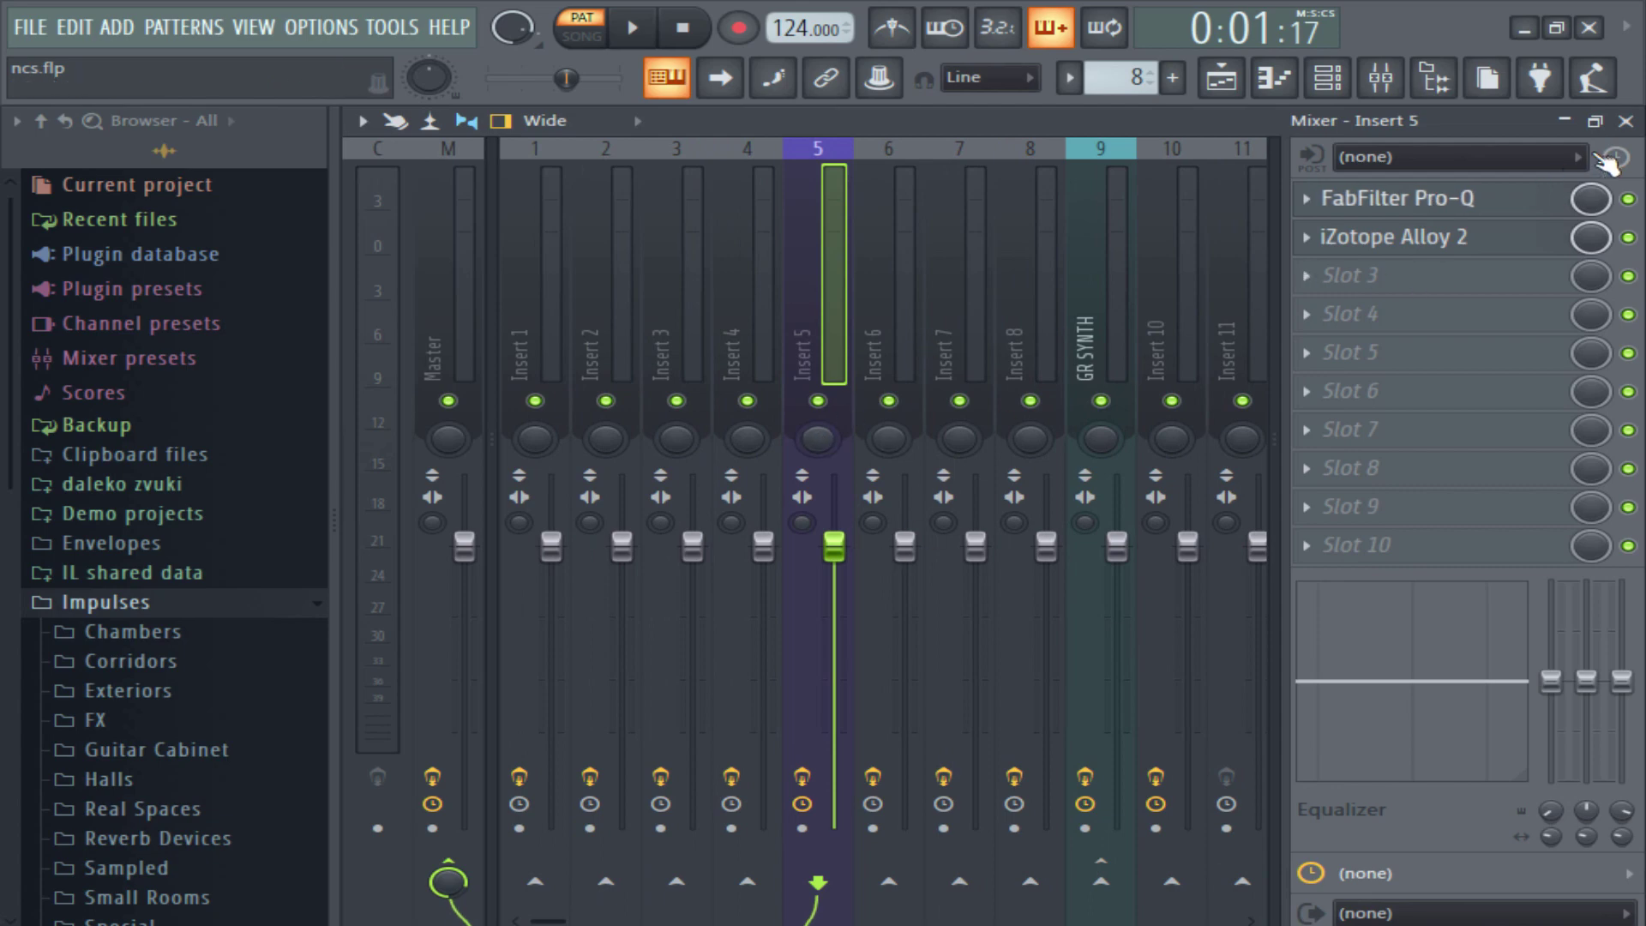
pyautogui.click(1626, 121)
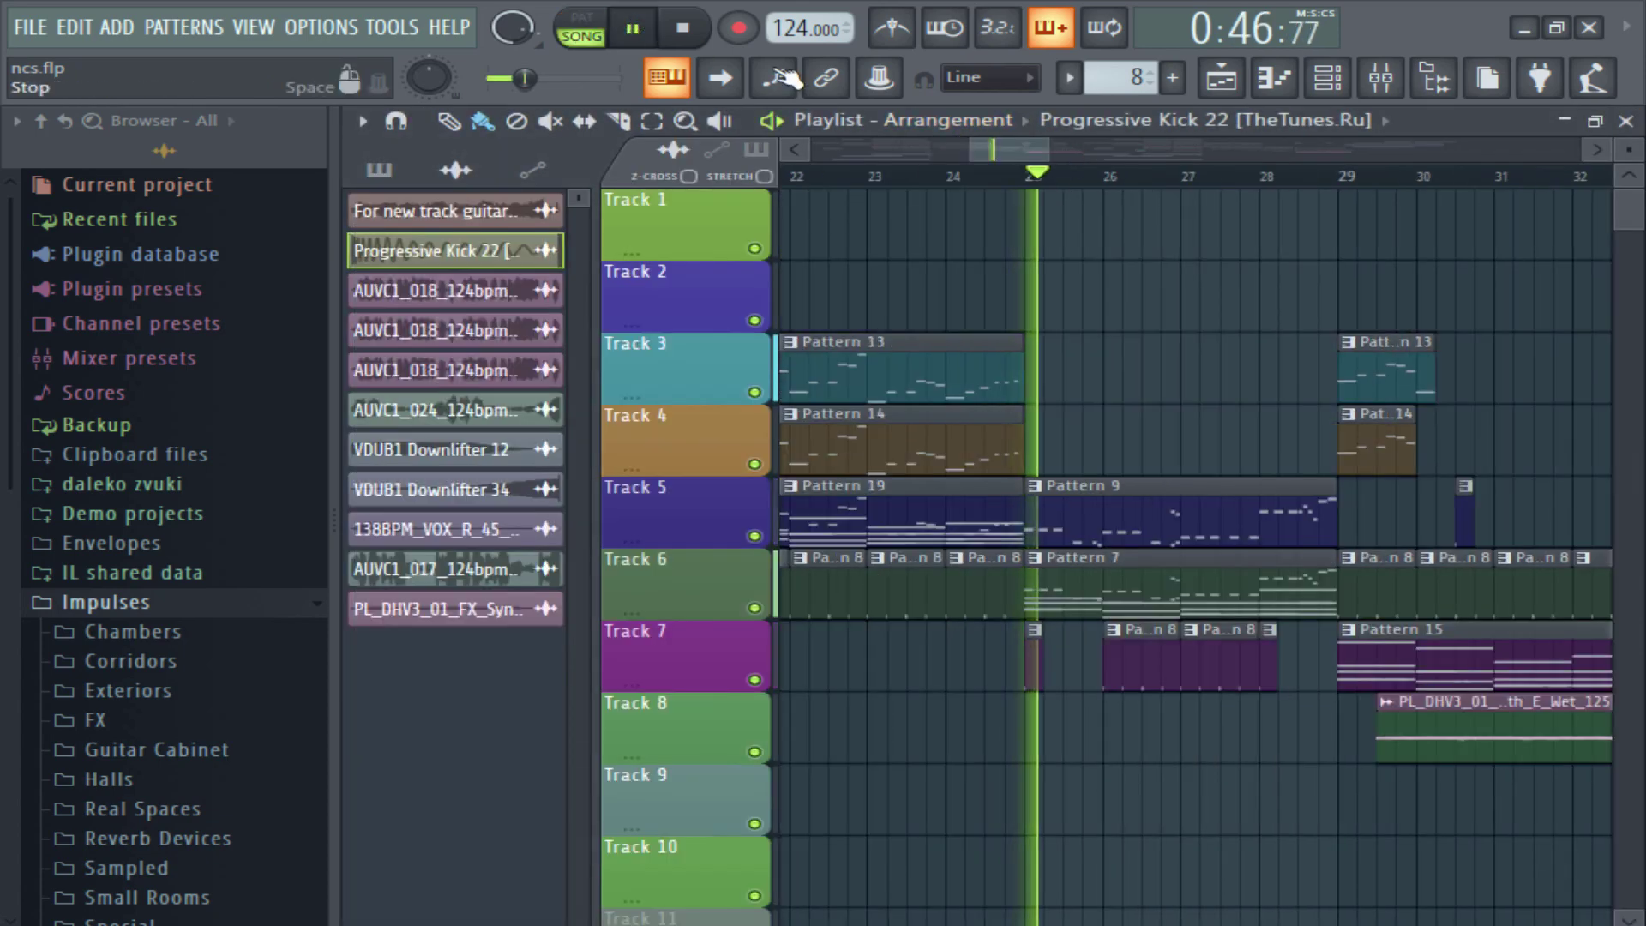
# Examine Pattern 9's reFX Nexus #2 notes in the piano roll during song playback, and return to the playlist.
pyautogui.scroll(1, 1053, 163)
pyautogui.click(1328, 77)
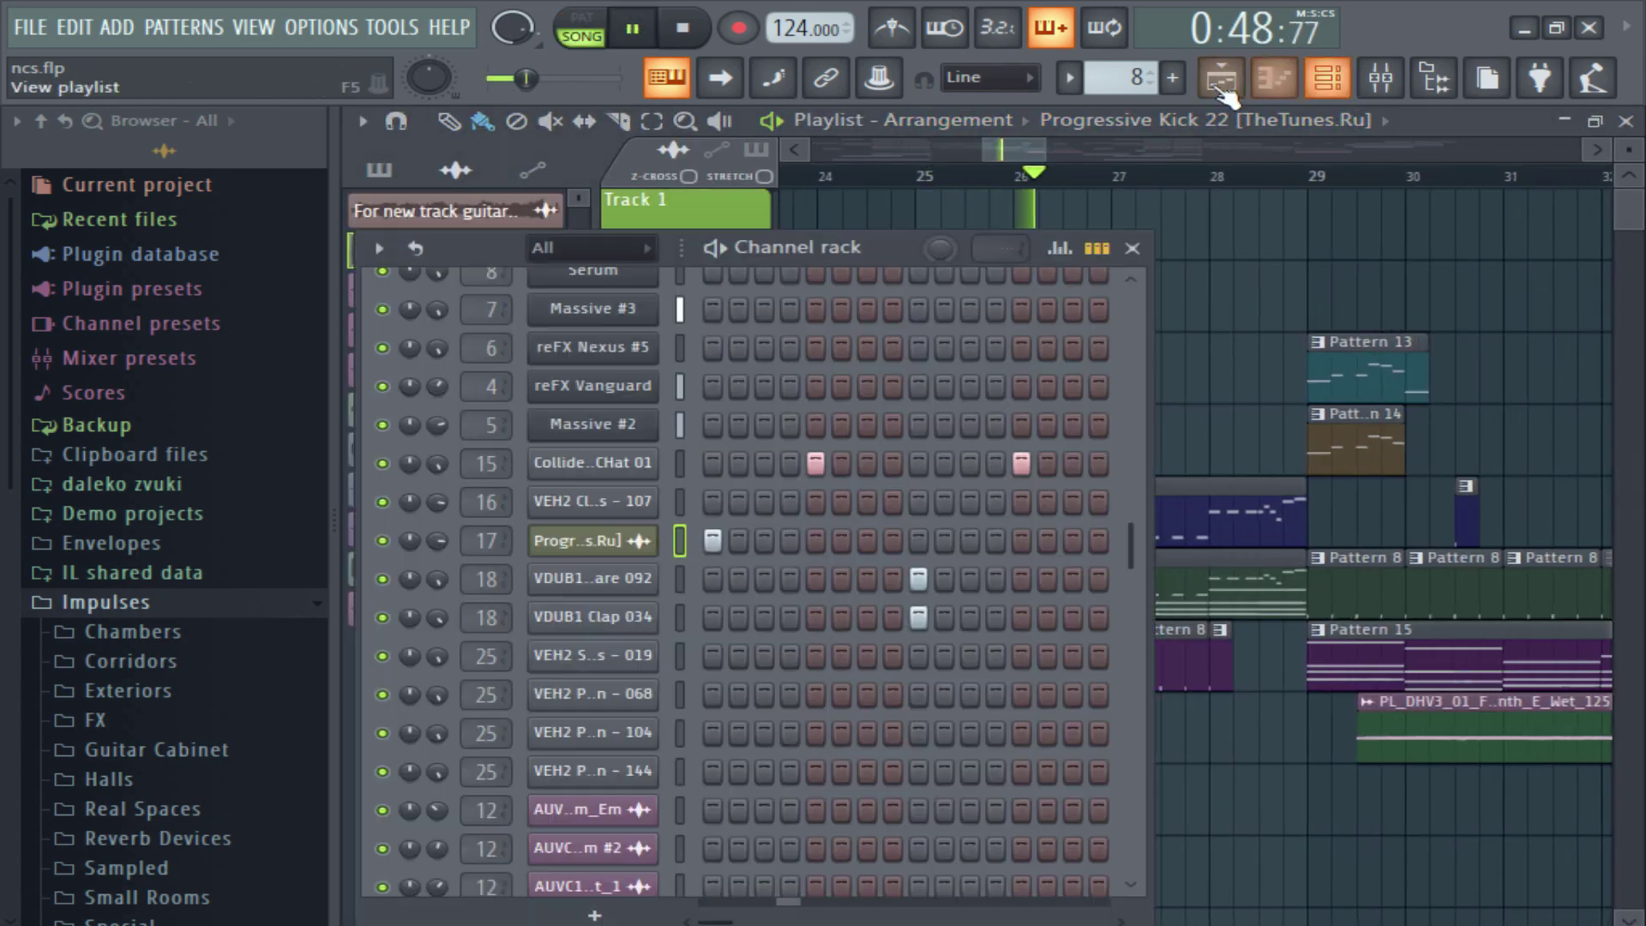
pyautogui.scroll(-1, 1140, 76)
pyautogui.scroll(-3, 835, 502)
pyautogui.scroll(5, 885, 489)
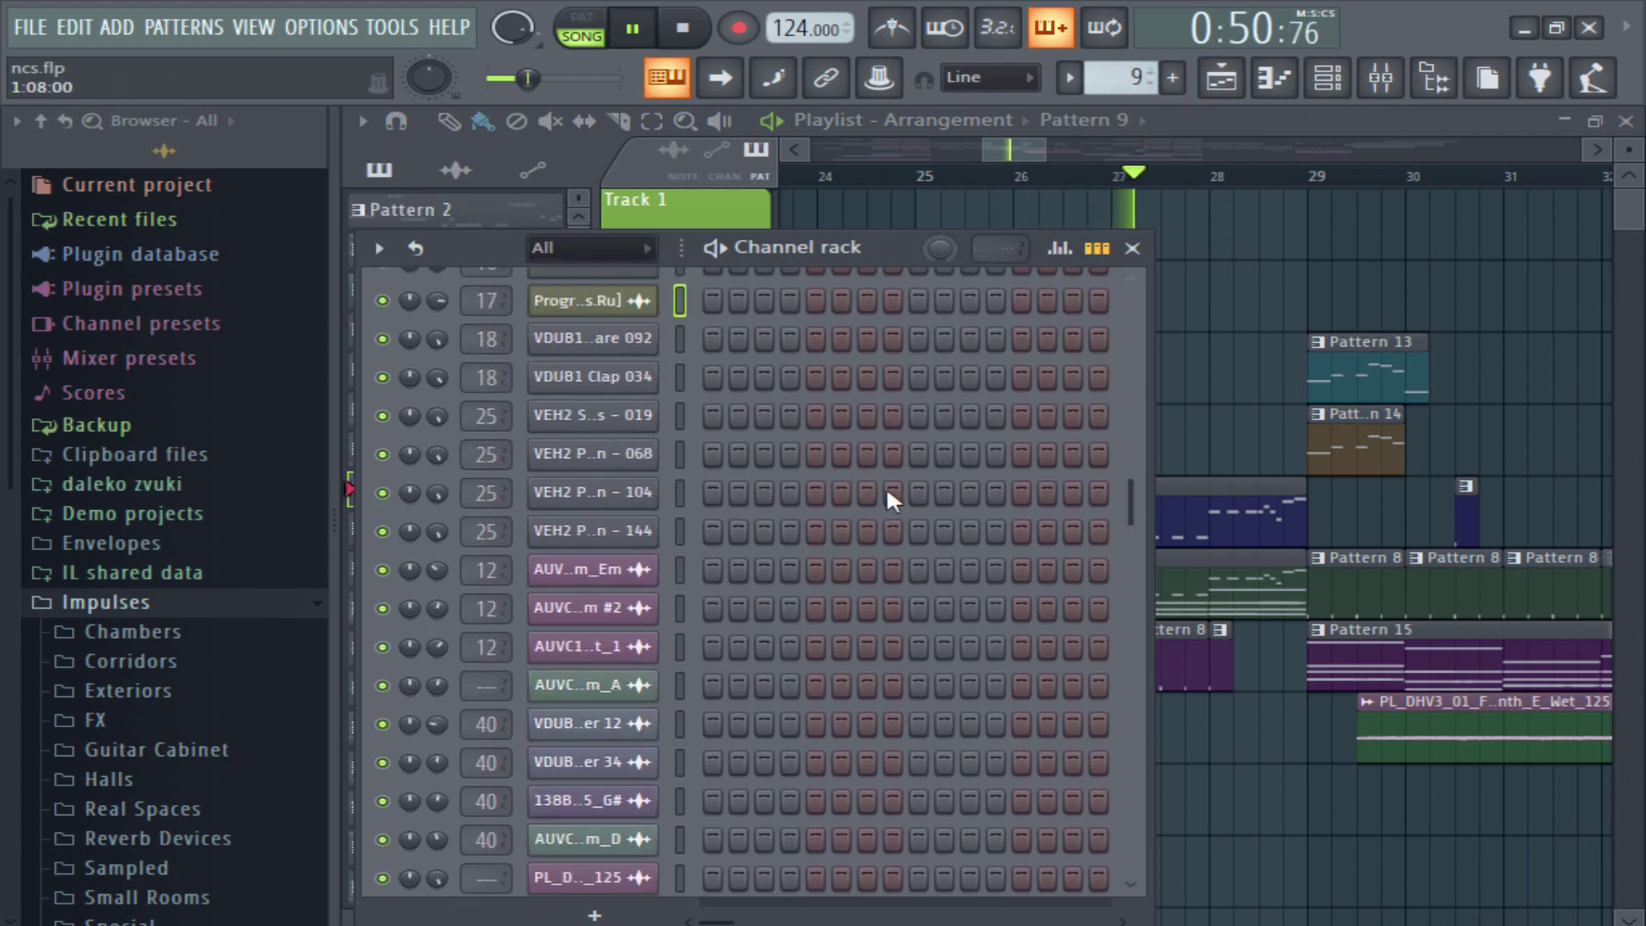
pyautogui.click(843, 388)
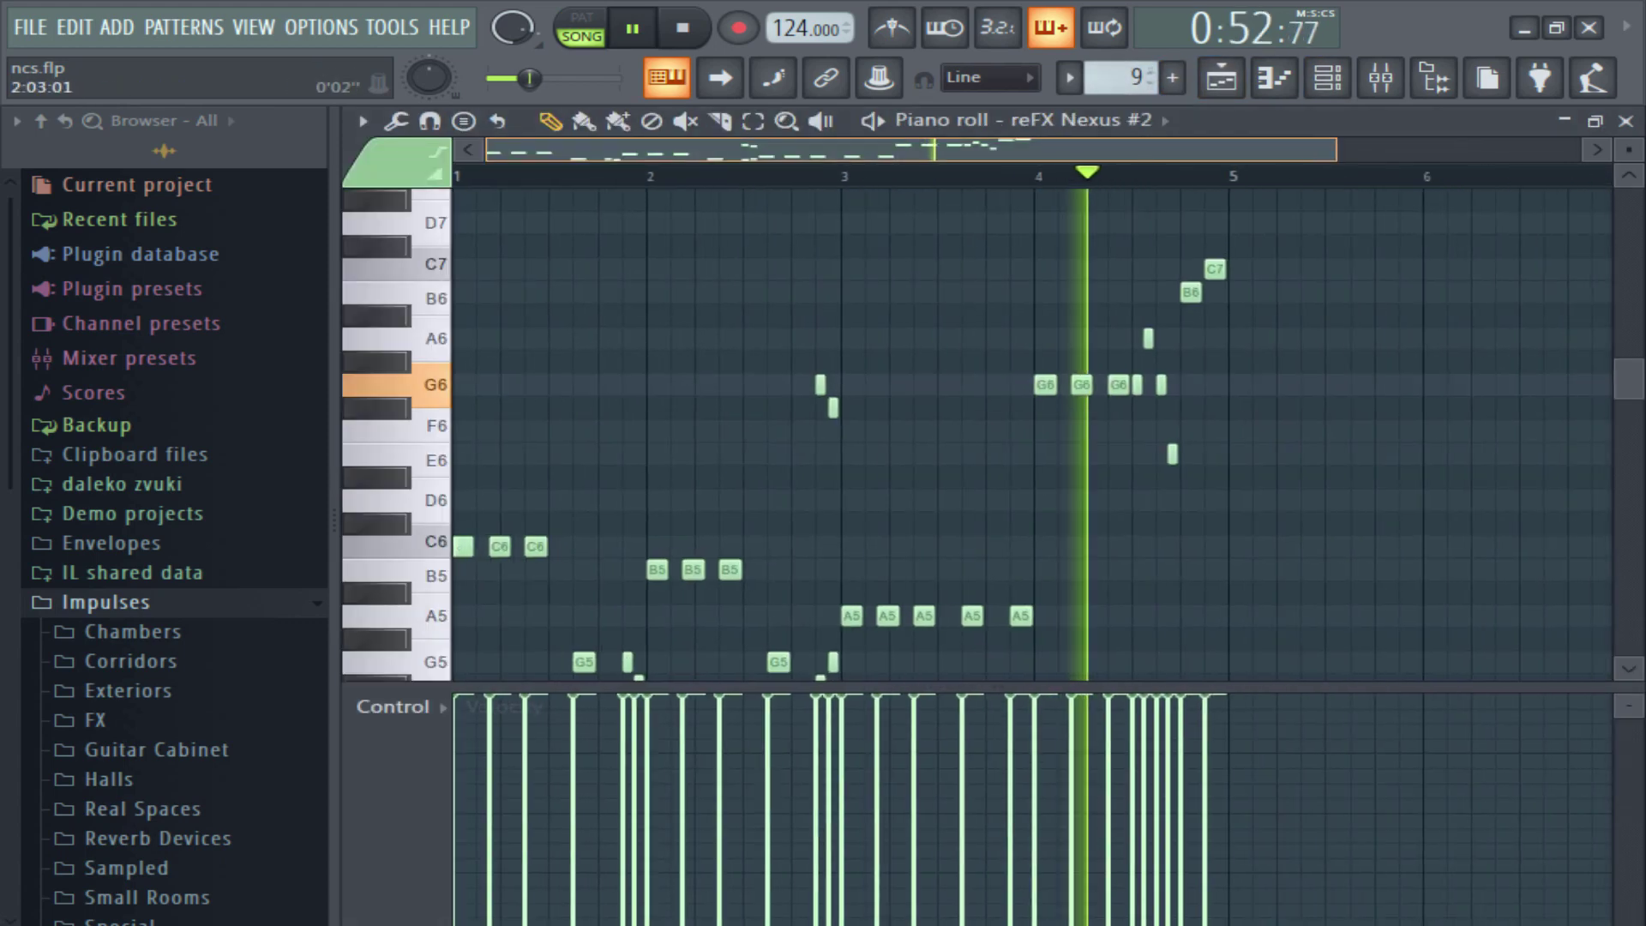
pyautogui.scroll(-3, 1140, 422)
pyautogui.click(1626, 121)
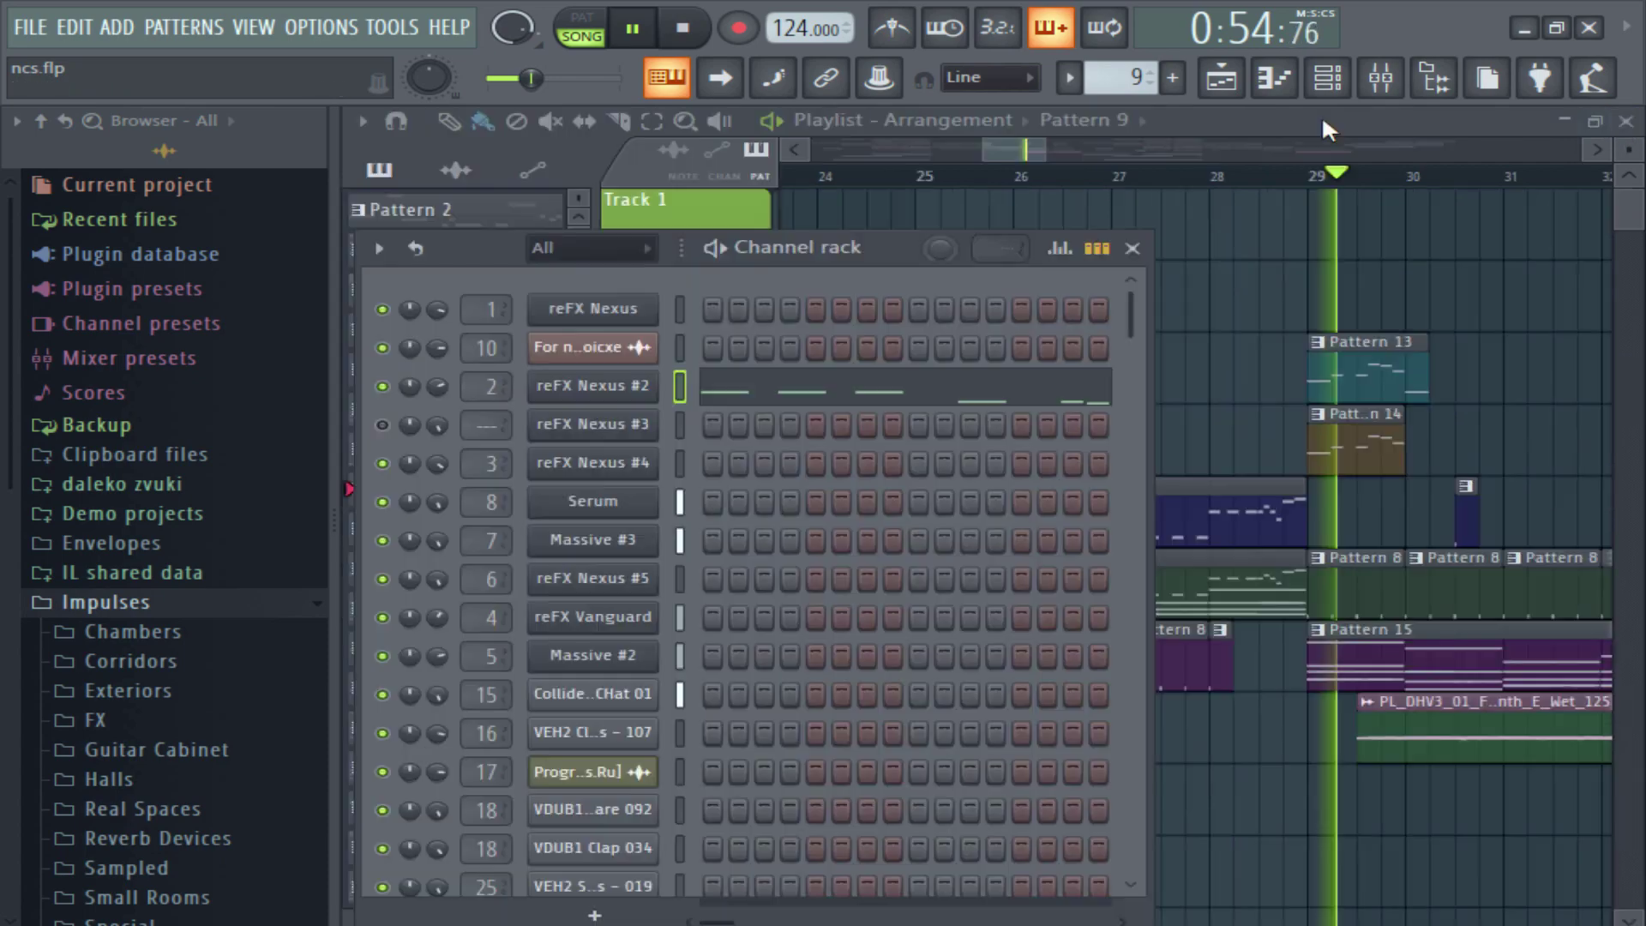
pyautogui.press('F6')
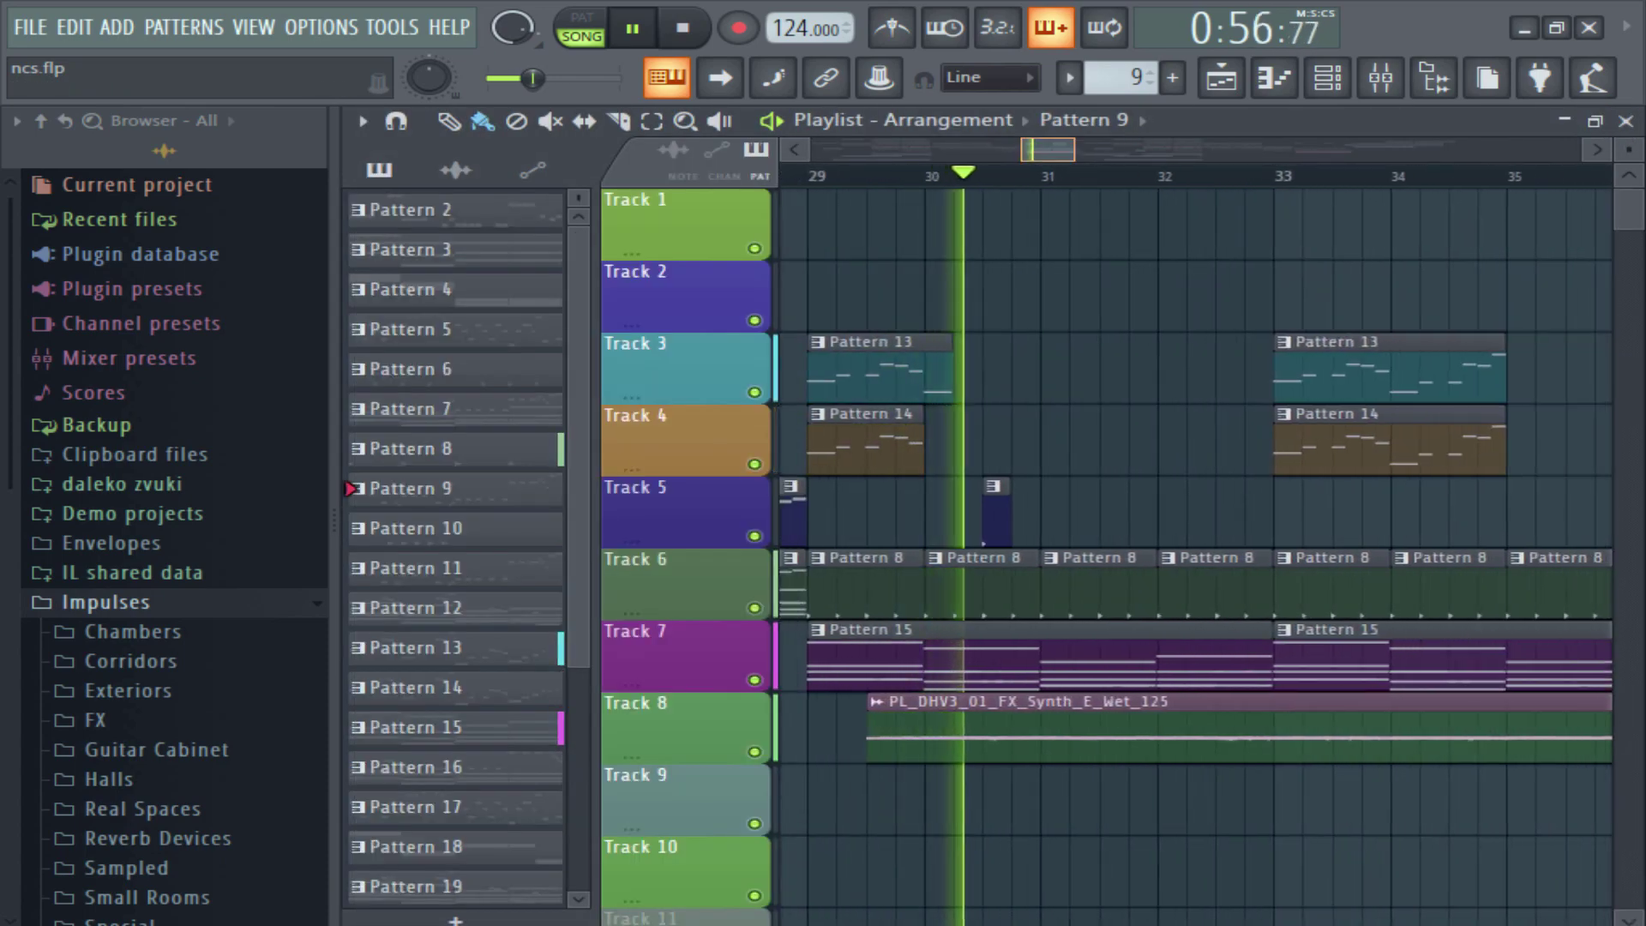
# Select Pattern 8 and listen to the PL_DHV3_01_FX_Synth_E_Wet_125 effect clip with Track 8 soloed.
pyautogui.click(908, 518)
pyautogui.scroll(1, 907, 518)
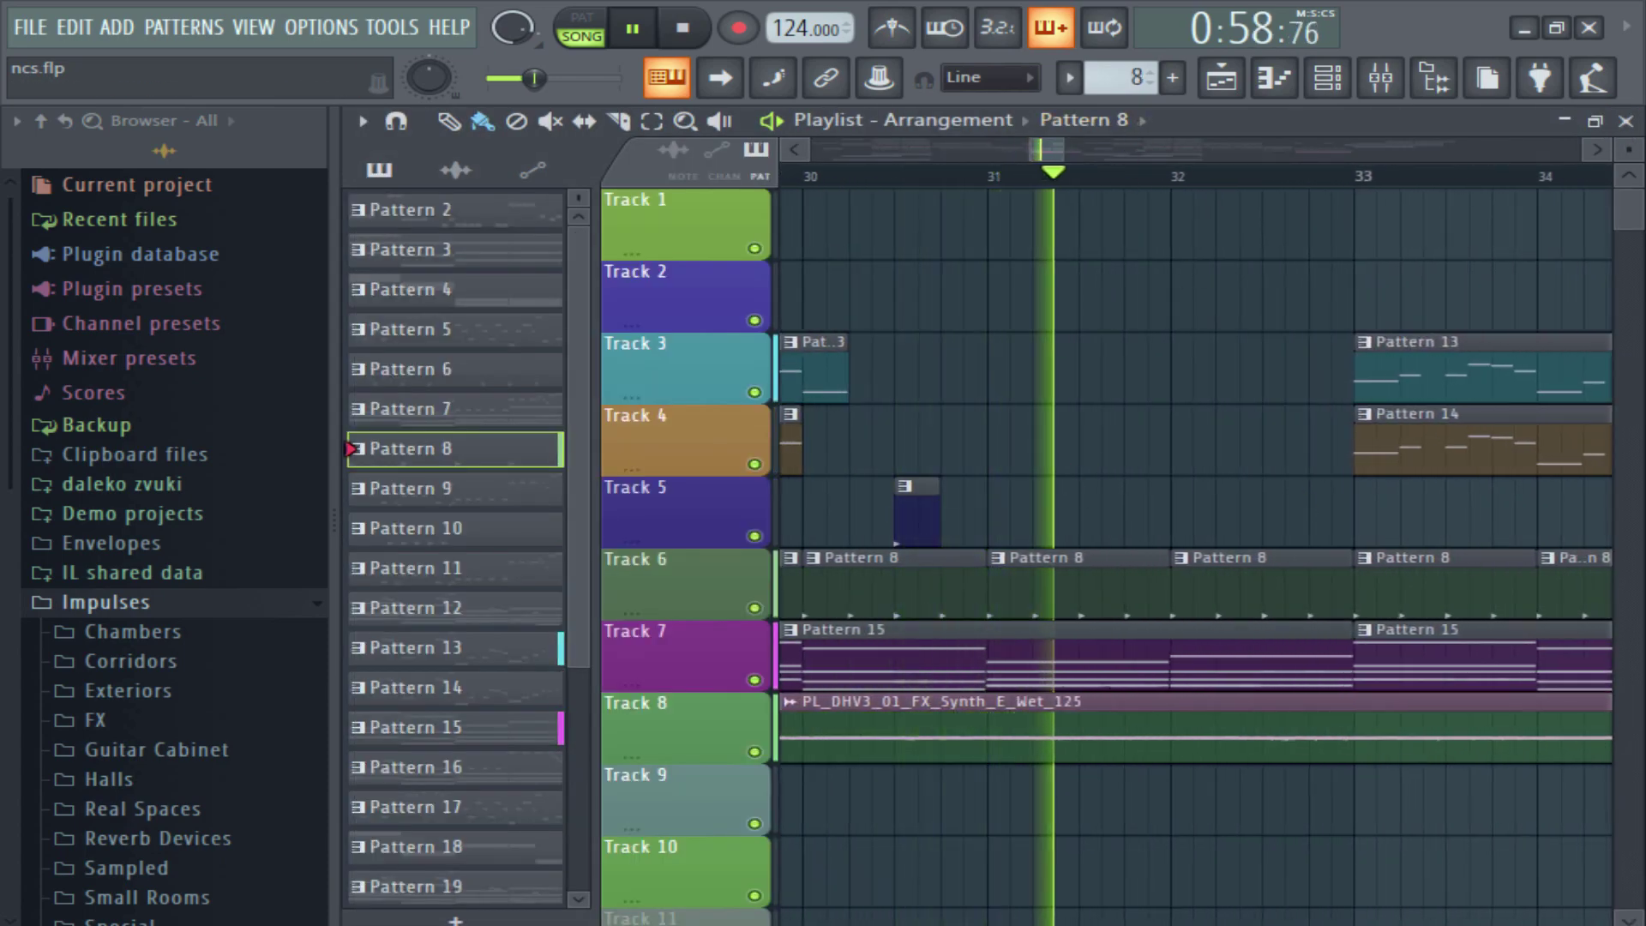
pyautogui.scroll(-2, 1102, 544)
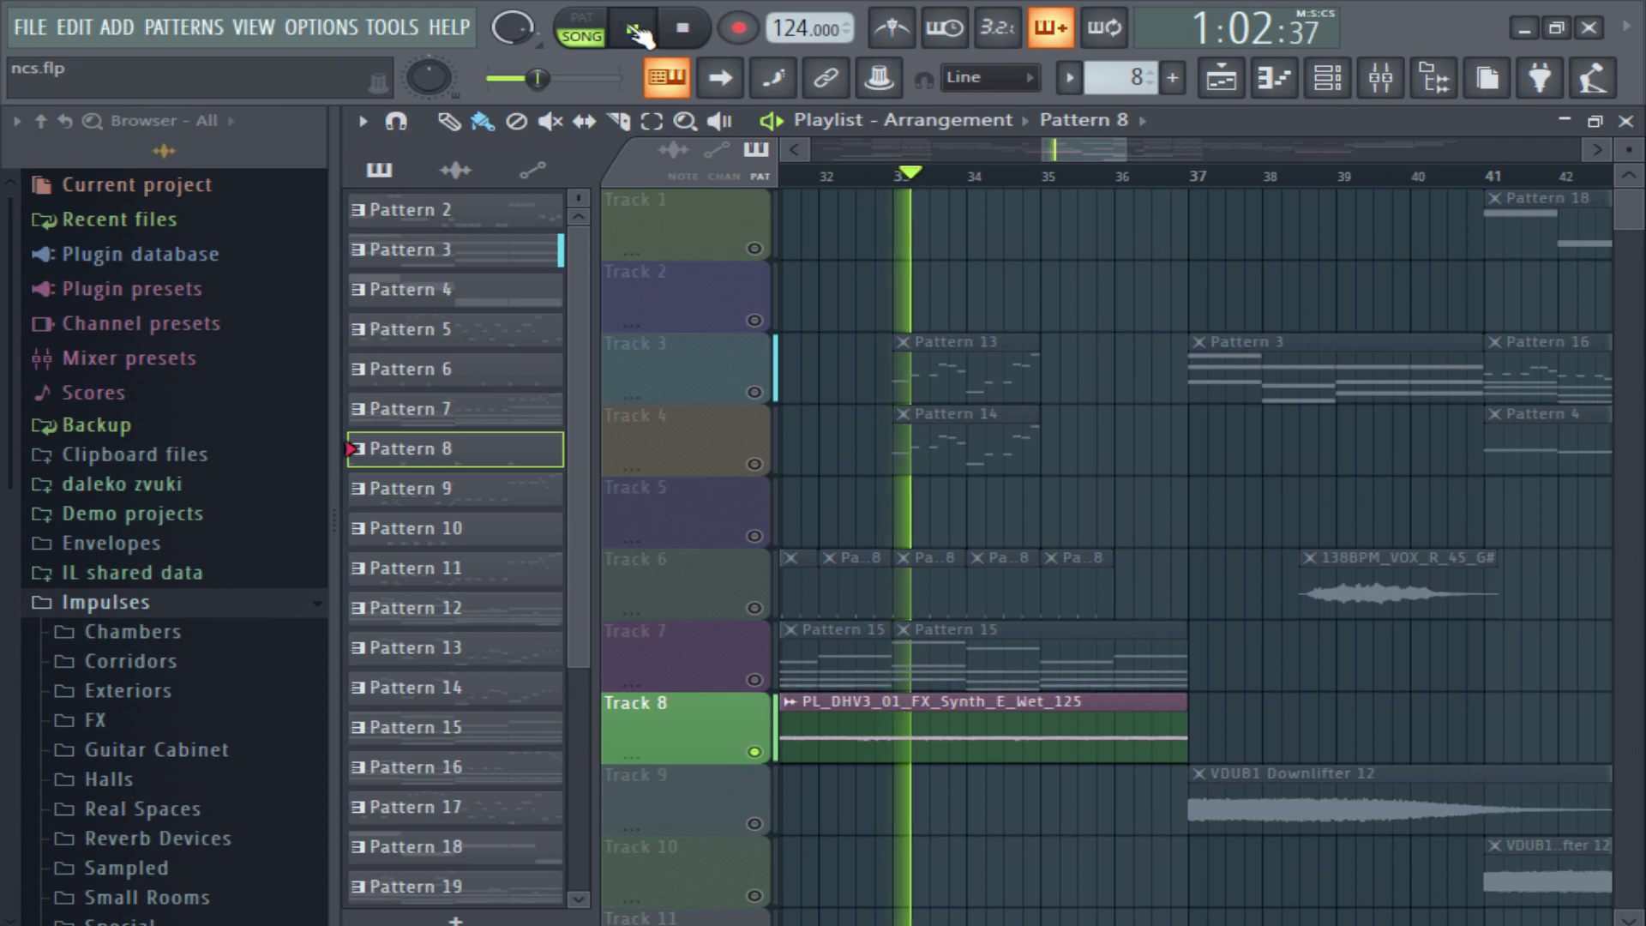
pyautogui.click(635, 31)
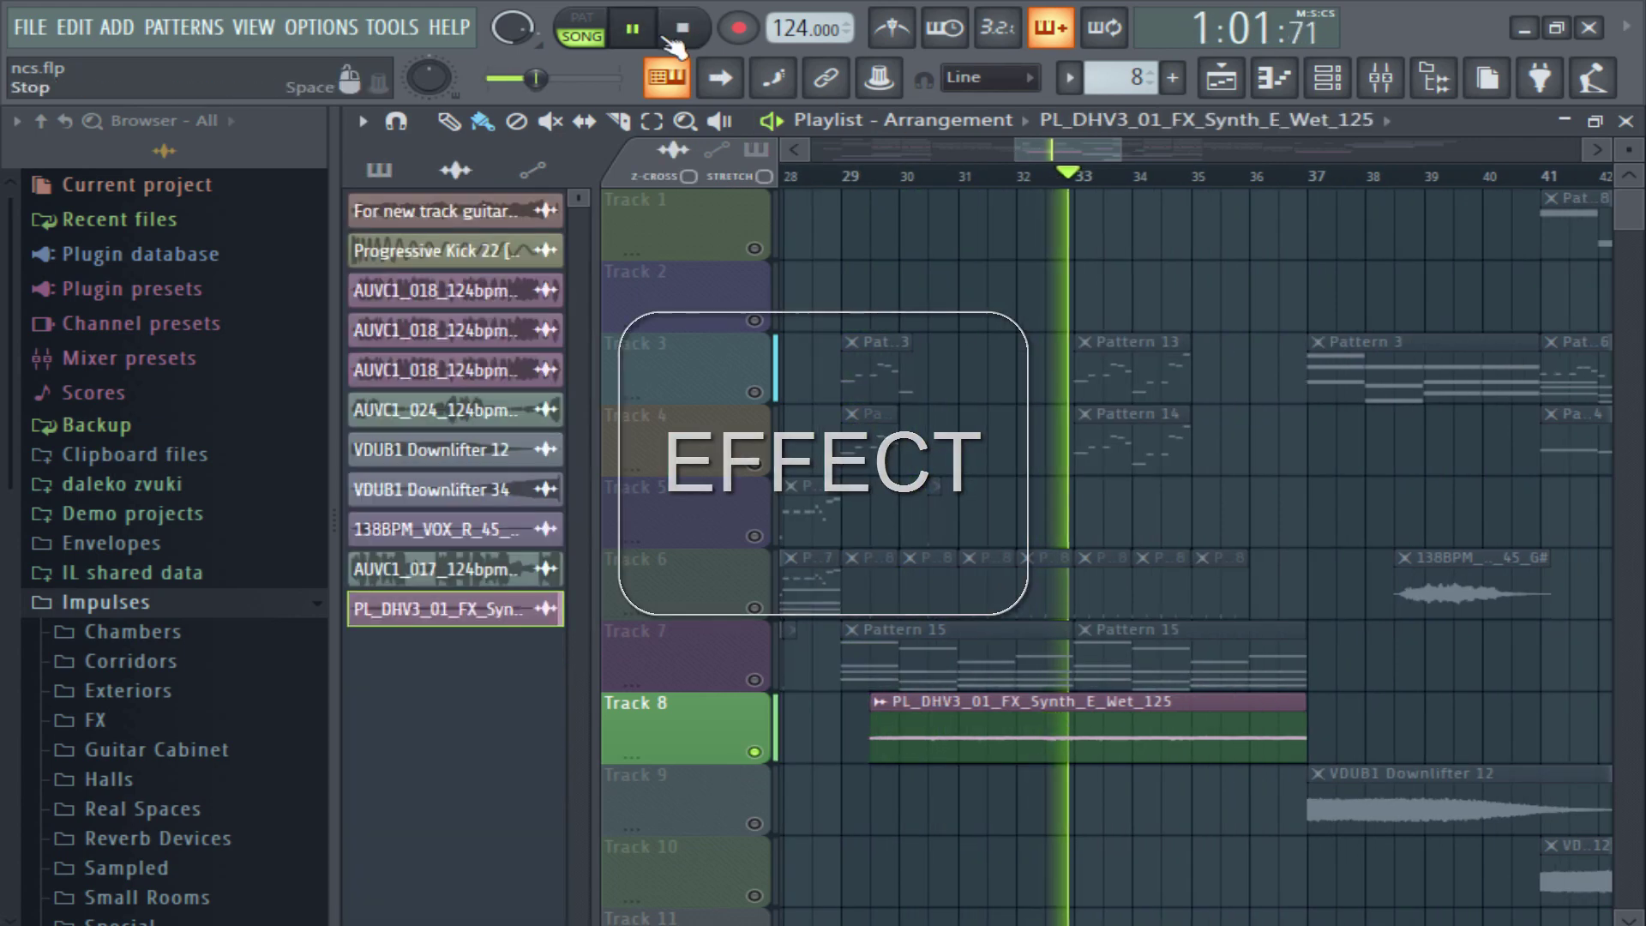
pyautogui.click(679, 34)
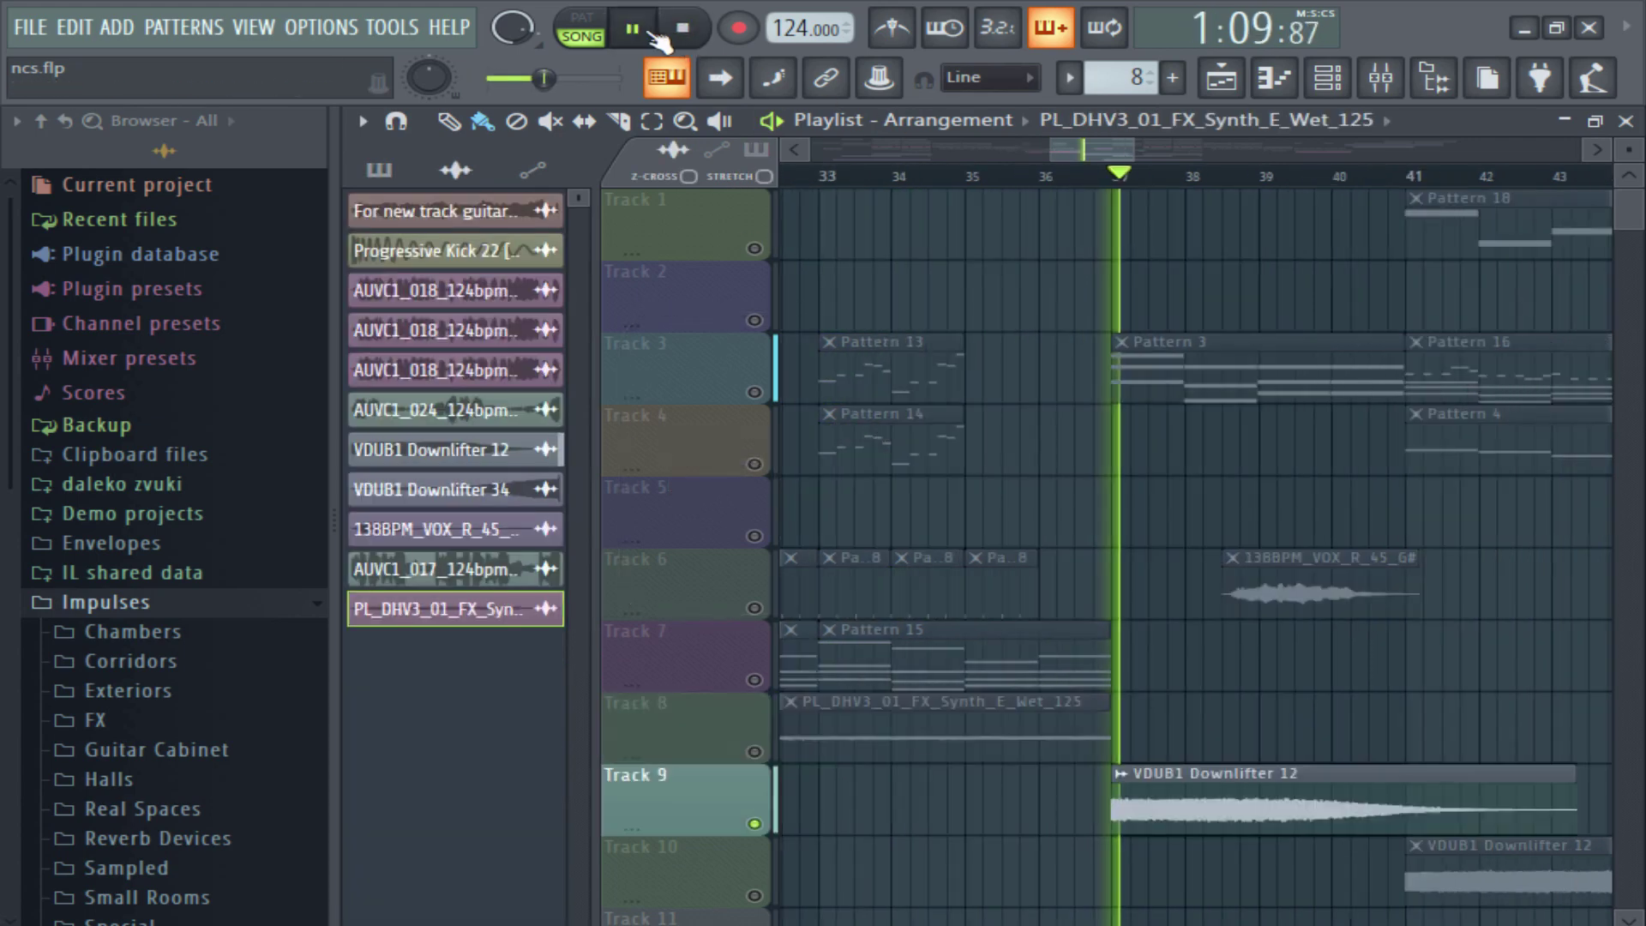
# Inspect the VDUB1 Downlifter 12 sample and the FabFilter Pro-Q on its mixer track, Insert 40, and stop playback.
pyautogui.doubleClick(1256, 791)
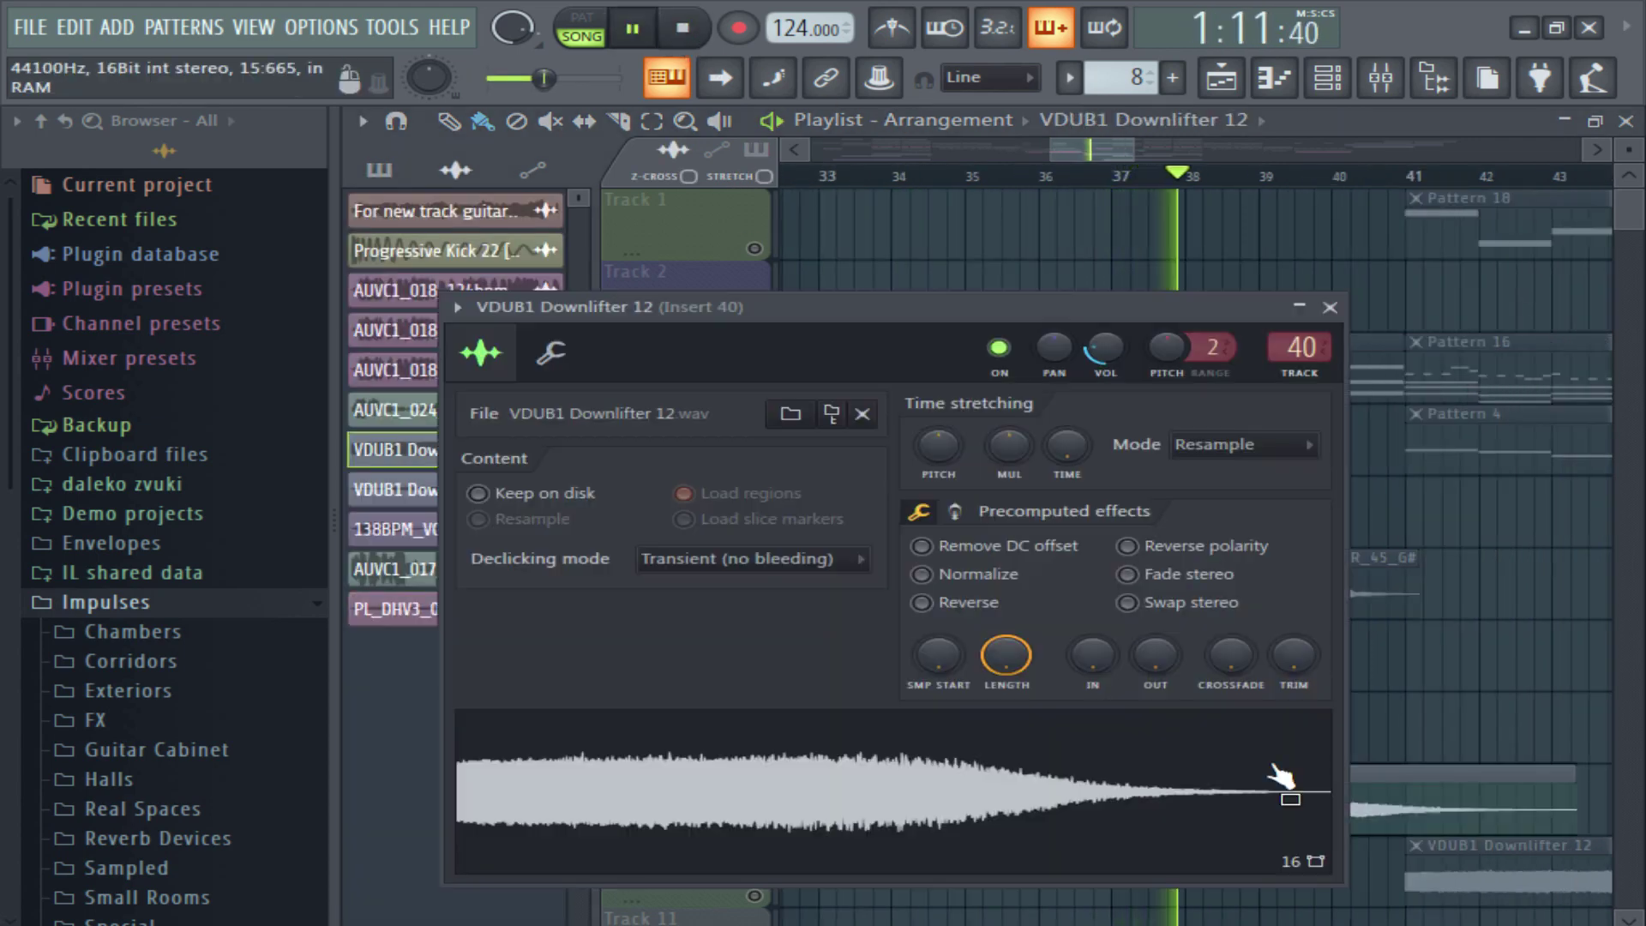
pyautogui.click(1341, 307)
pyautogui.click(1380, 79)
pyautogui.click(1437, 211)
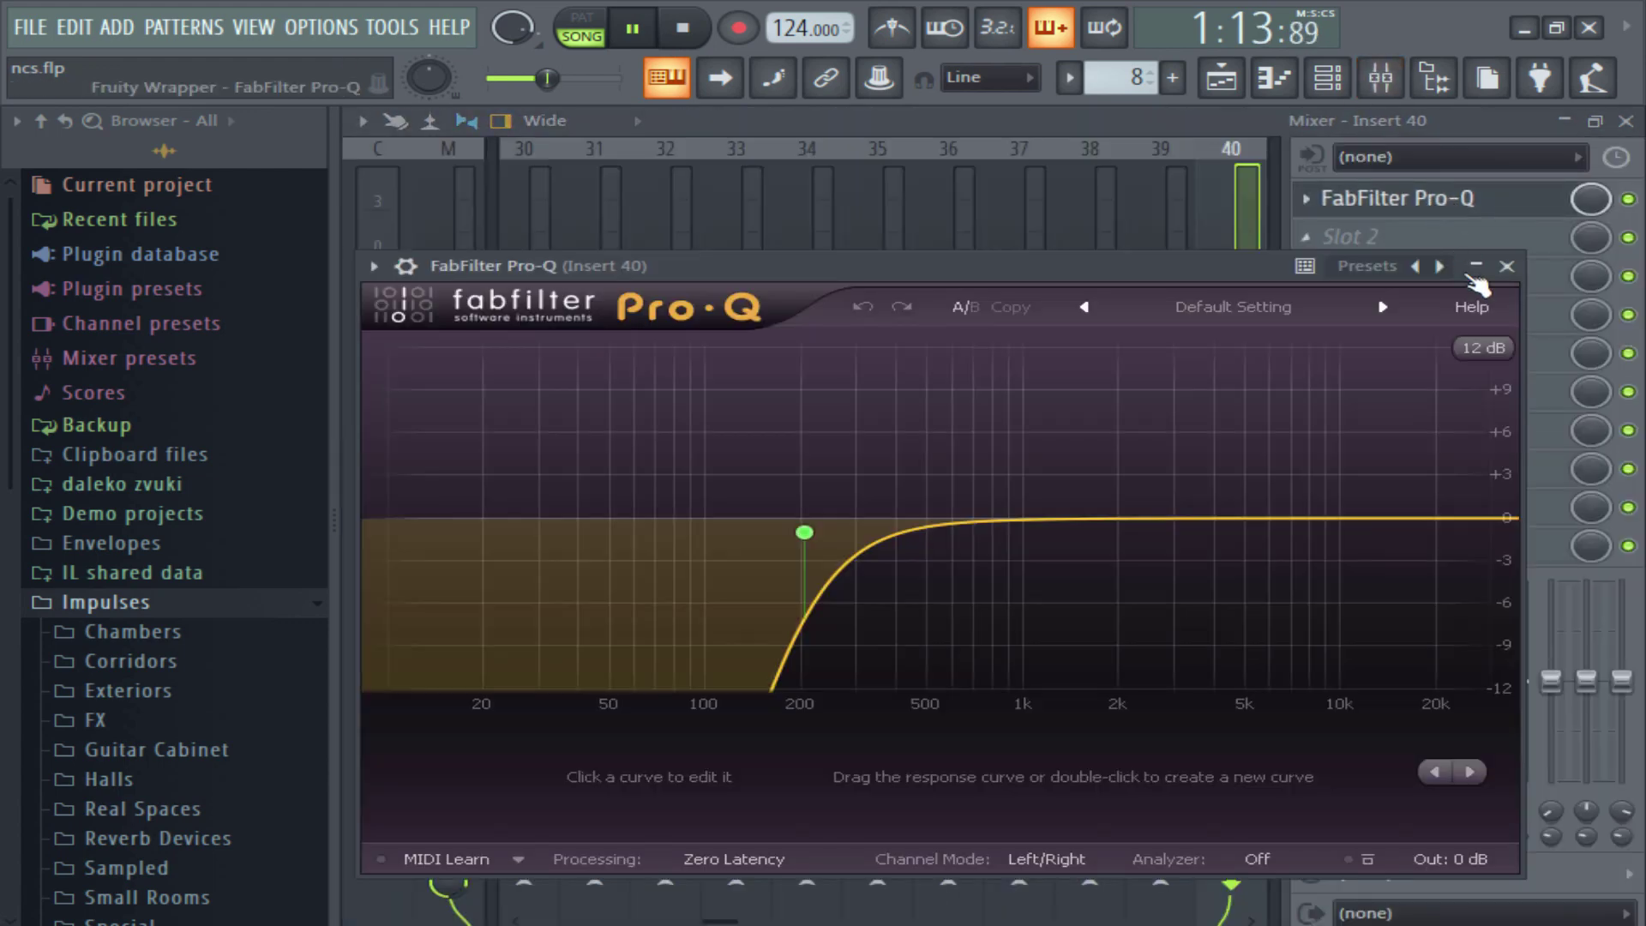
pyautogui.click(1507, 266)
pyautogui.press('F5')
pyautogui.press('space')
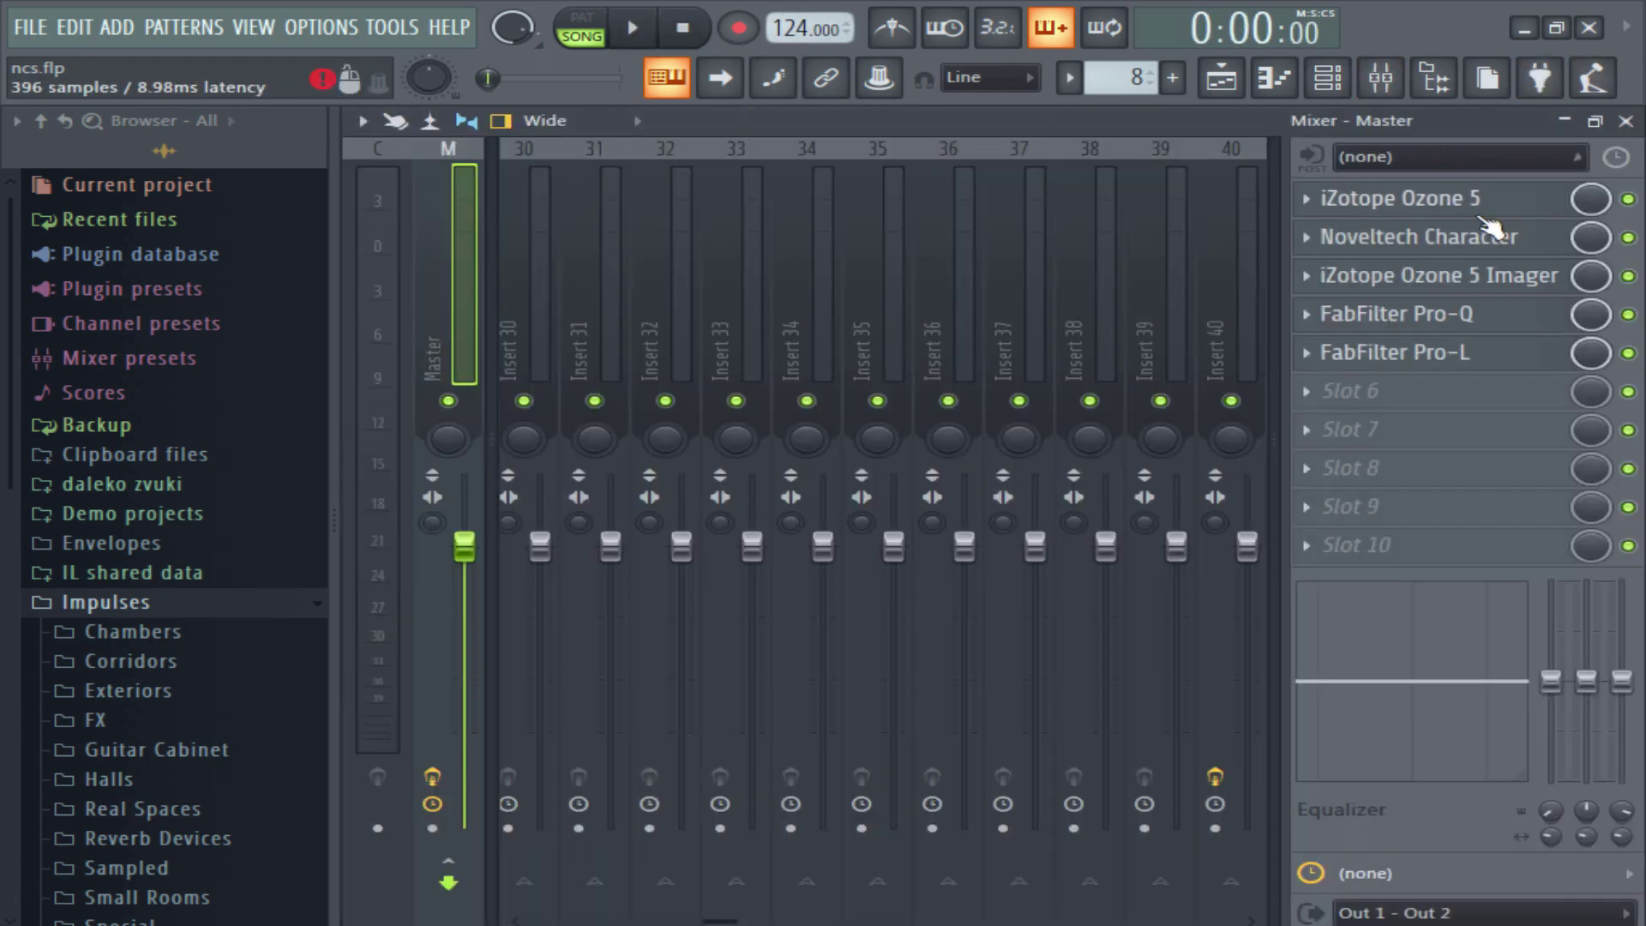
# Play the song while viewing the Master track's levels and effects chain in the mixer, and stop playback.
pyautogui.press('F7')
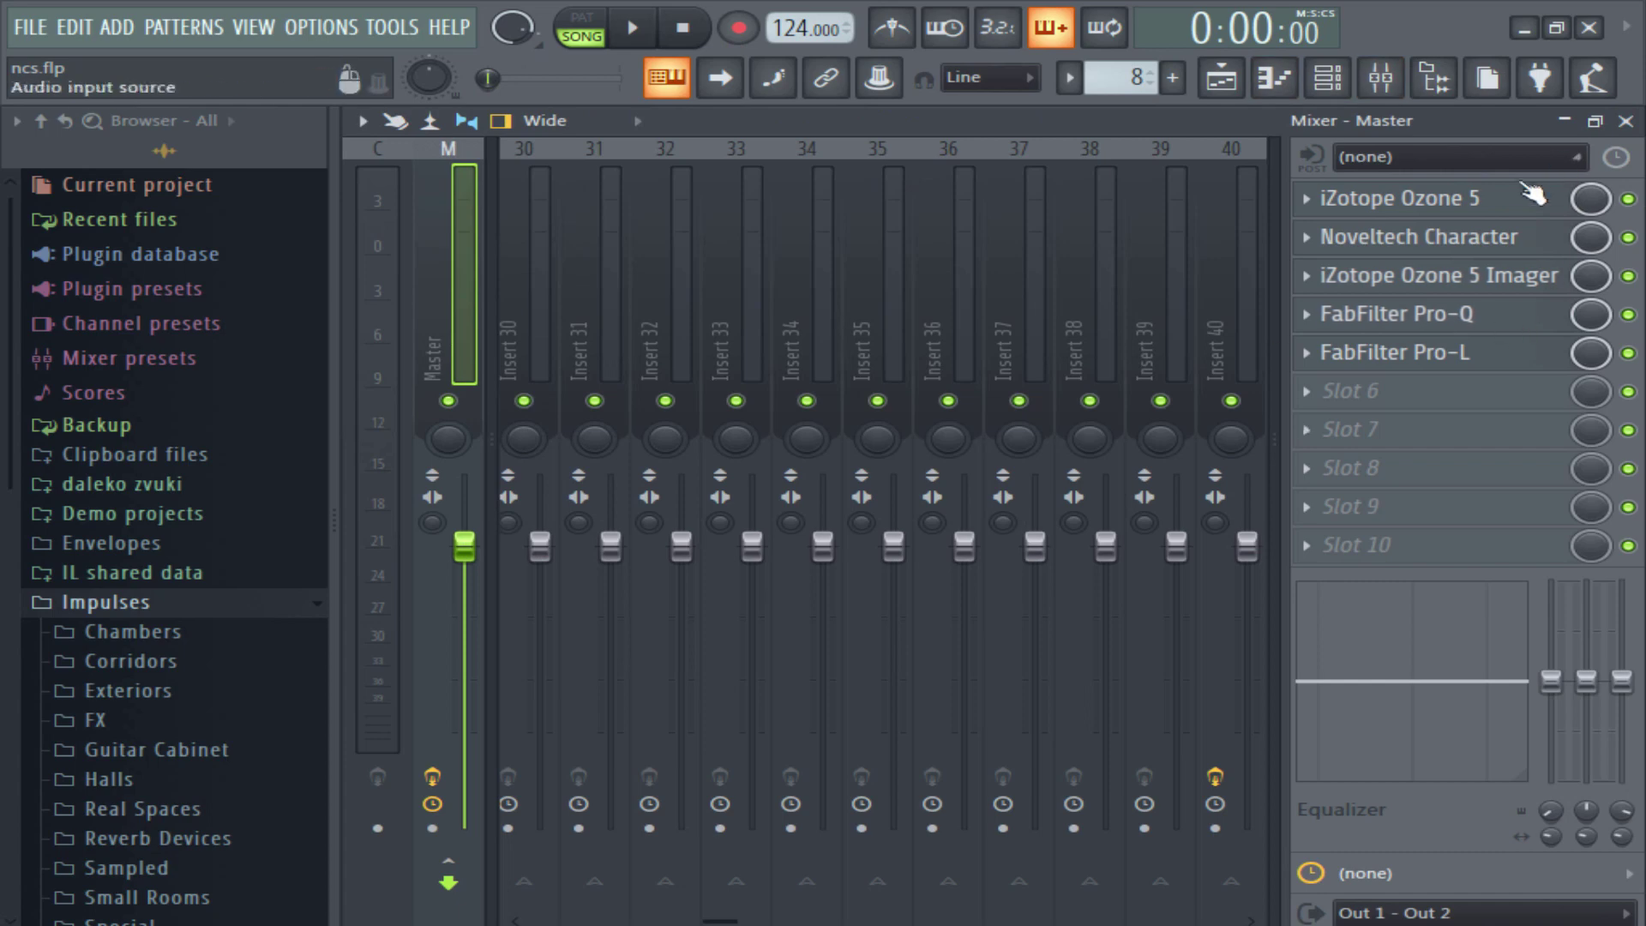
pyautogui.click(1627, 121)
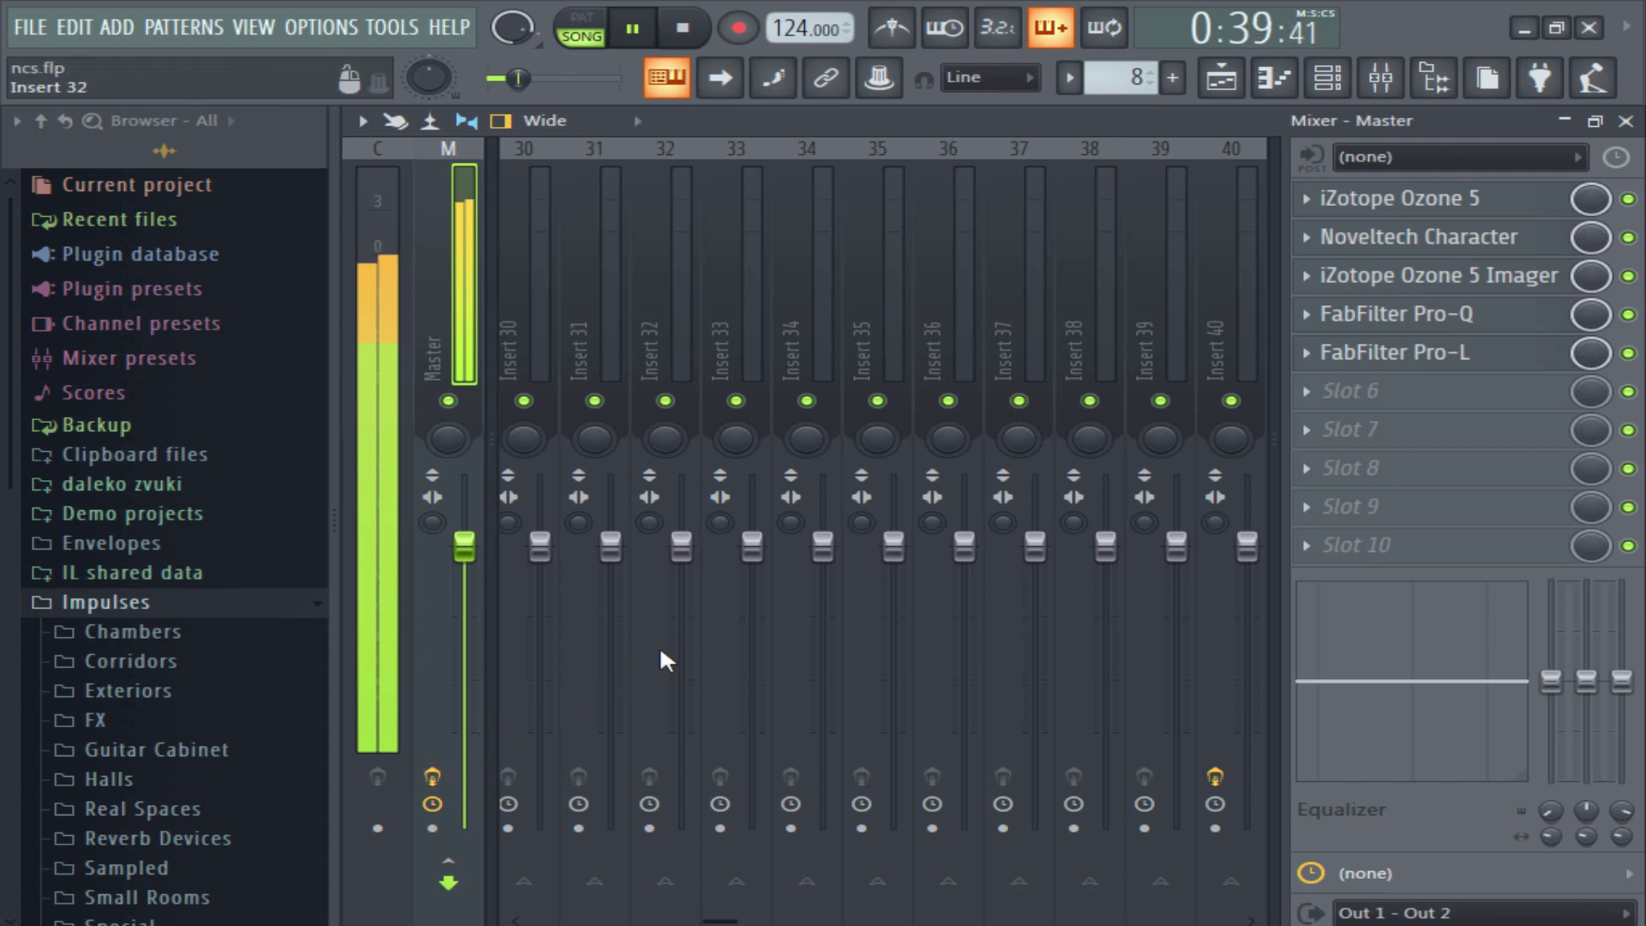
pyautogui.click(689, 32)
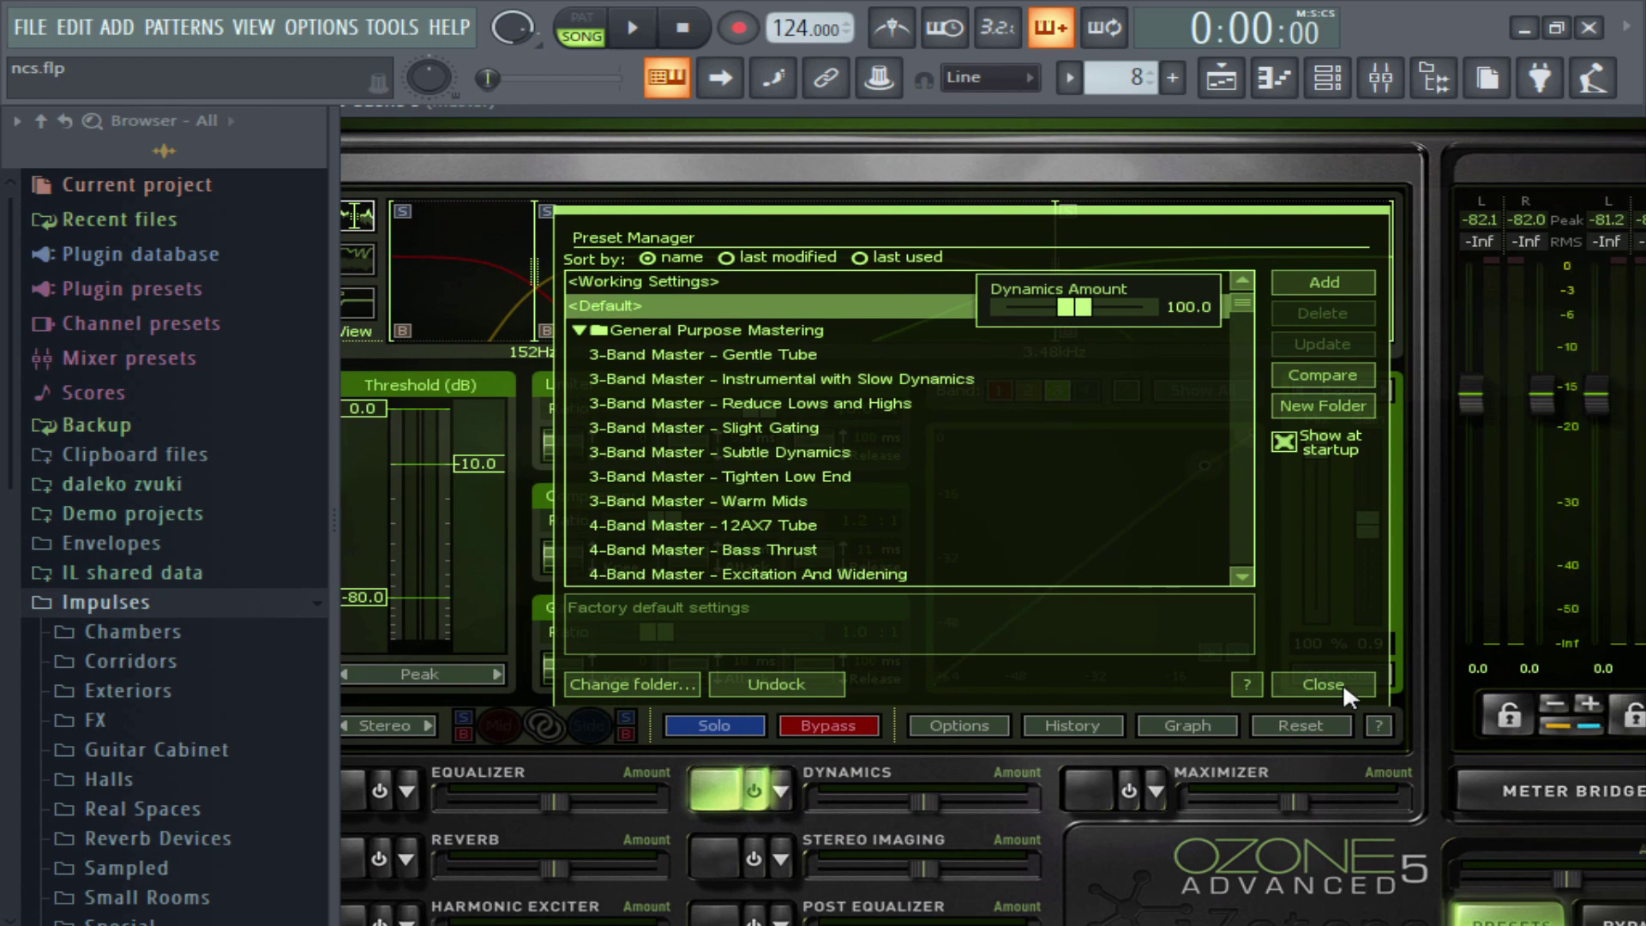
# Dismiss the Preset Manager in the Master's iZotope Ozone 5 and look through dynamics bands 2 and 3.
pyautogui.click(1343, 682)
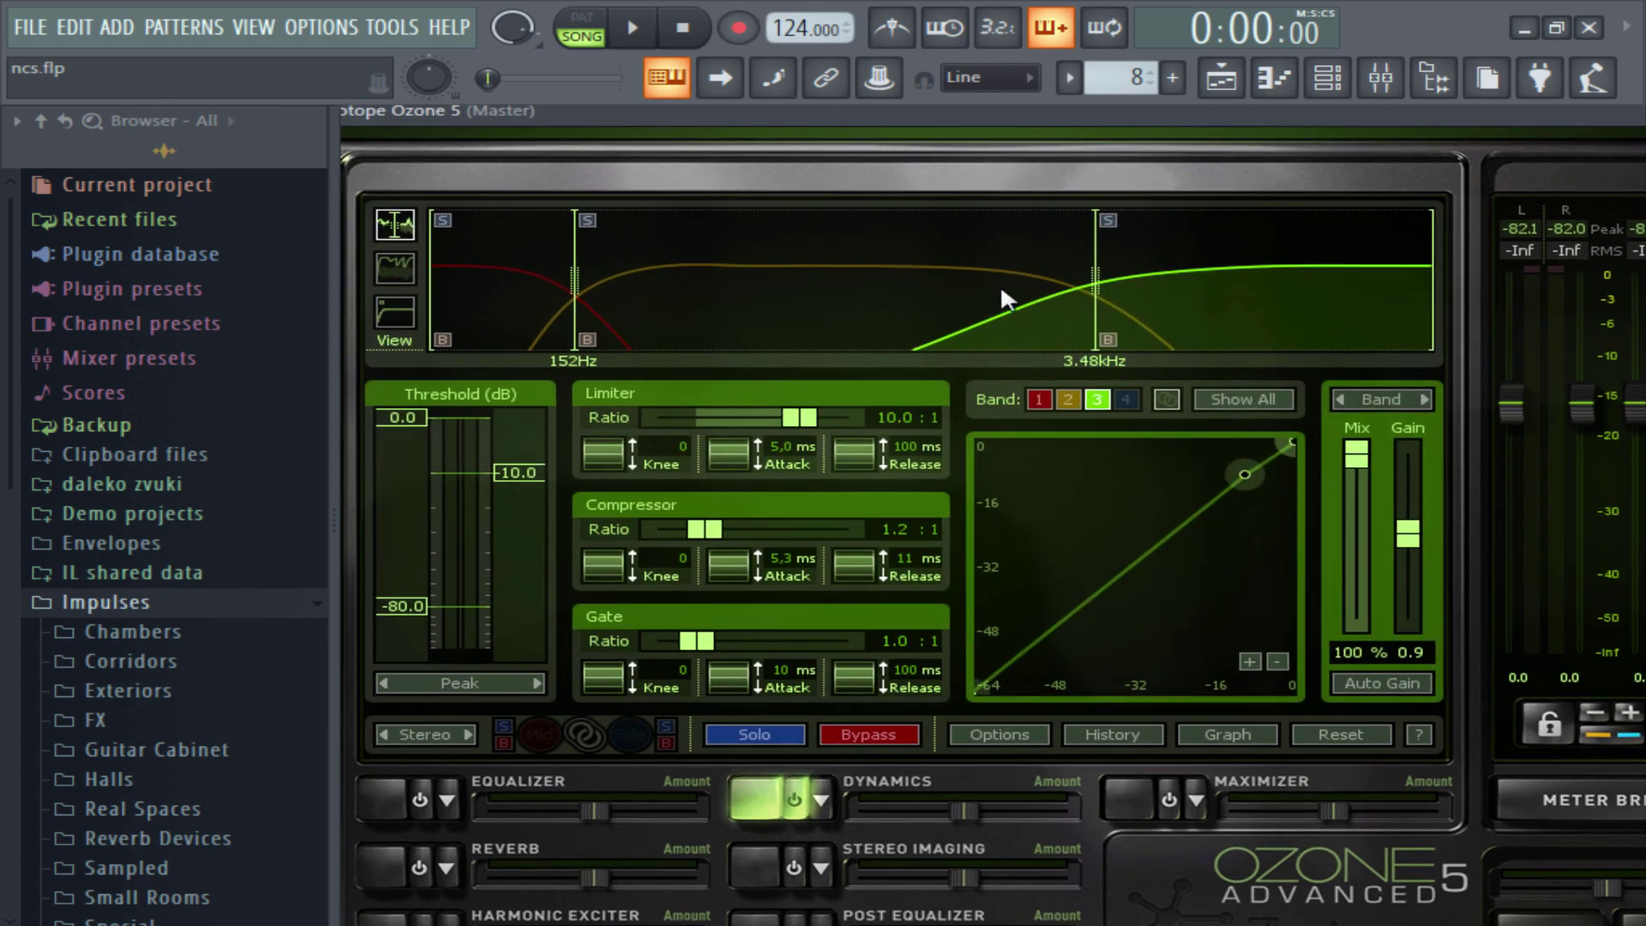
pyautogui.click(883, 270)
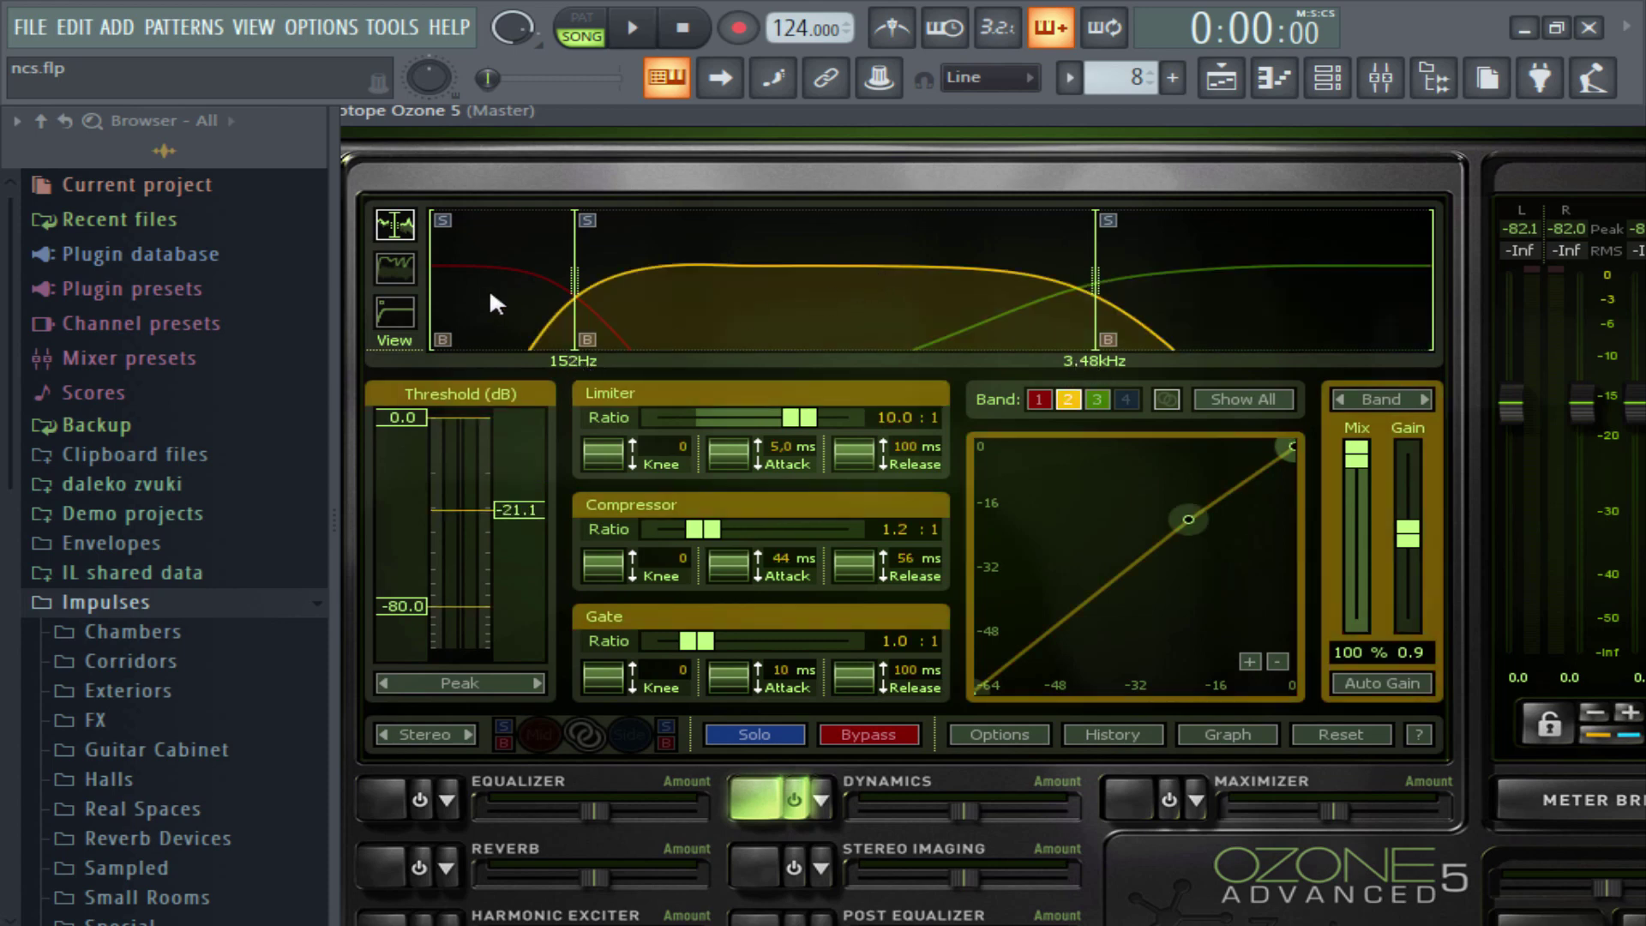
pyautogui.click(1097, 399)
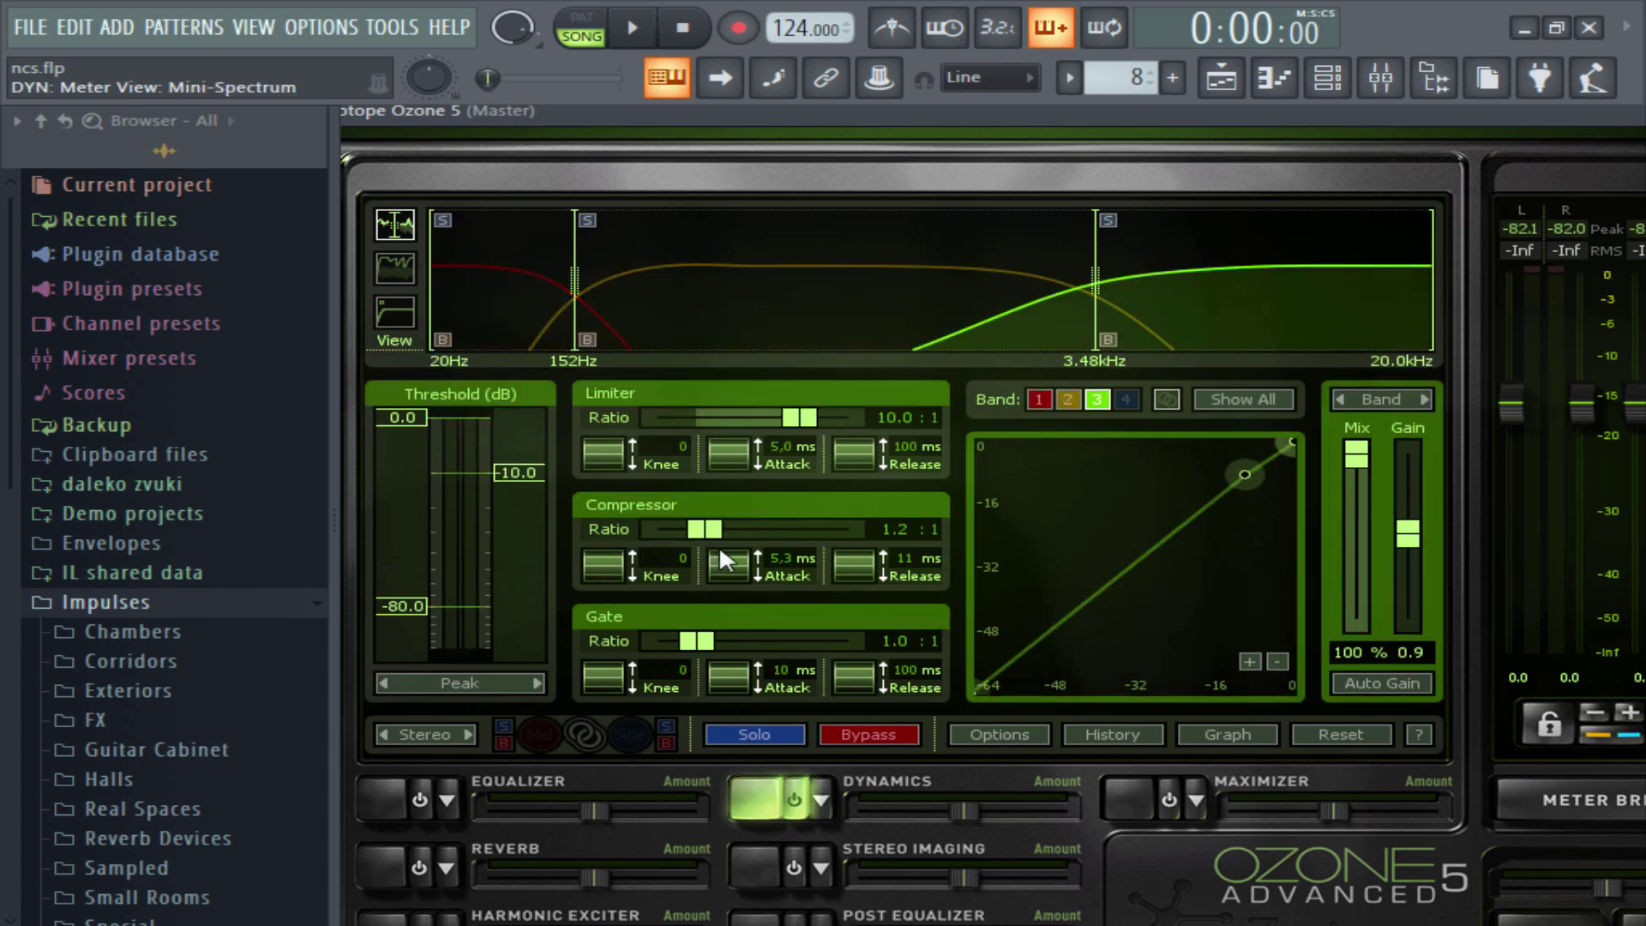
# Lower the dynamics Band 3 compressor threshold to -22.5 dB in Ozone 5 while playing the soloed band.
pyautogui.moveTo(527, 475); pyautogui.dragTo(529, 492)
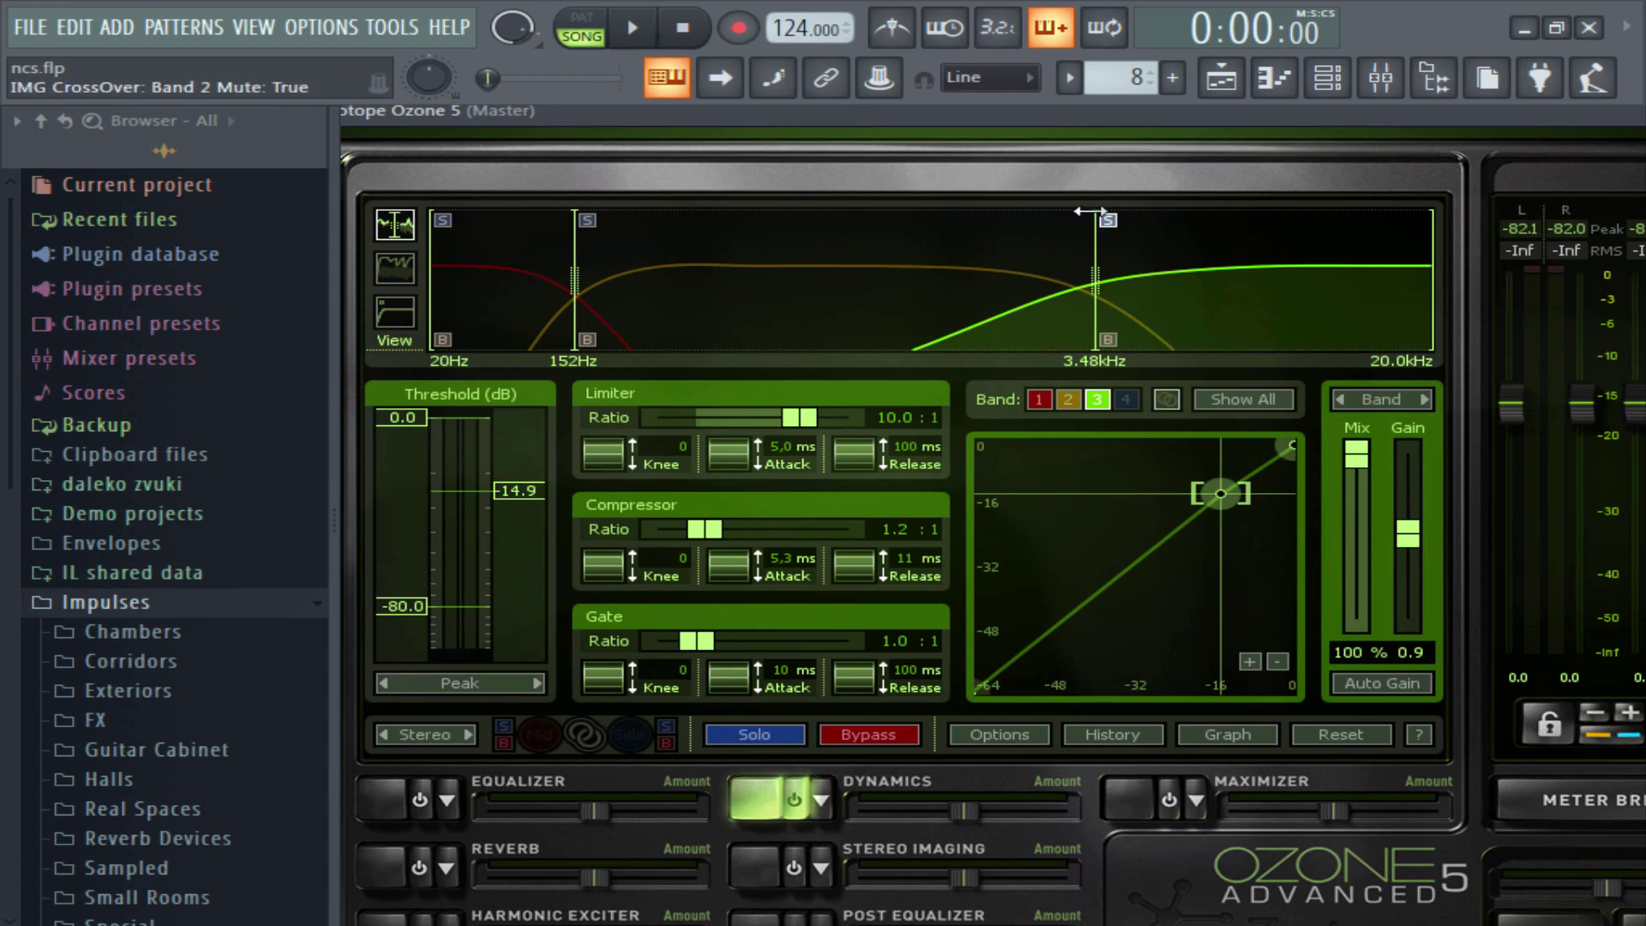
pyautogui.click(645, 29)
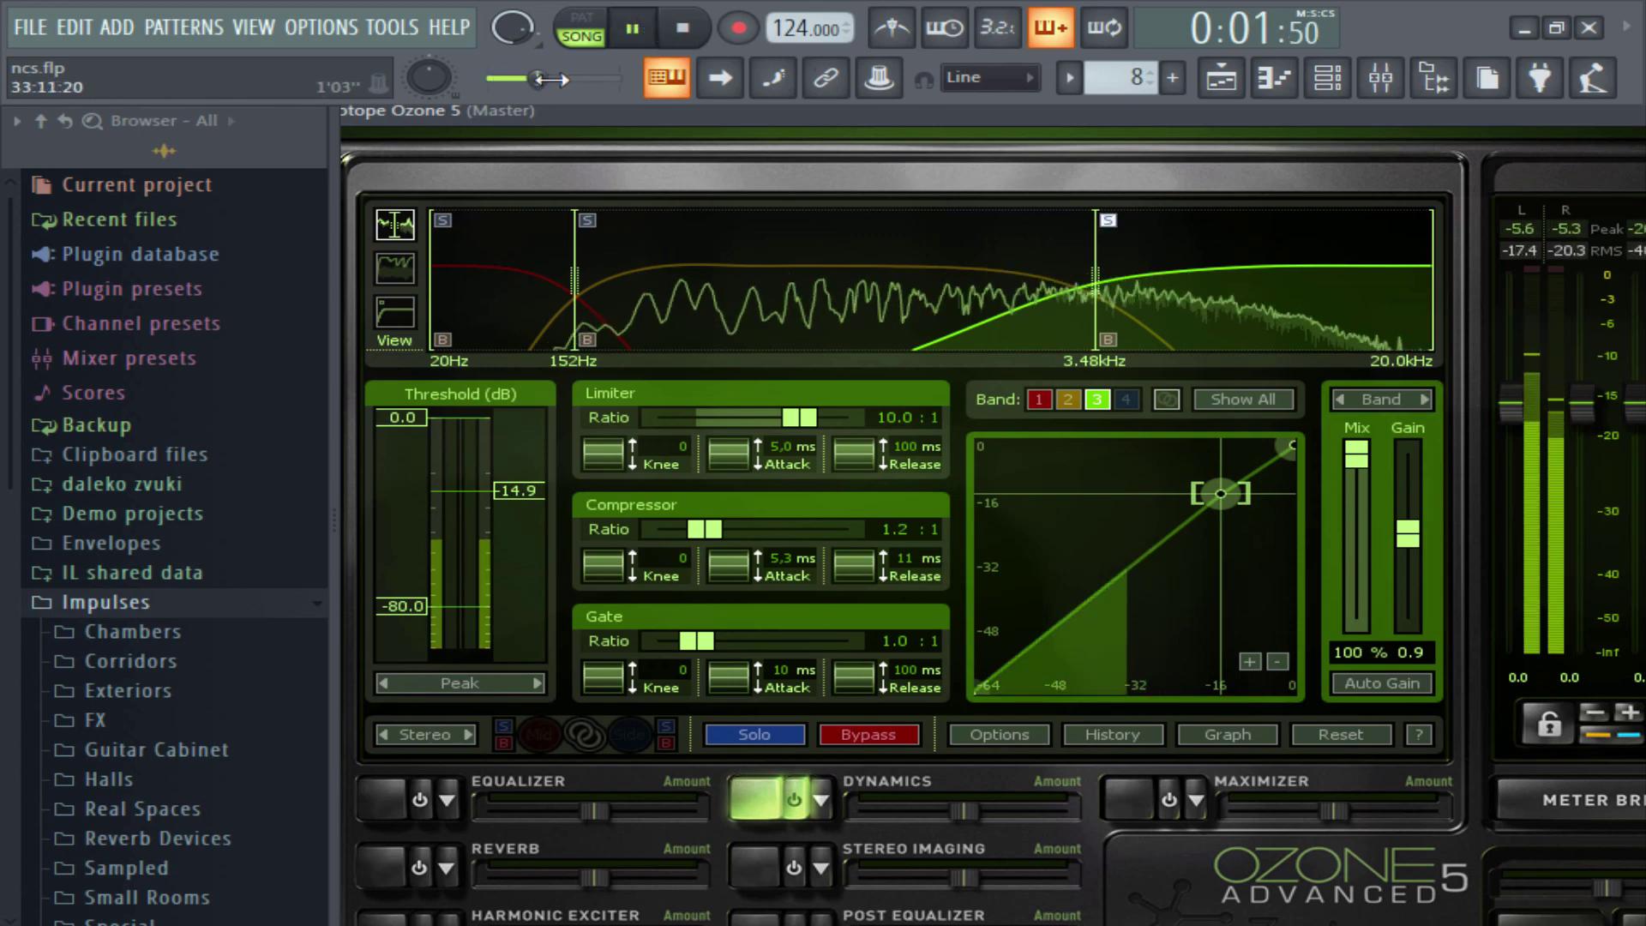
pyautogui.moveTo(488, 79); pyautogui.dragTo(525, 79)
pyautogui.moveTo(525, 492); pyautogui.dragTo(527, 511)
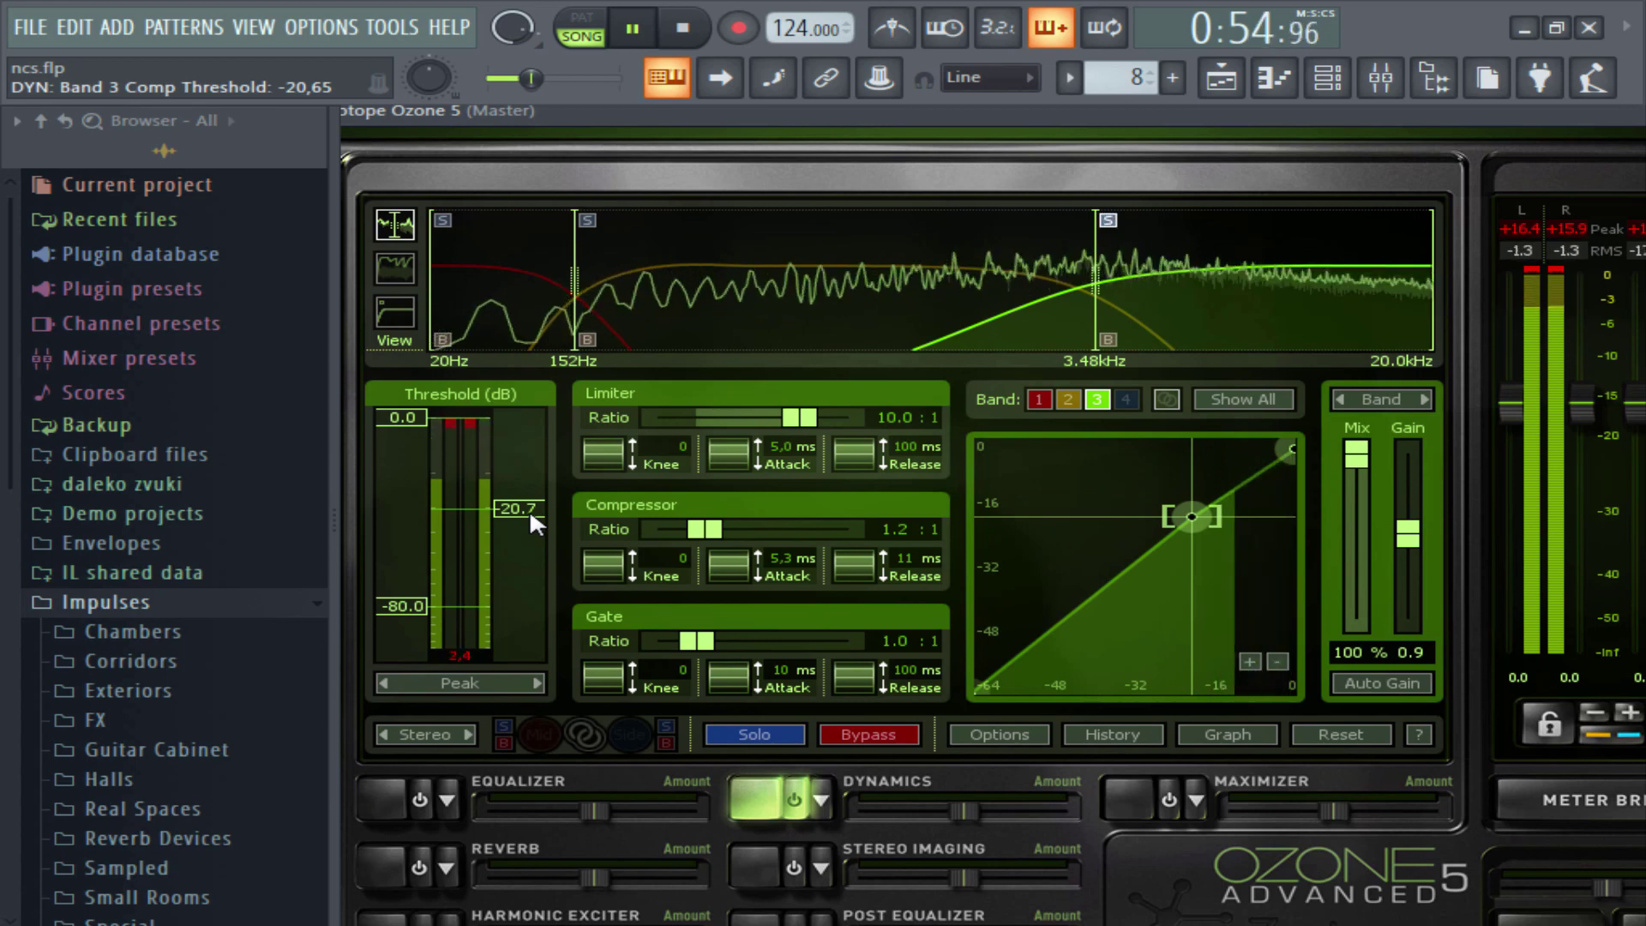
pyautogui.moveTo(528, 506); pyautogui.dragTo(529, 512)
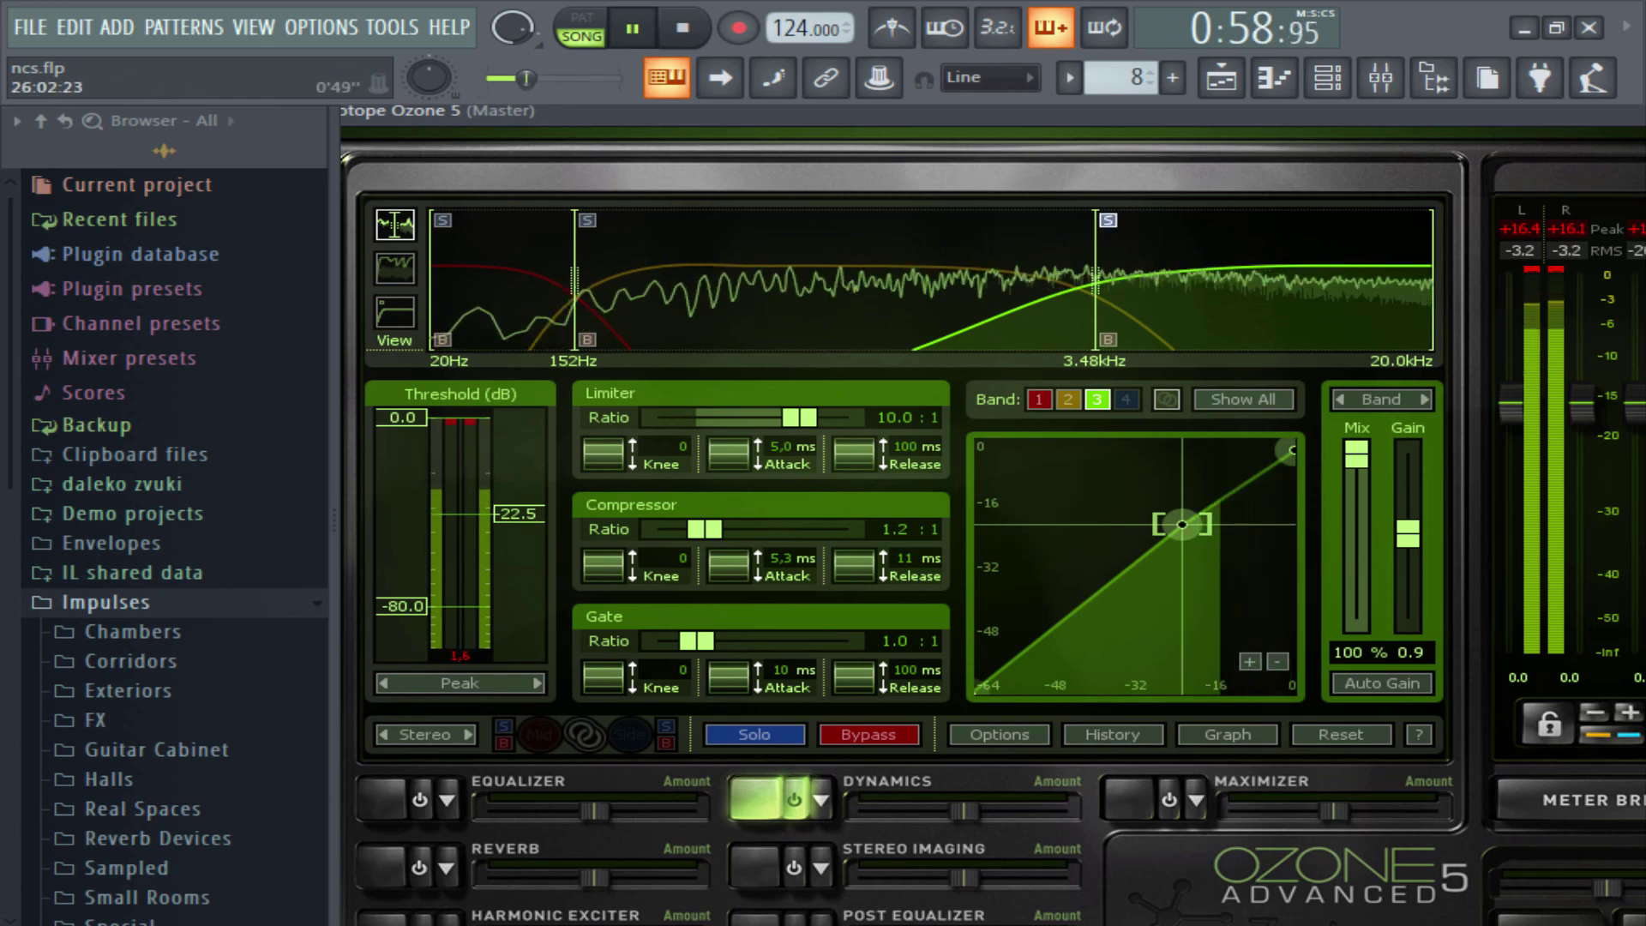
# Move playback back to an earlier point and toggle Band 3's bypass on and off to compare the compression.
pyautogui.moveTo(532, 78); pyautogui.dragTo(526, 78)
pyautogui.click(1108, 339)
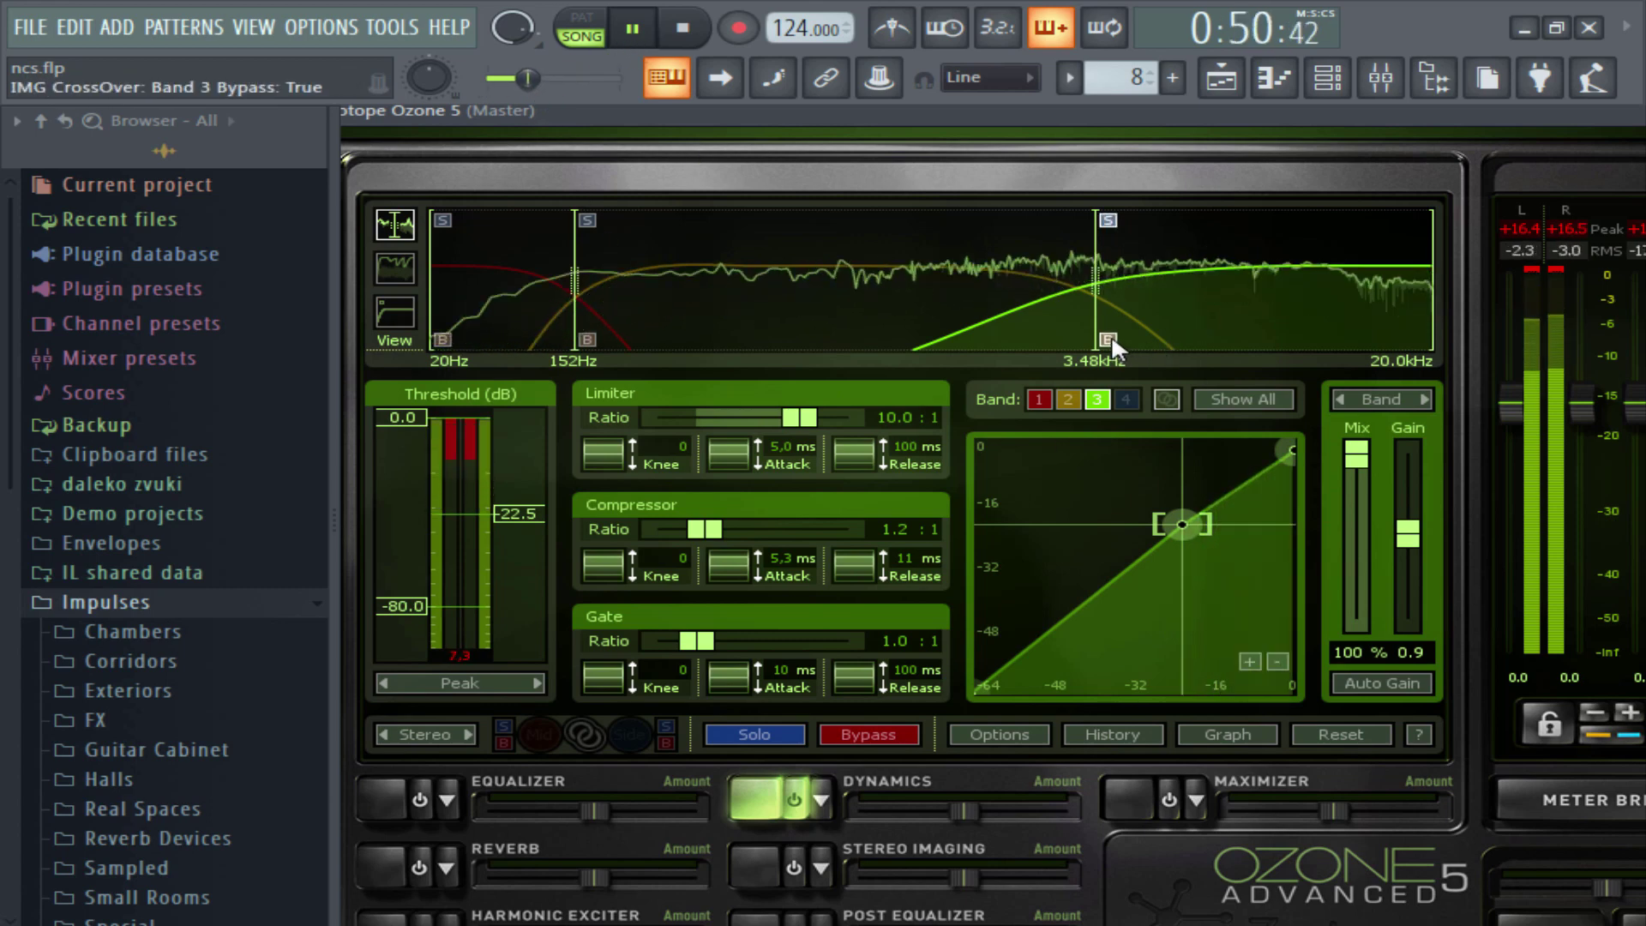
pyautogui.click(1108, 339)
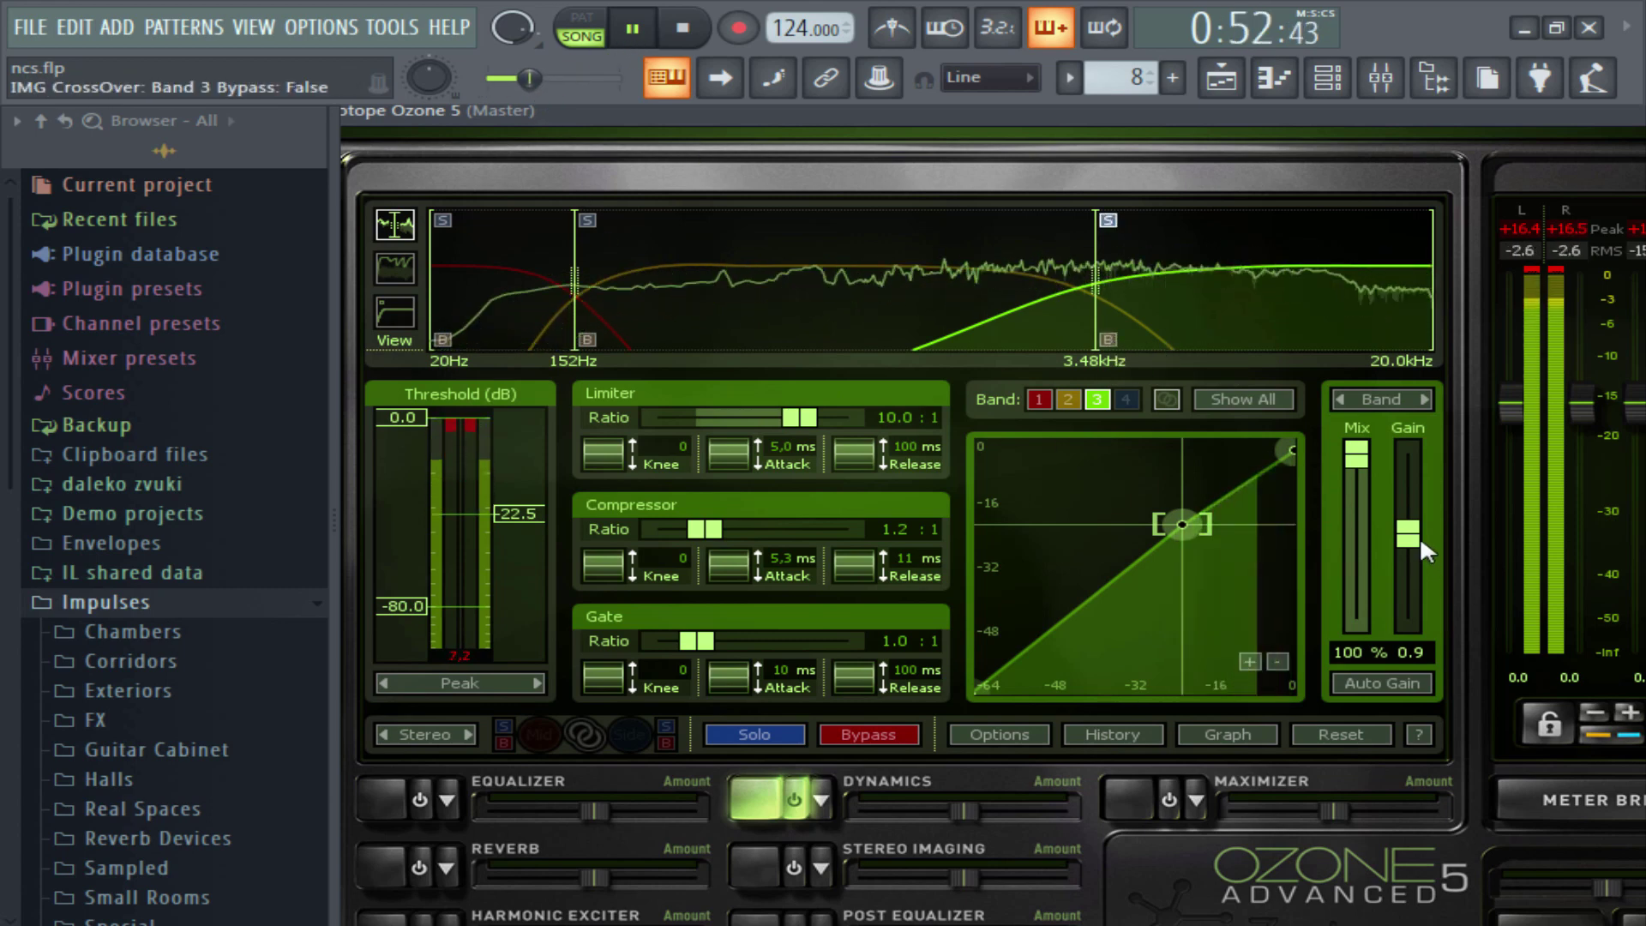
# Raise dynamics Band 3's gain to 2.3 and shift the Ozone 5 window to reveal its meters.
pyautogui.moveTo(1406, 542); pyautogui.dragTo(1406, 530)
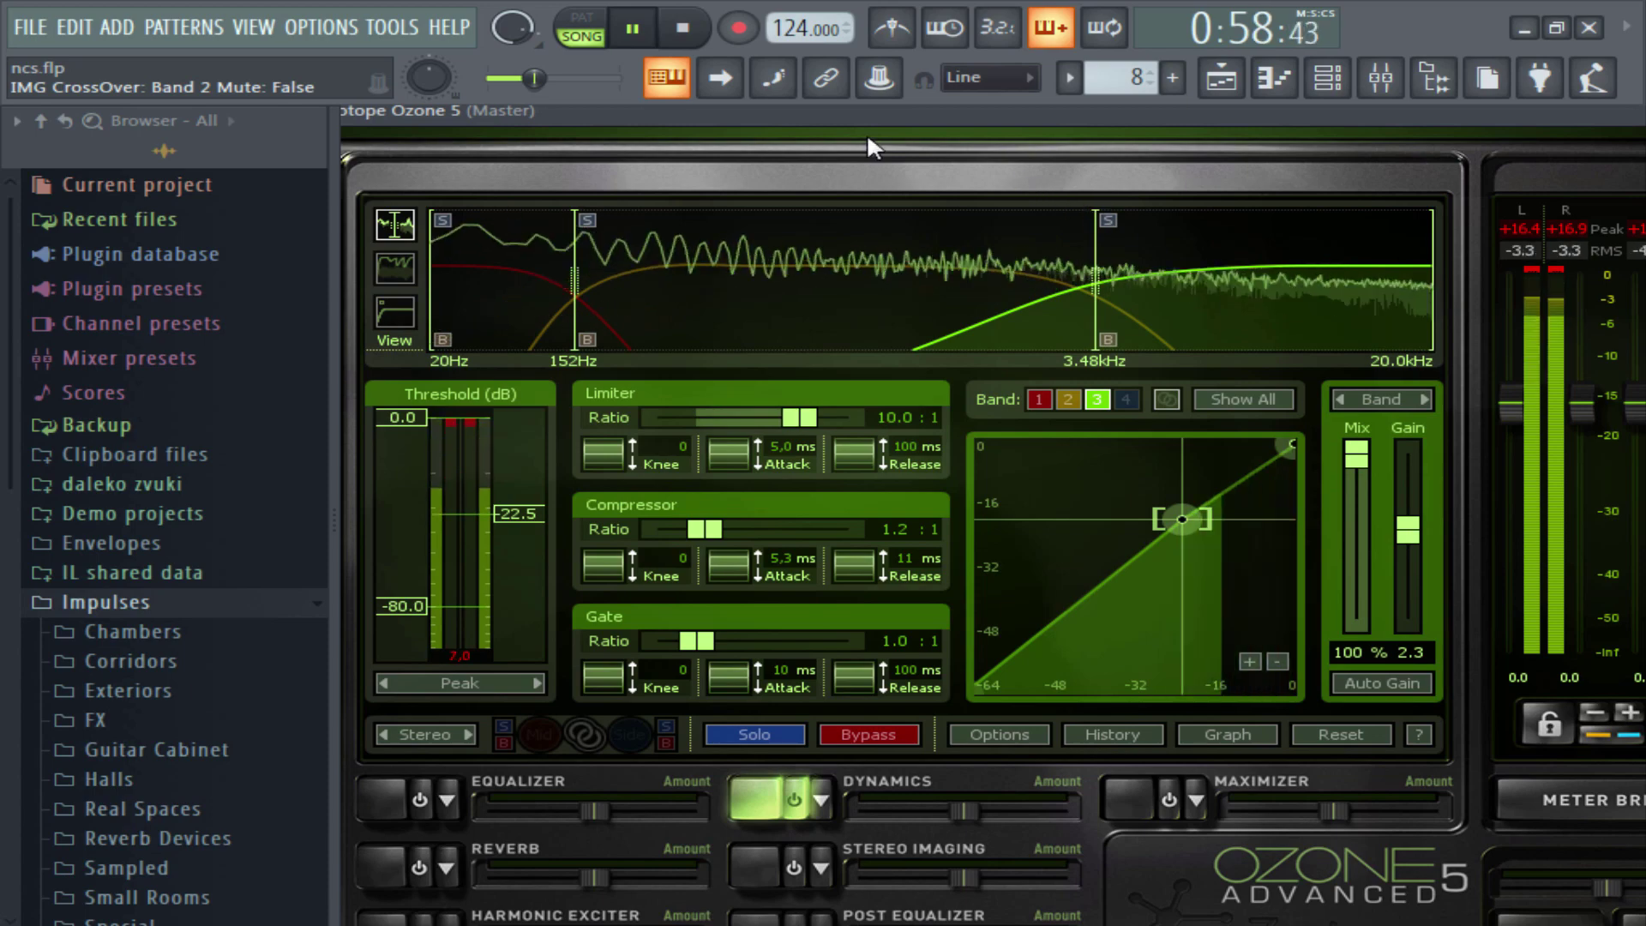
pyautogui.moveTo(883, 129); pyautogui.dragTo(480, 154)
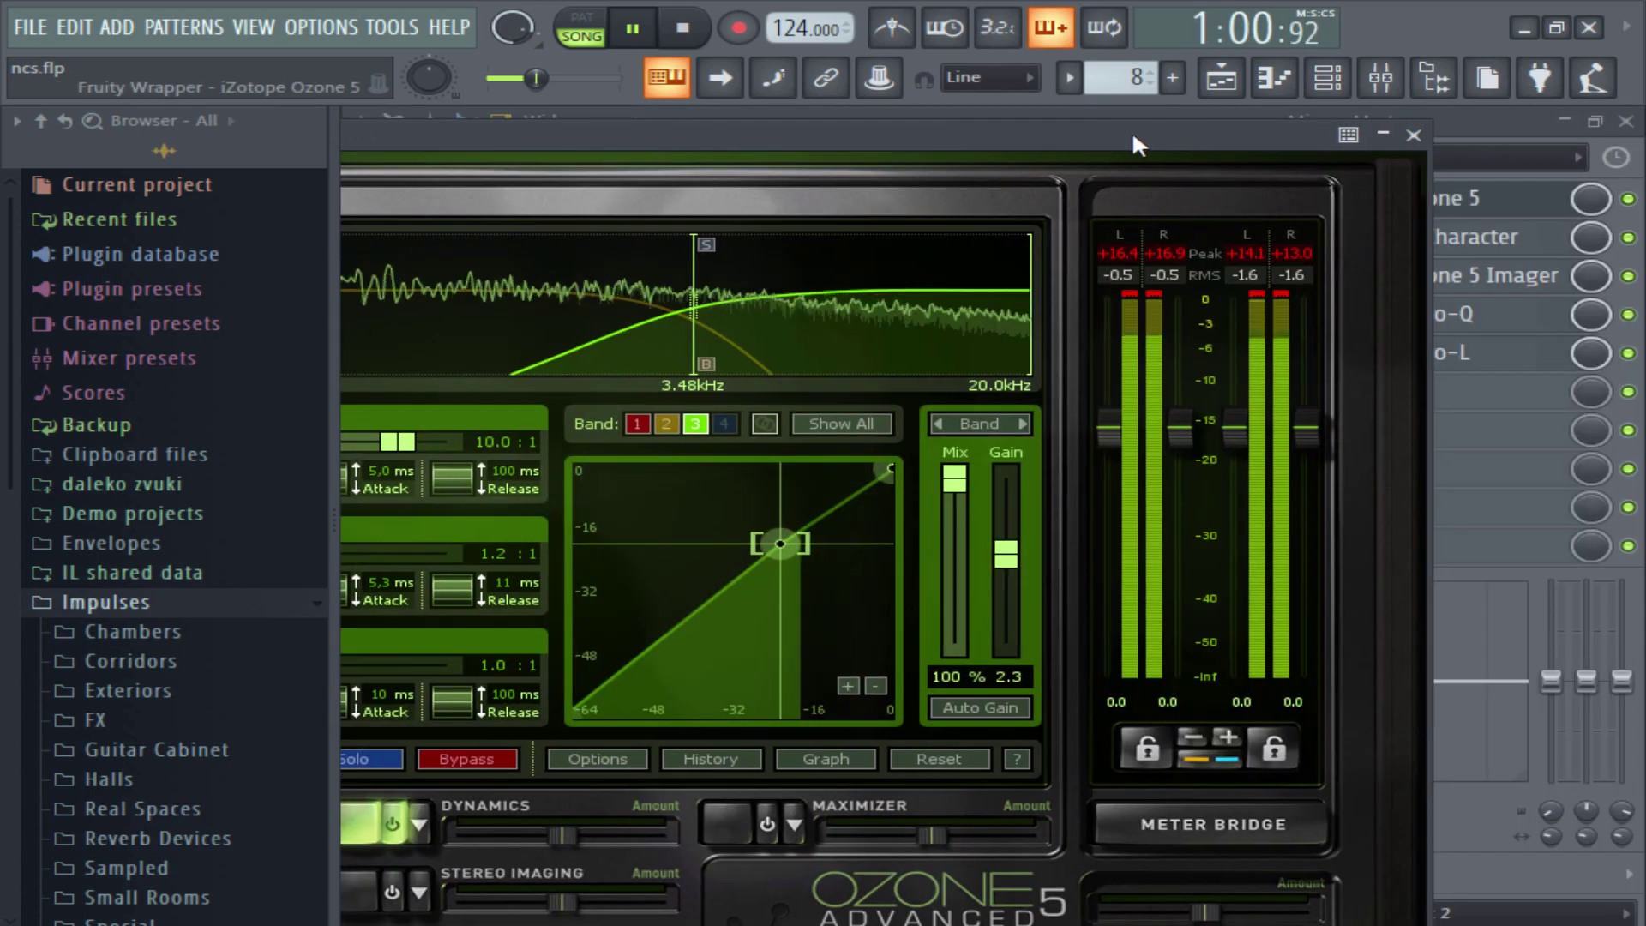
# Close Ozone 5, review the Noveltech Character settings on the Master, and stop playback.
pyautogui.click(1414, 135)
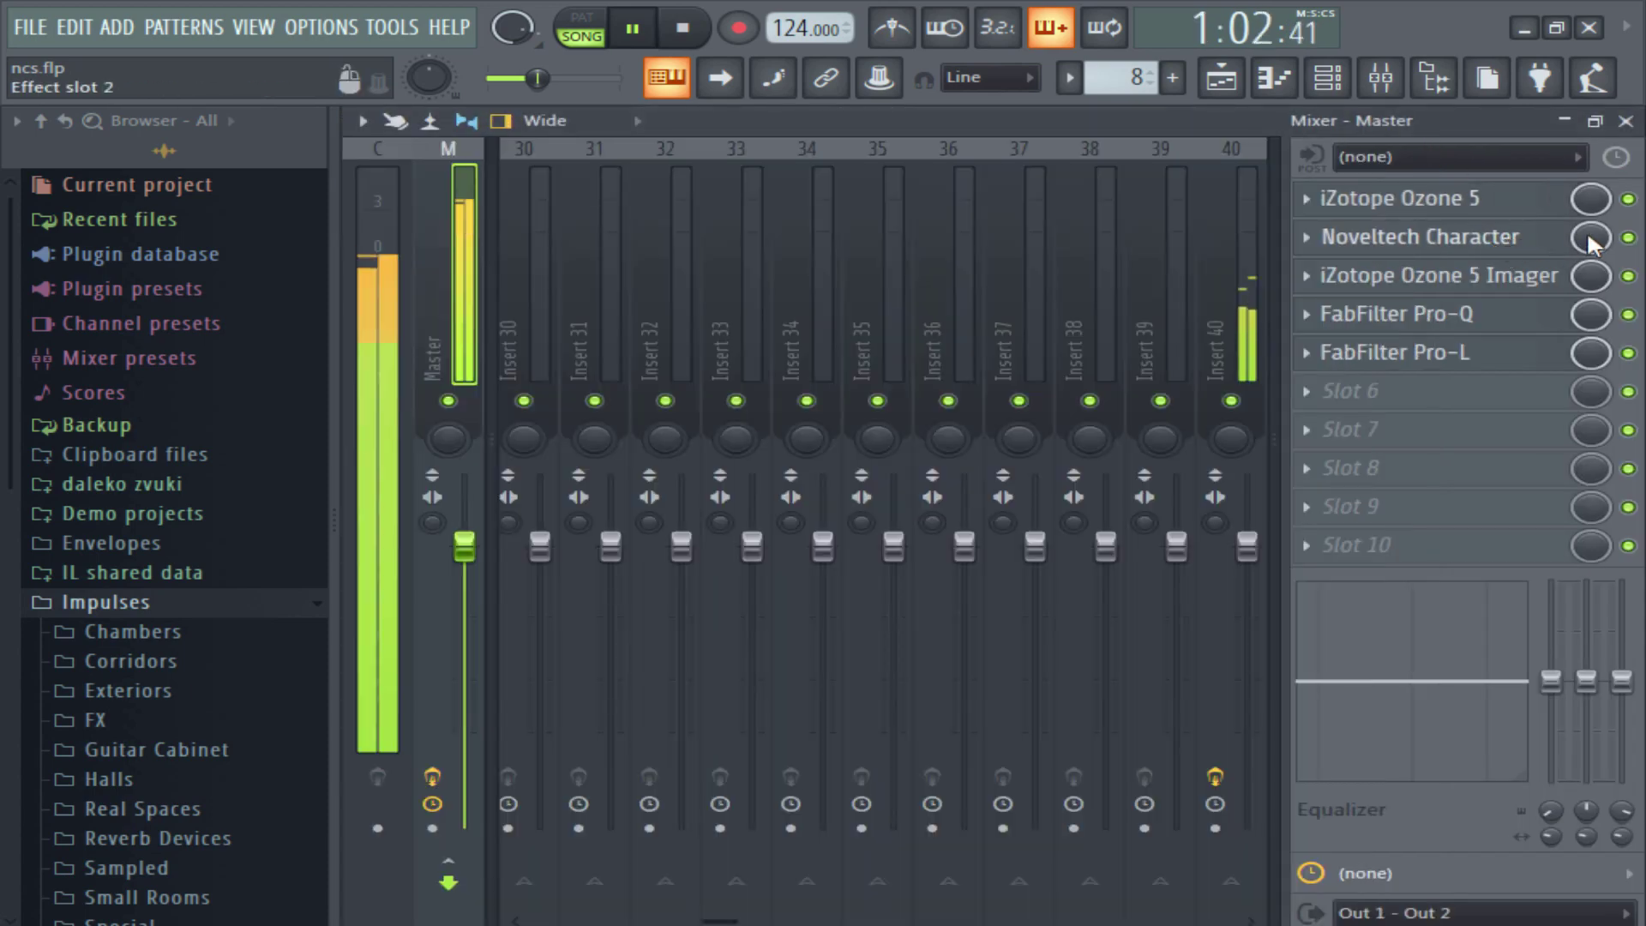
pyautogui.click(1509, 248)
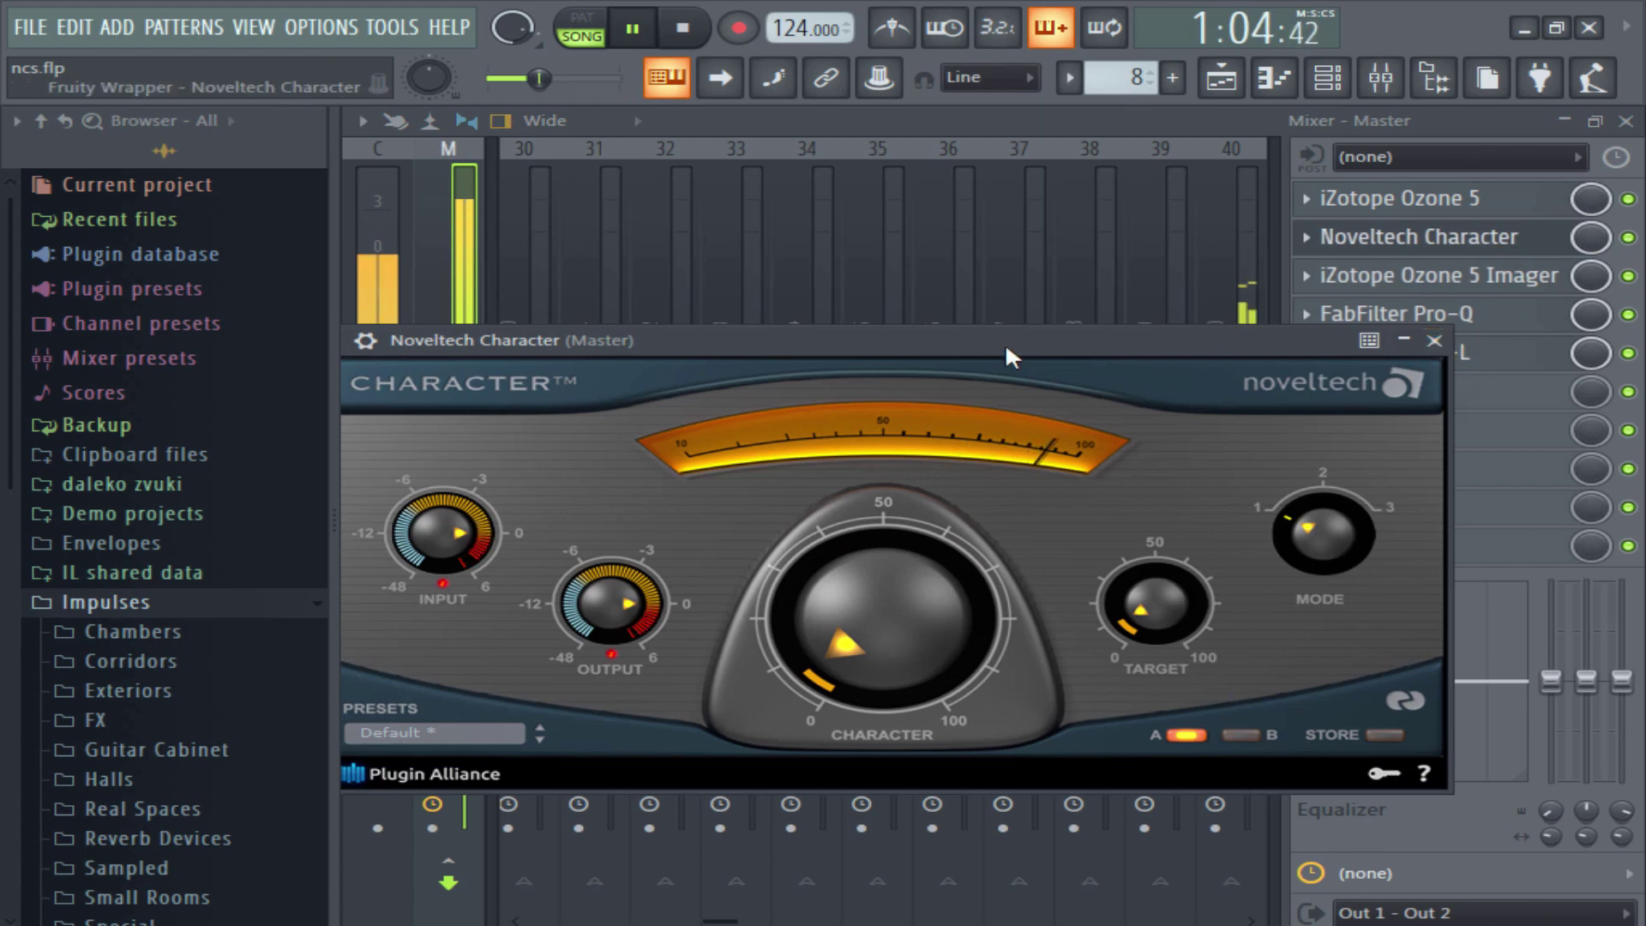
pyautogui.moveTo(1005, 343); pyautogui.dragTo(1032, 332)
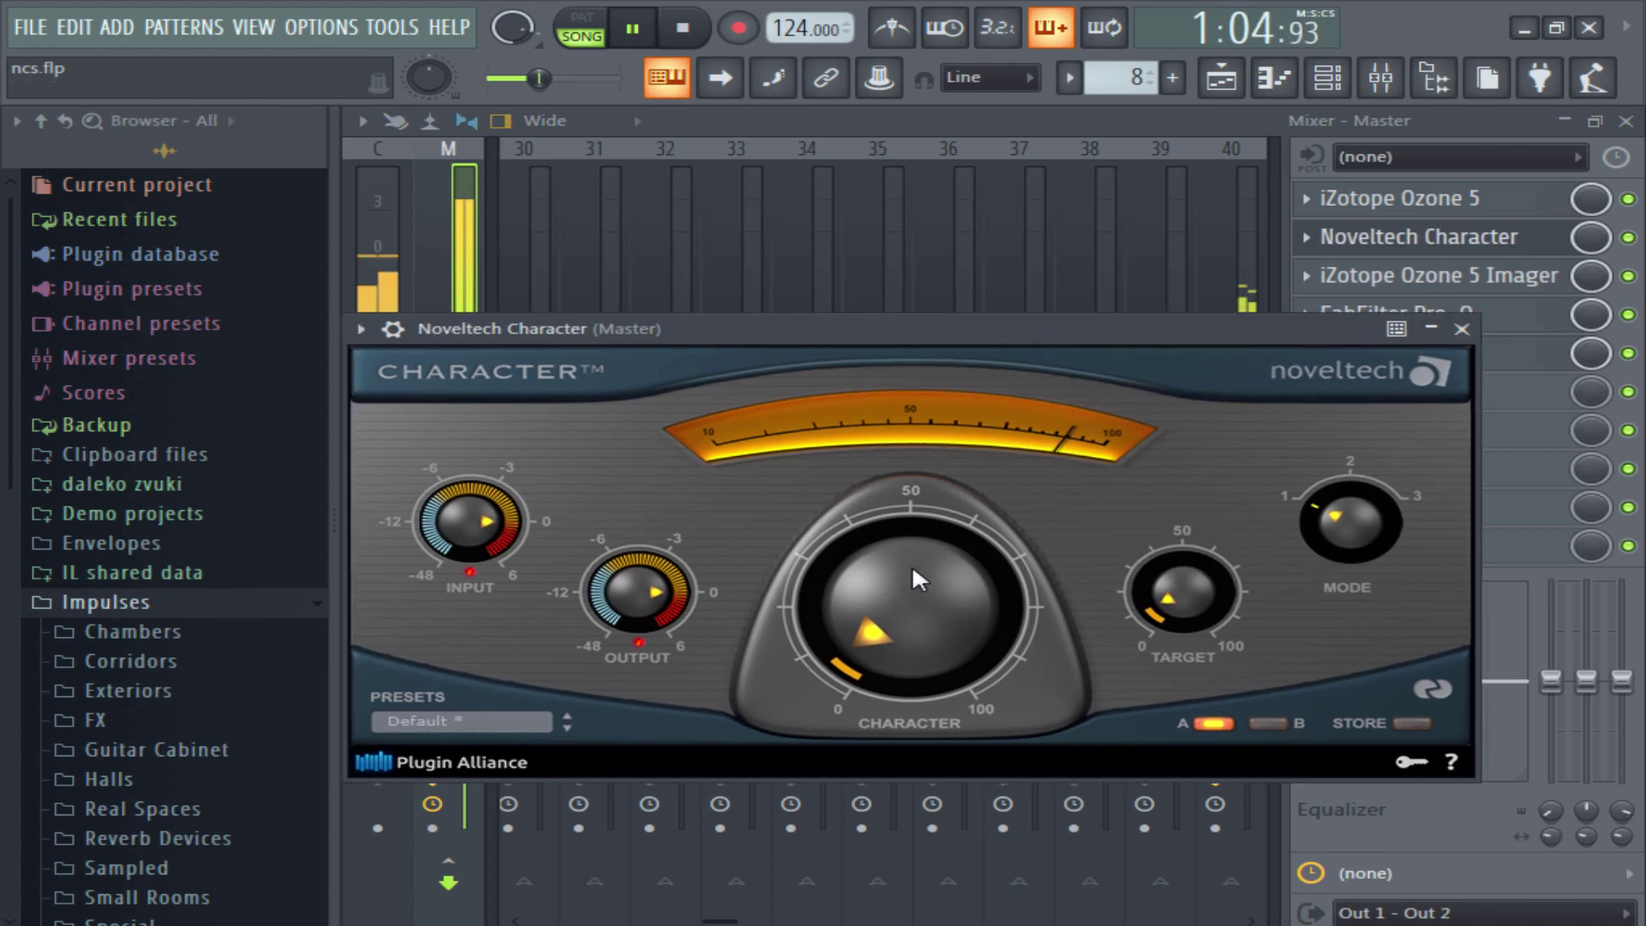
pyautogui.click(1462, 329)
pyautogui.press('space')
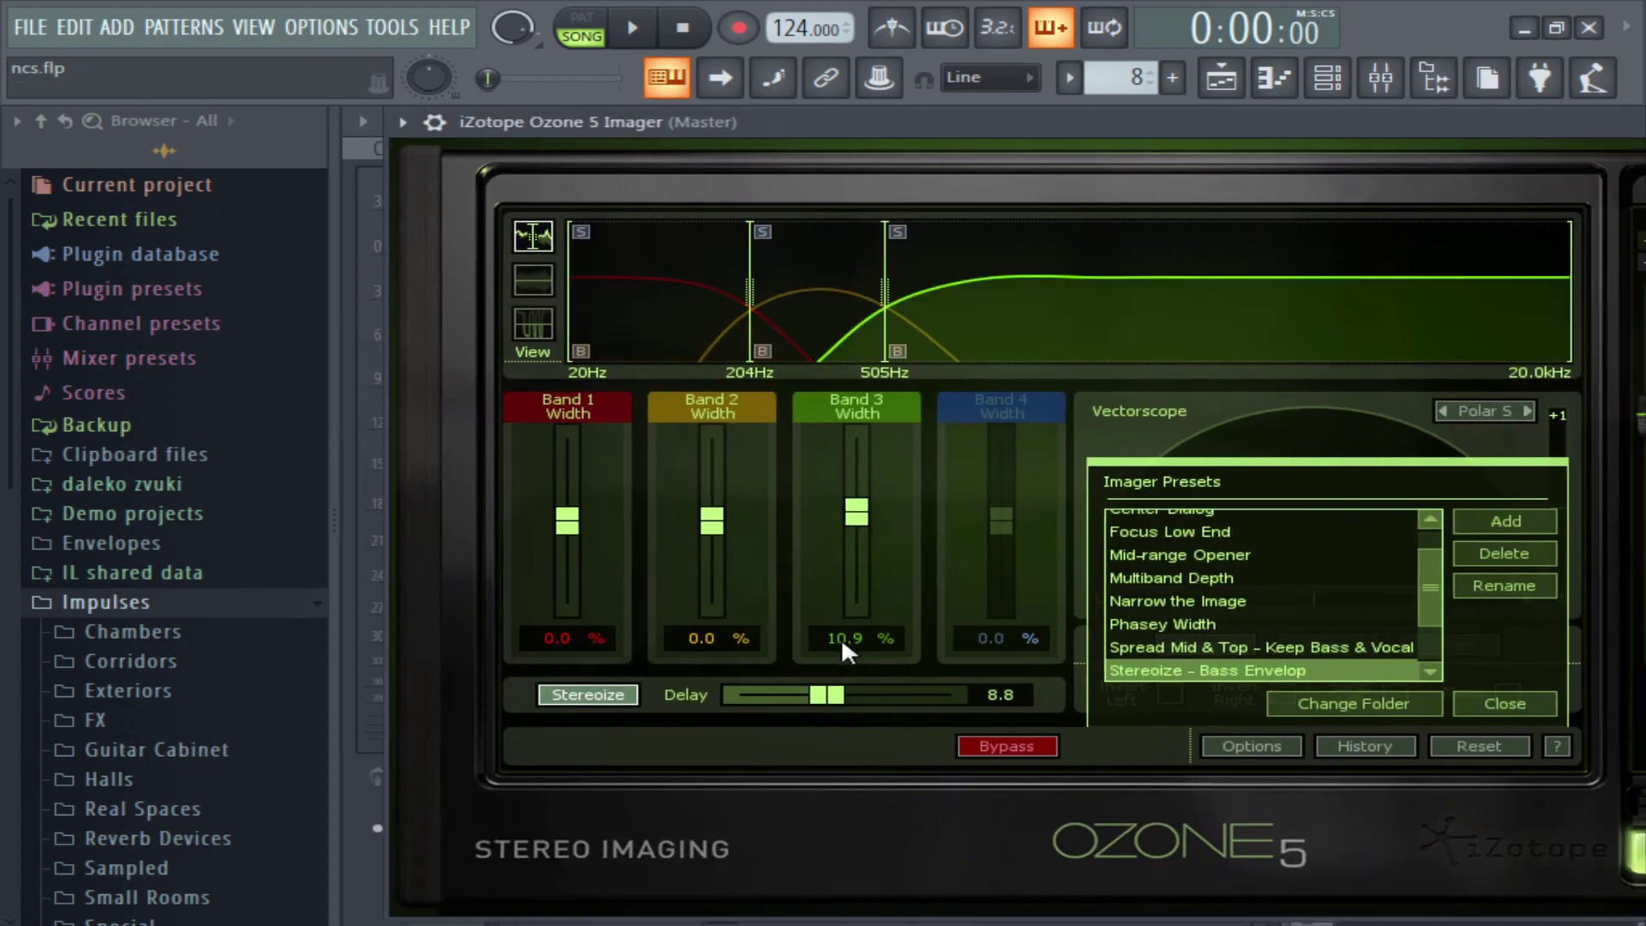
# Set the crossover between bands 2 and 3 to 536 Hz in the Master's Ozone 5 Imager and close the plugin.
pyautogui.moveTo(976, 139); pyautogui.dragTo(834, 152)
pyautogui.moveTo(746, 303); pyautogui.dragTo(754, 304)
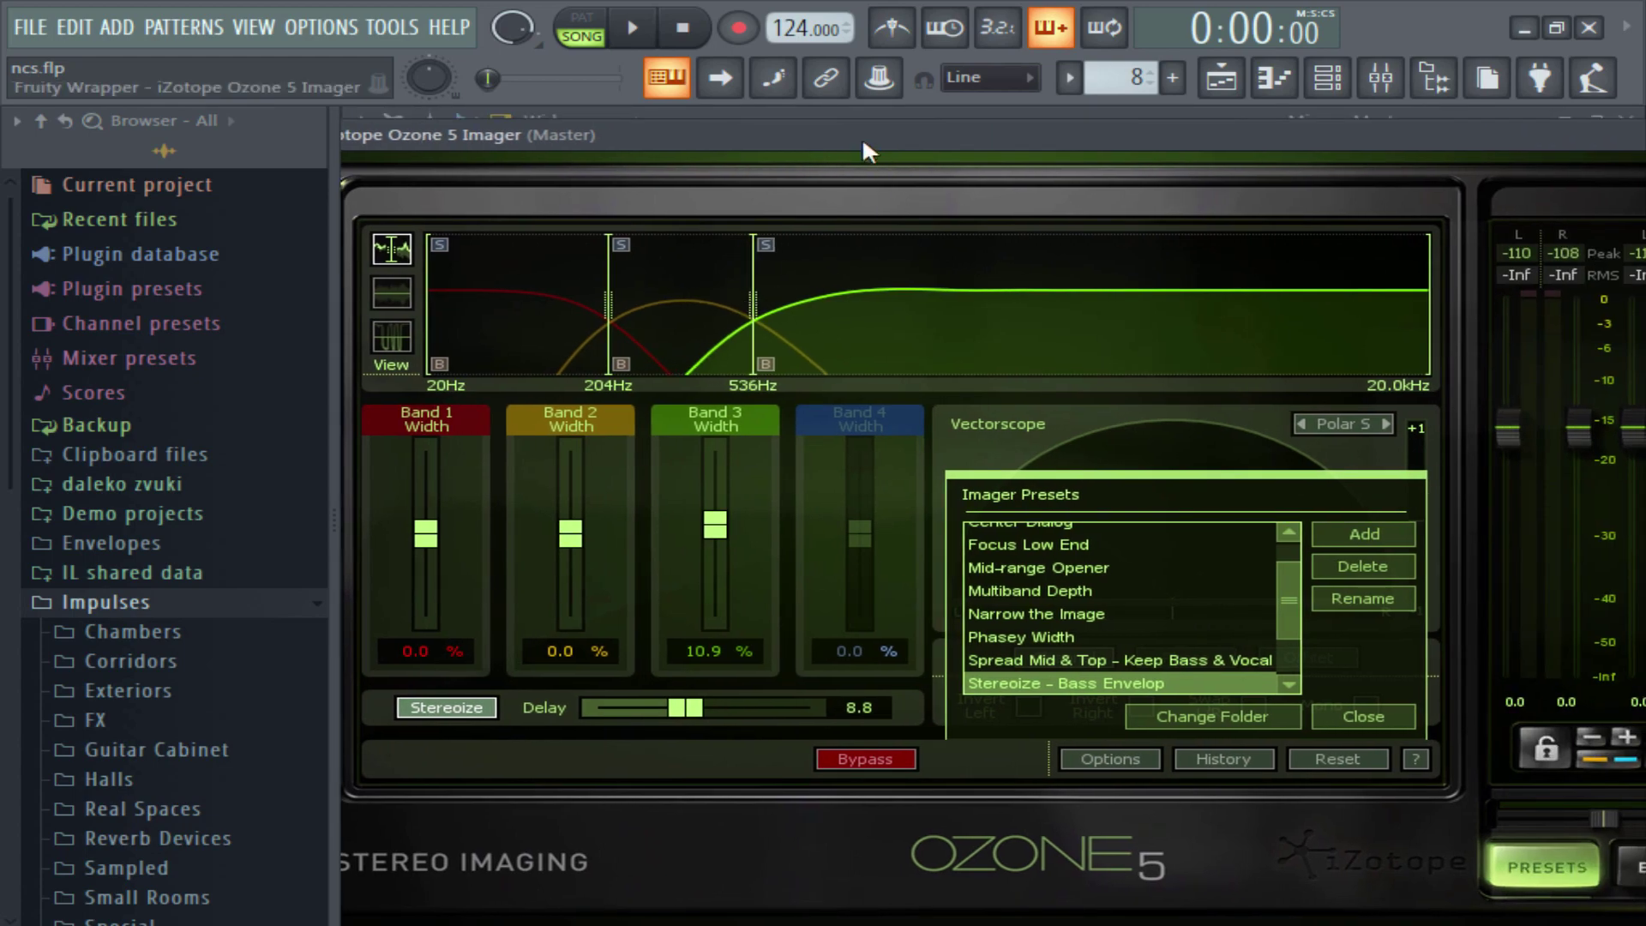
pyautogui.moveTo(862, 136); pyautogui.dragTo(595, 137)
pyautogui.click(1546, 137)
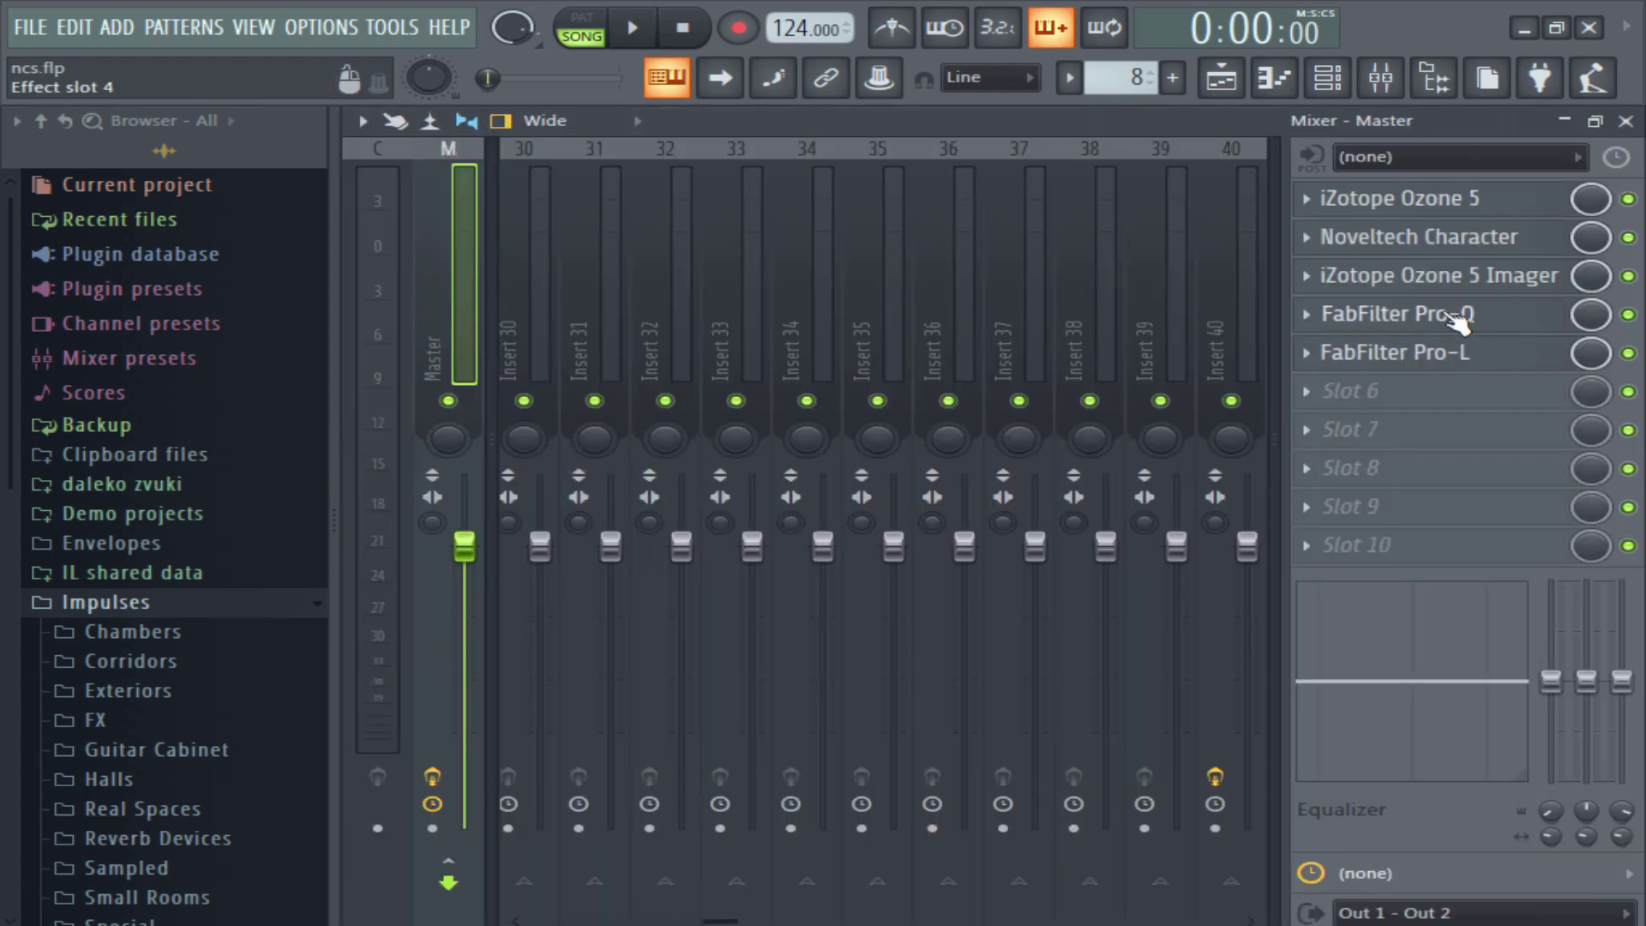
# Review the boosted bands near 1 kHz and 6 kHz in the Master's FabFilter Pro-Q and close the FabFilter Pro-L limiter.
pyautogui.click(1506, 316)
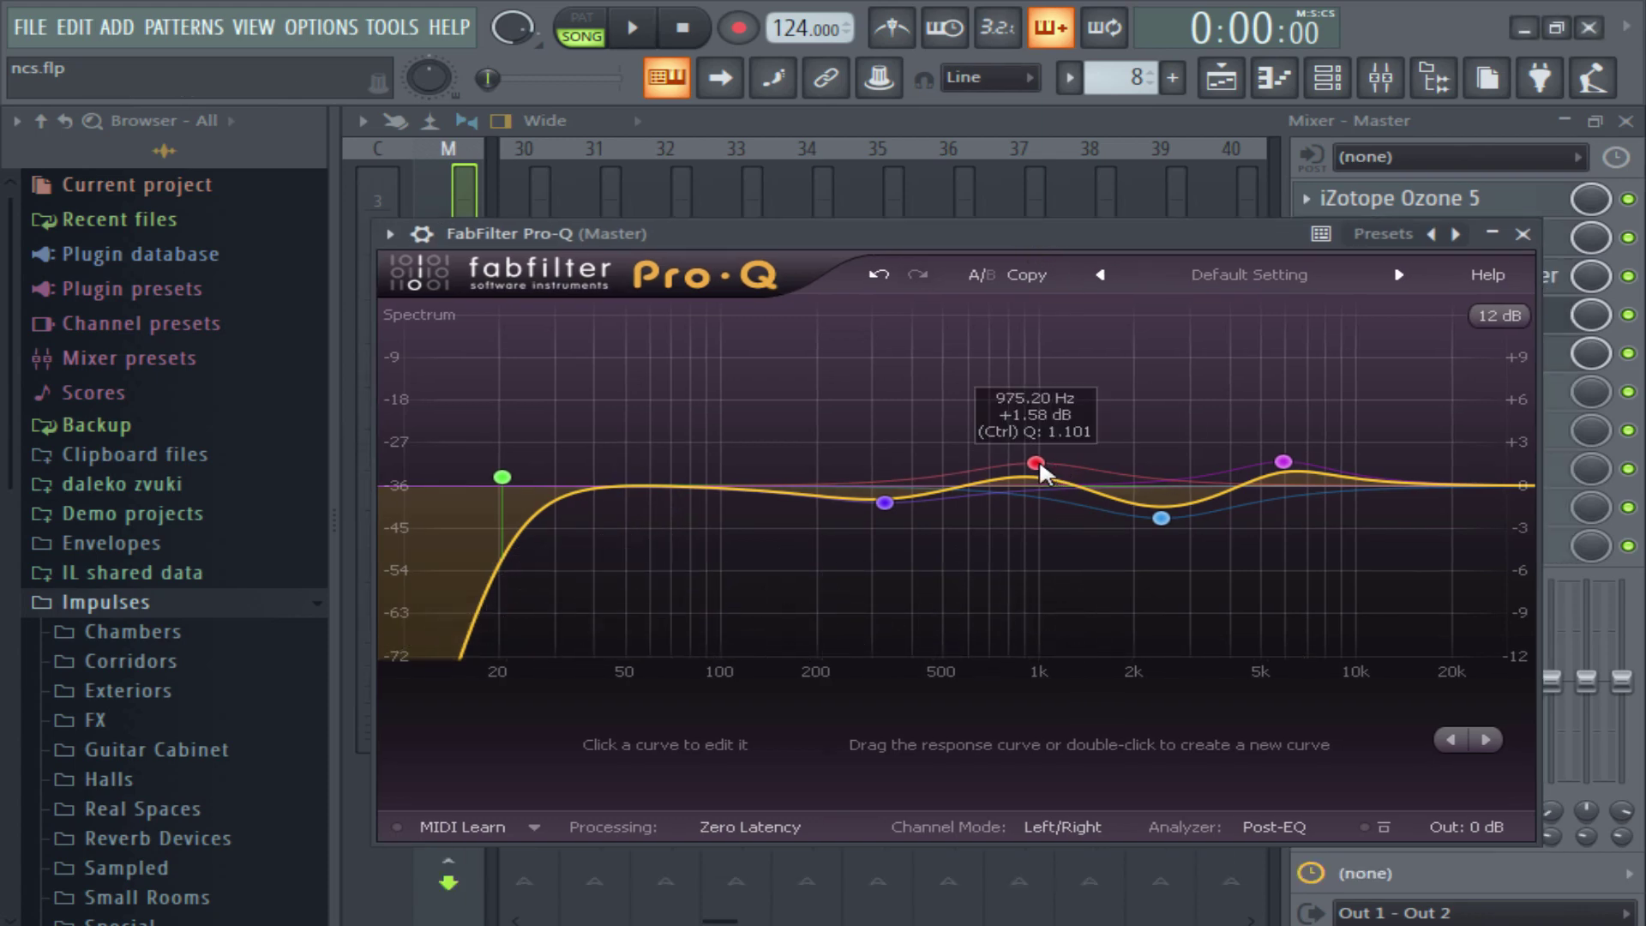
pyautogui.click(1038, 461)
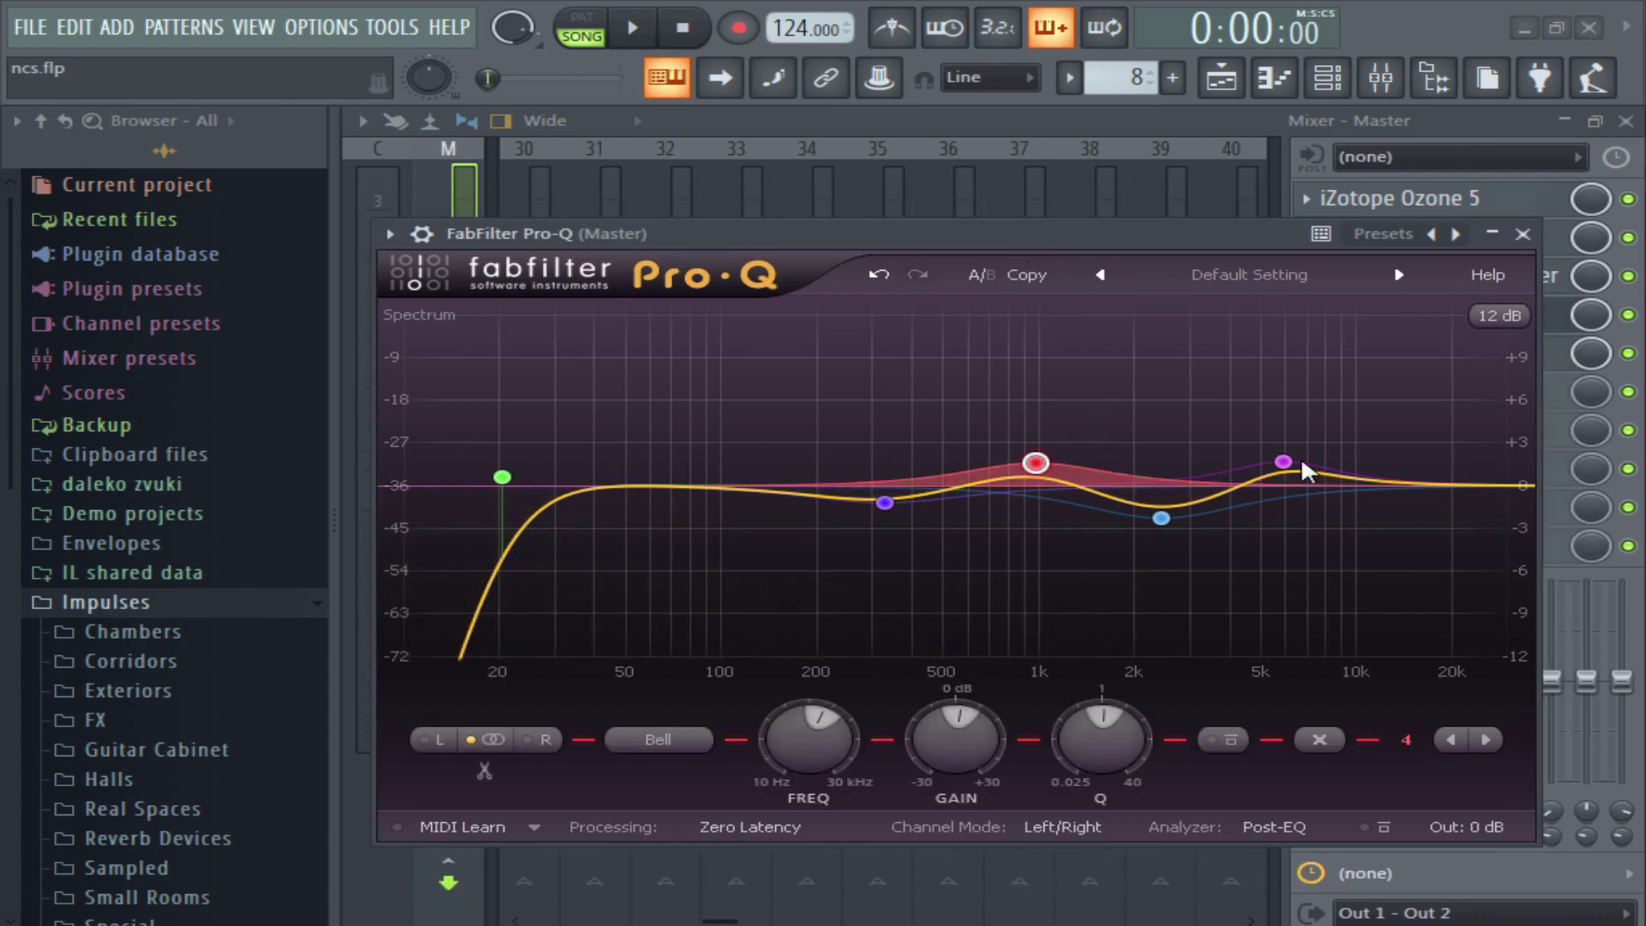
pyautogui.moveTo(1284, 461); pyautogui.dragTo(1288, 470)
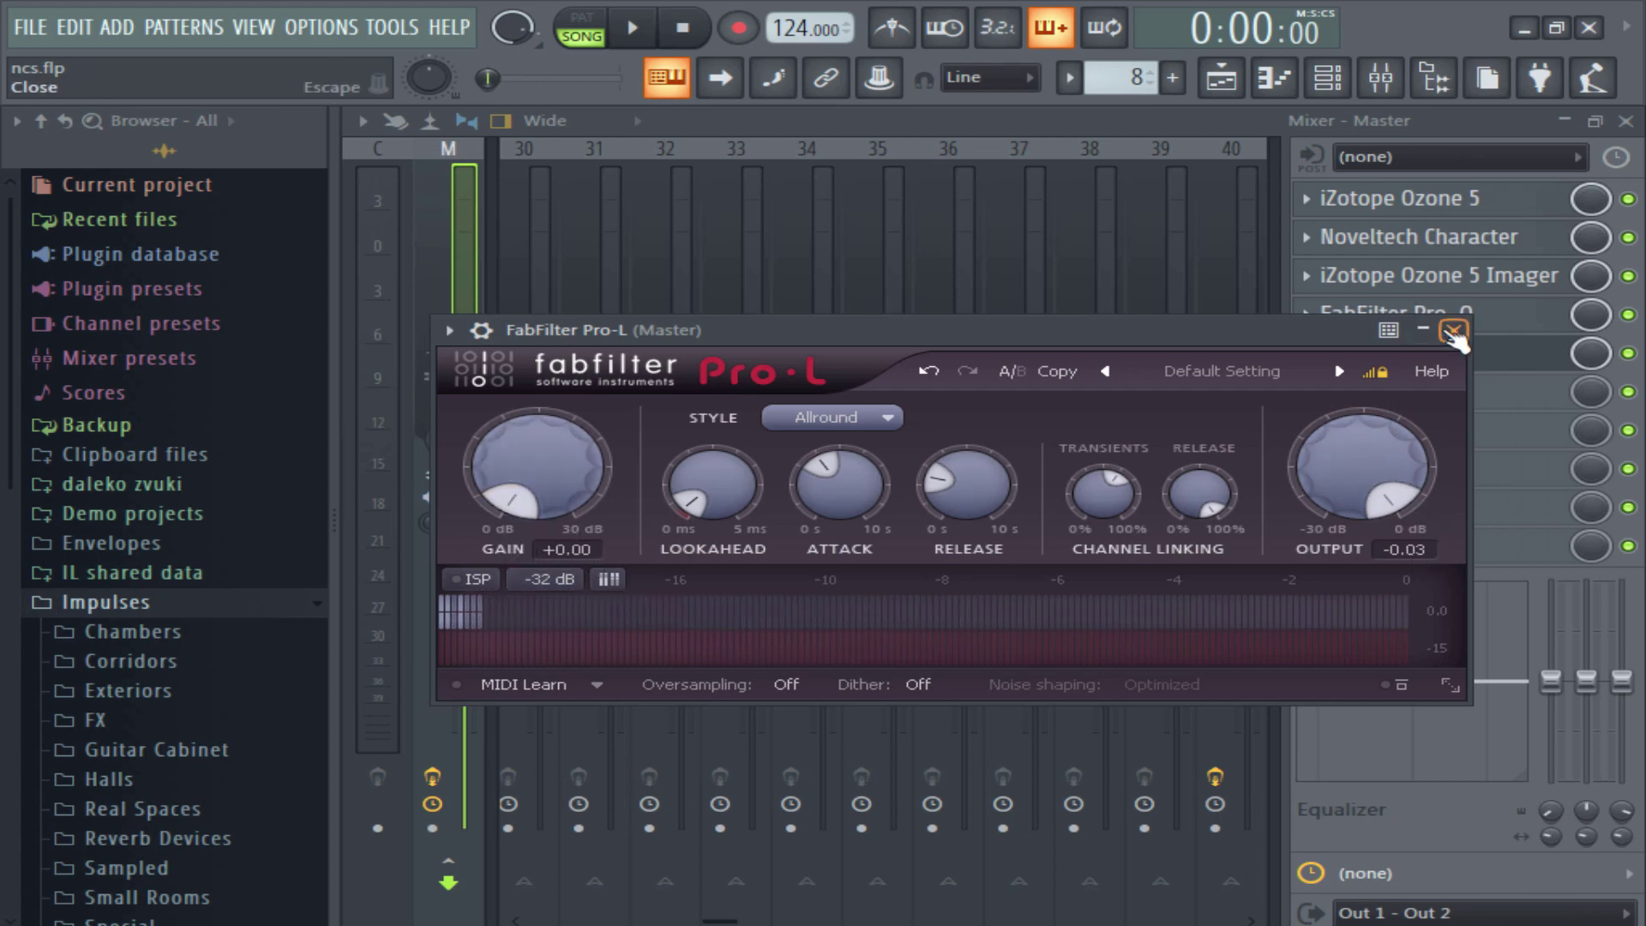
pyautogui.click(1453, 331)
# Show the Playlist arrangement, play the song from bar 17, and look over the clips along the timeline.
pyautogui.press('F5')
pyautogui.click(1051, 144)
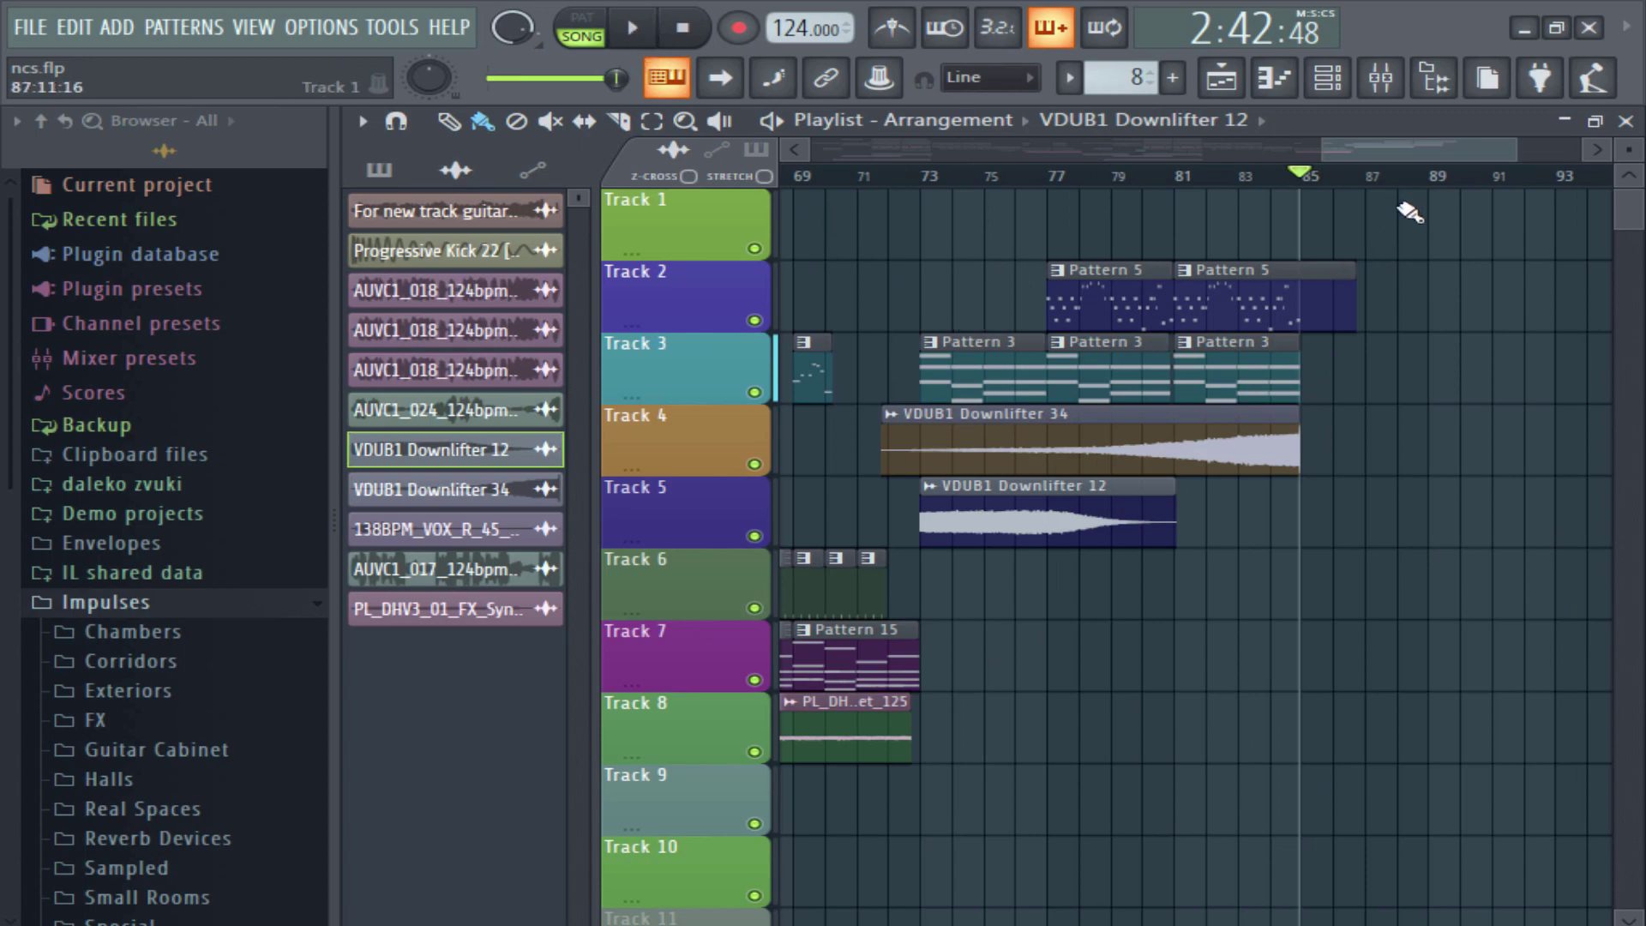
pyautogui.hscroll(-15, 1196, 532)
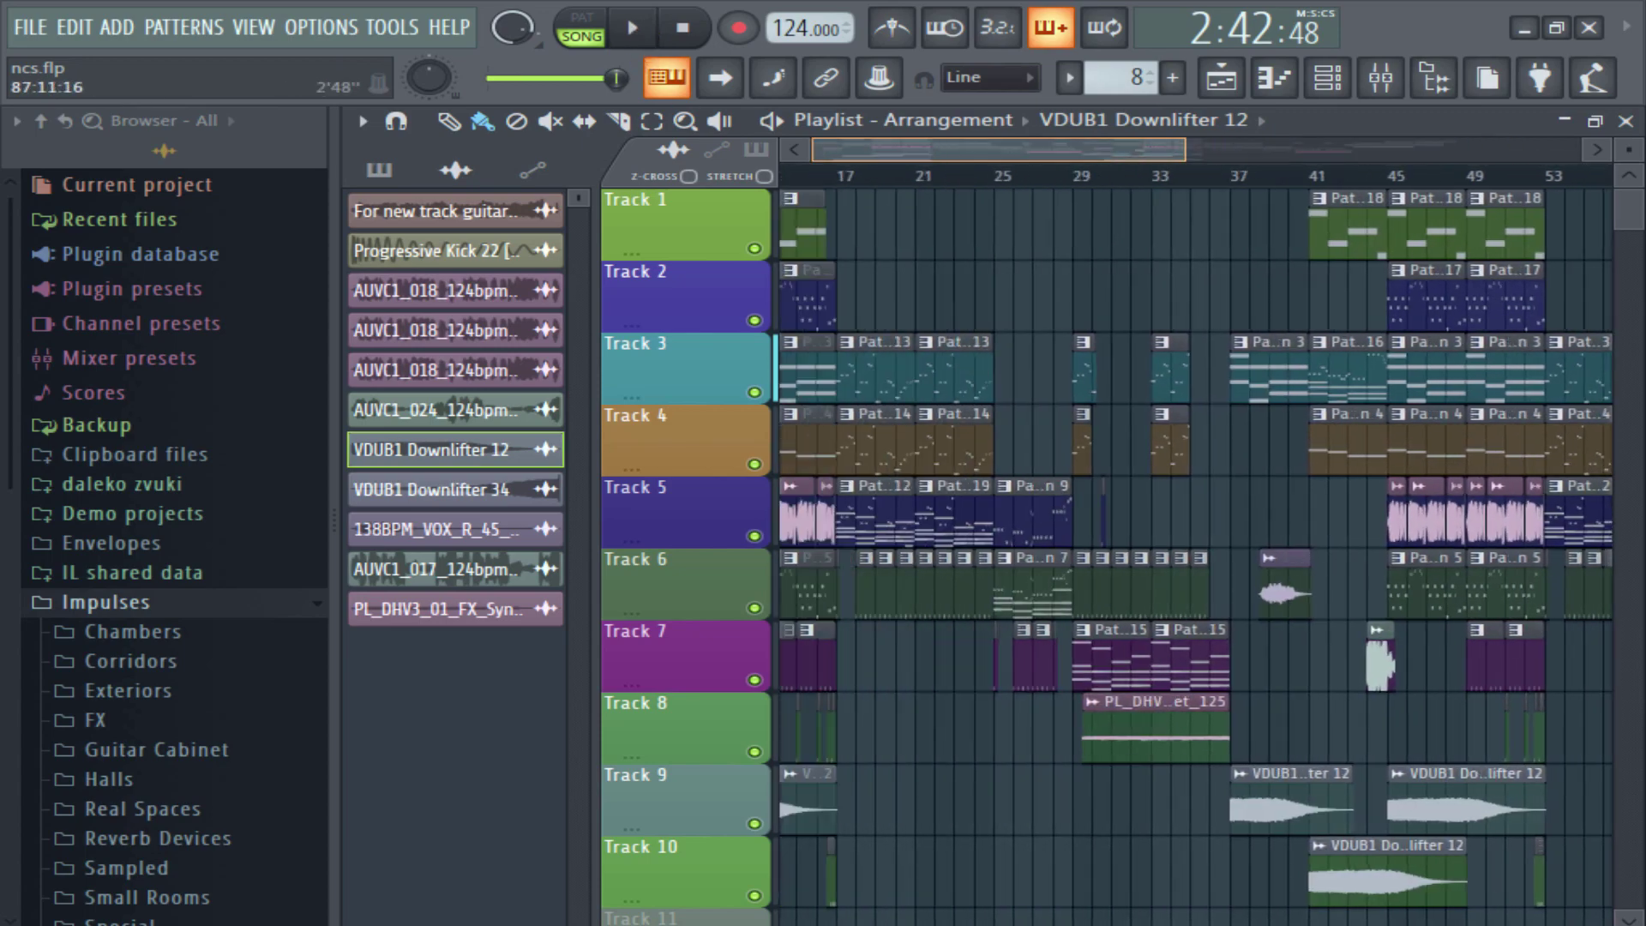
pyautogui.scroll(1, 1173, 514)
pyautogui.click(1199, 176)
pyautogui.press('space')
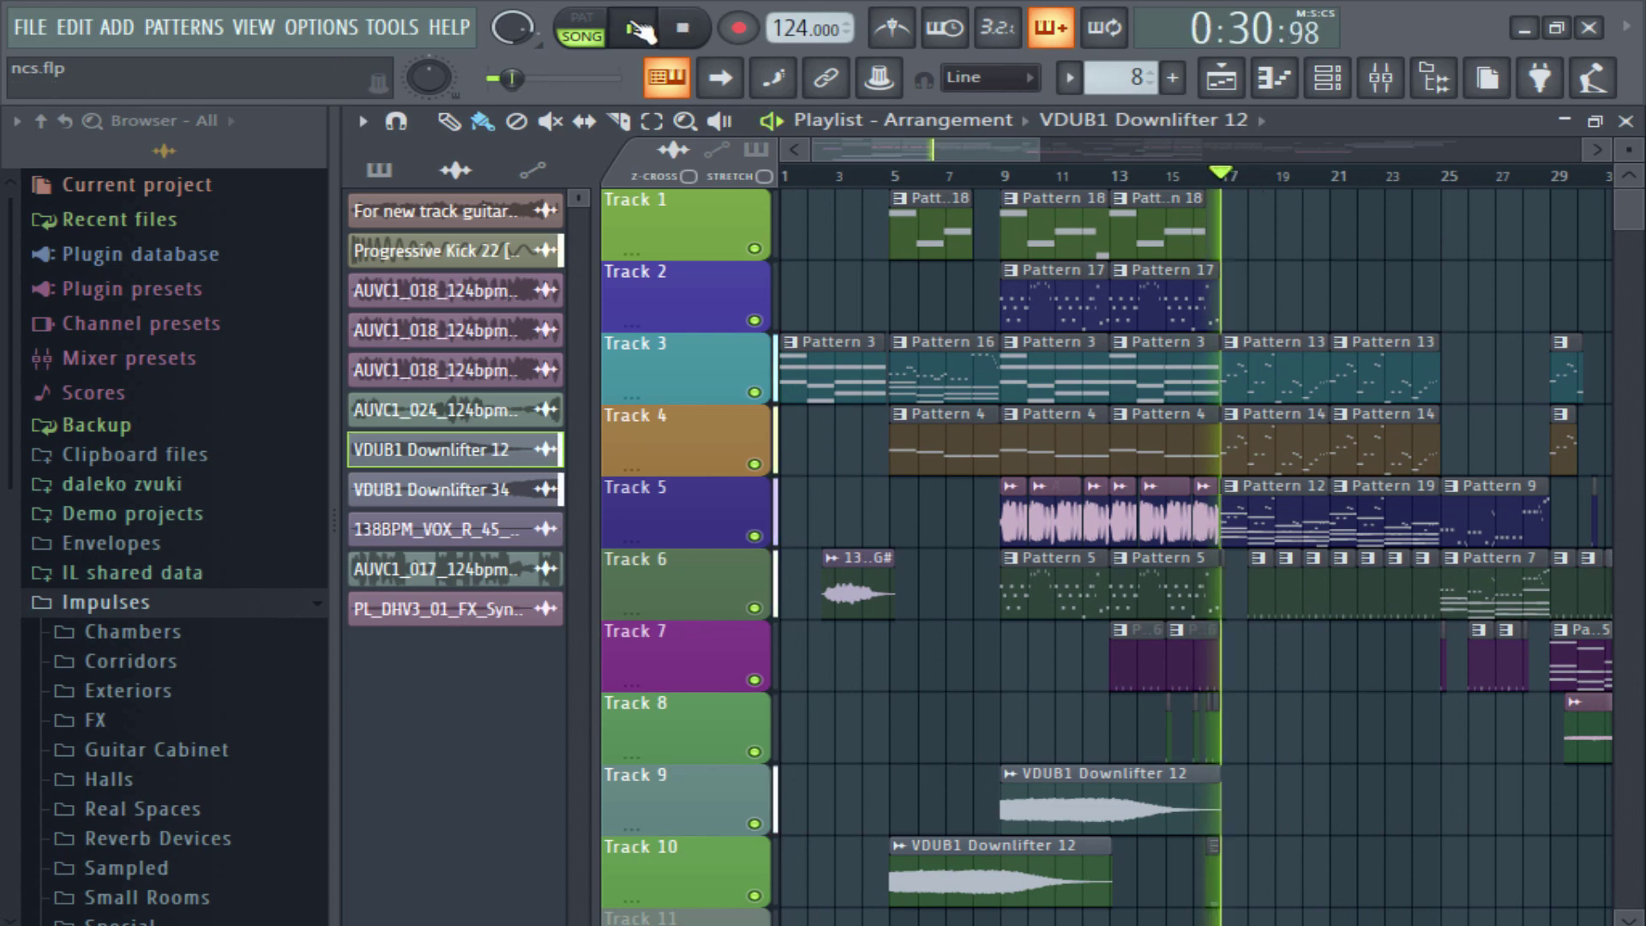
pyautogui.scroll(2, 1016, 144)
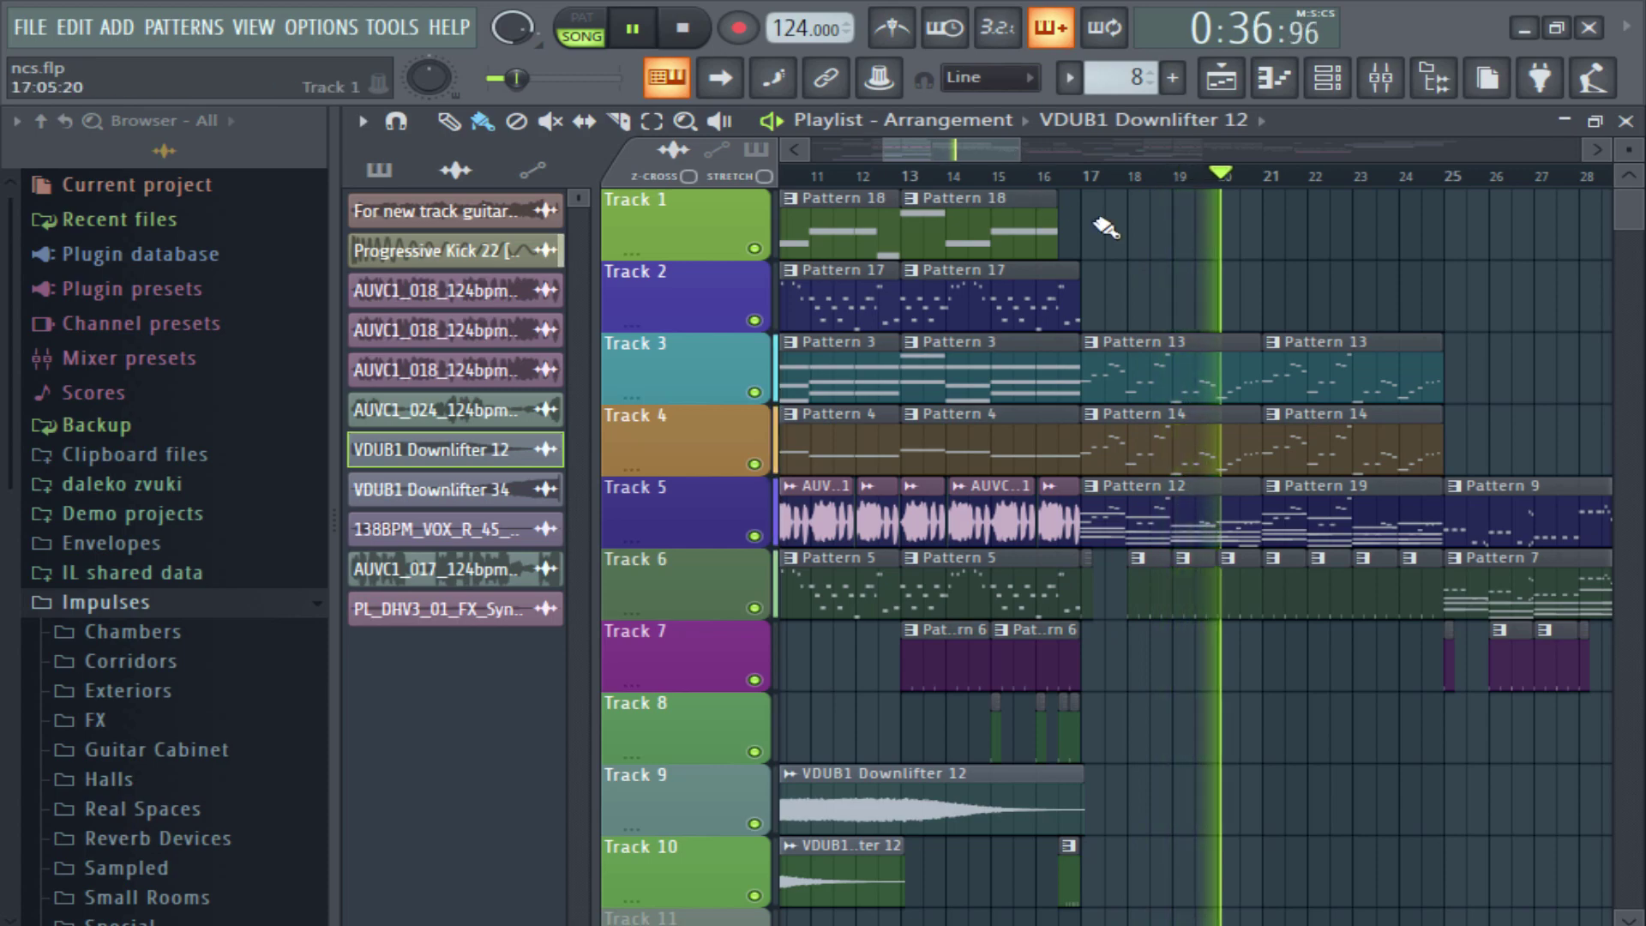
pyautogui.scroll(2, 1106, 227)
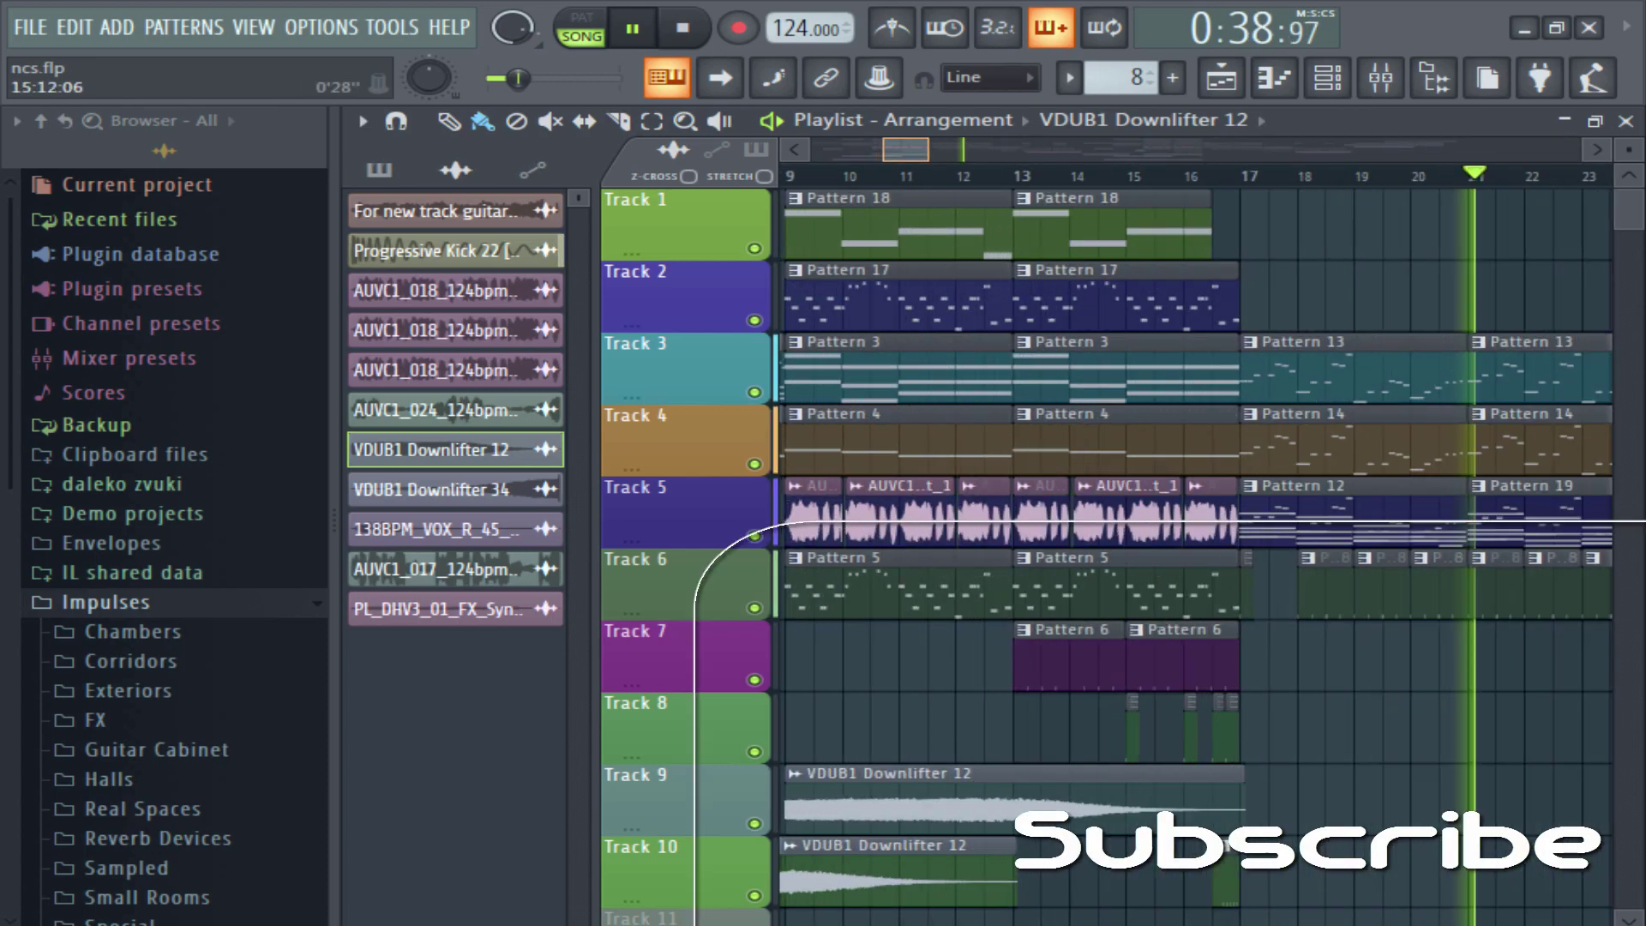
pyautogui.scroll(-3, 1106, 176)
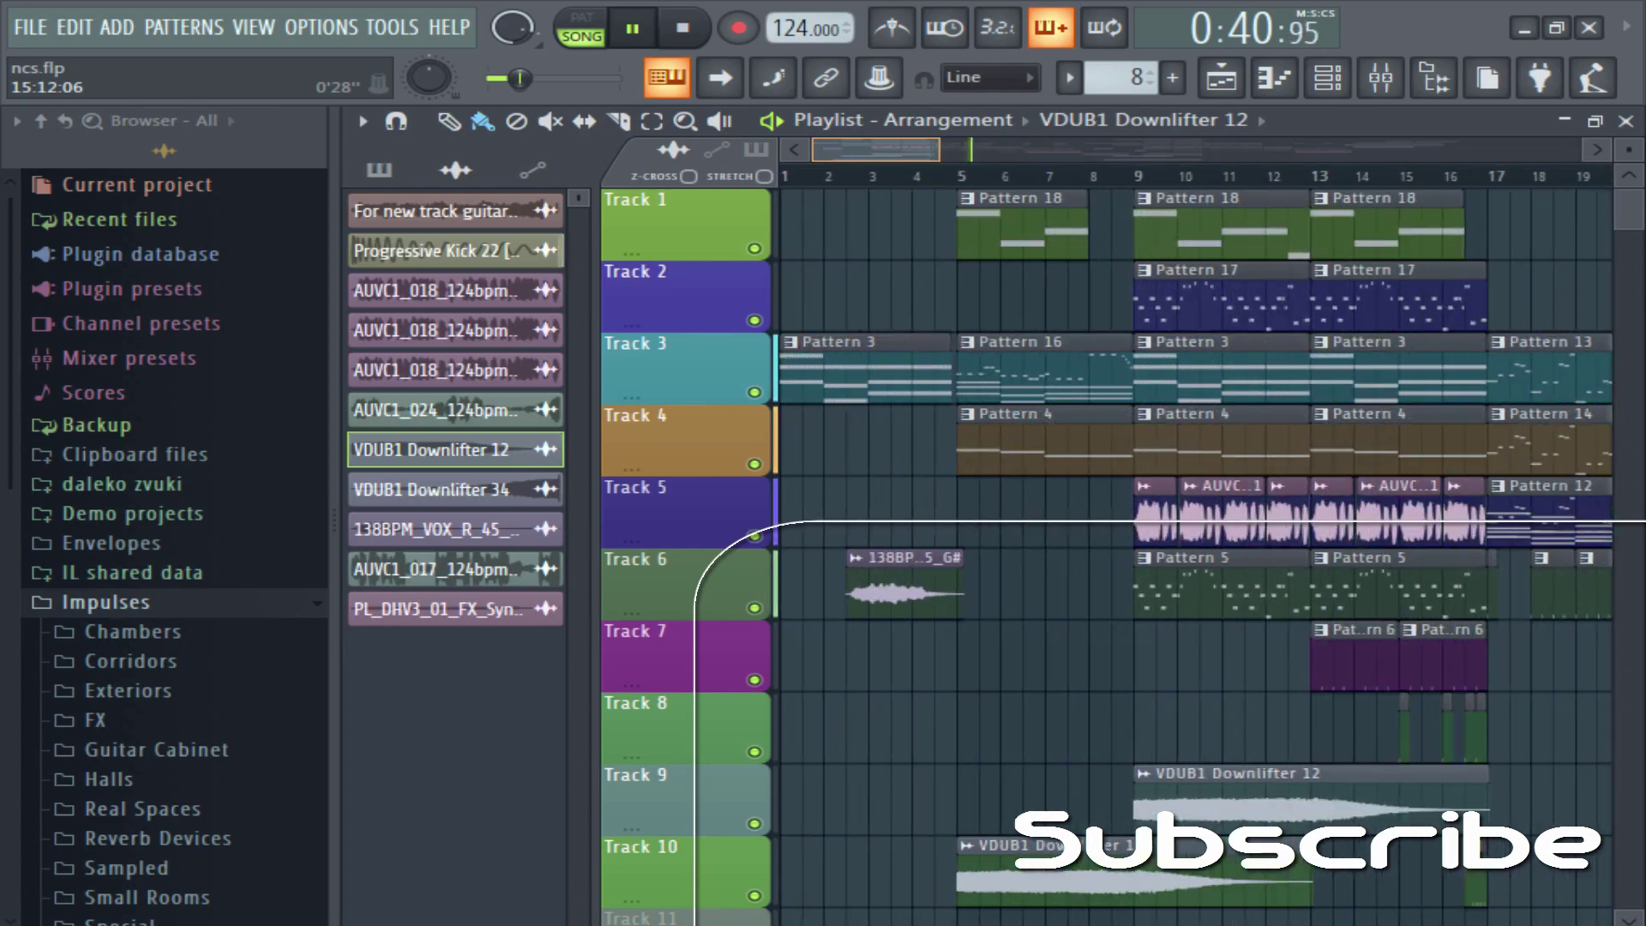
pyautogui.scroll(-2, 1106, 176)
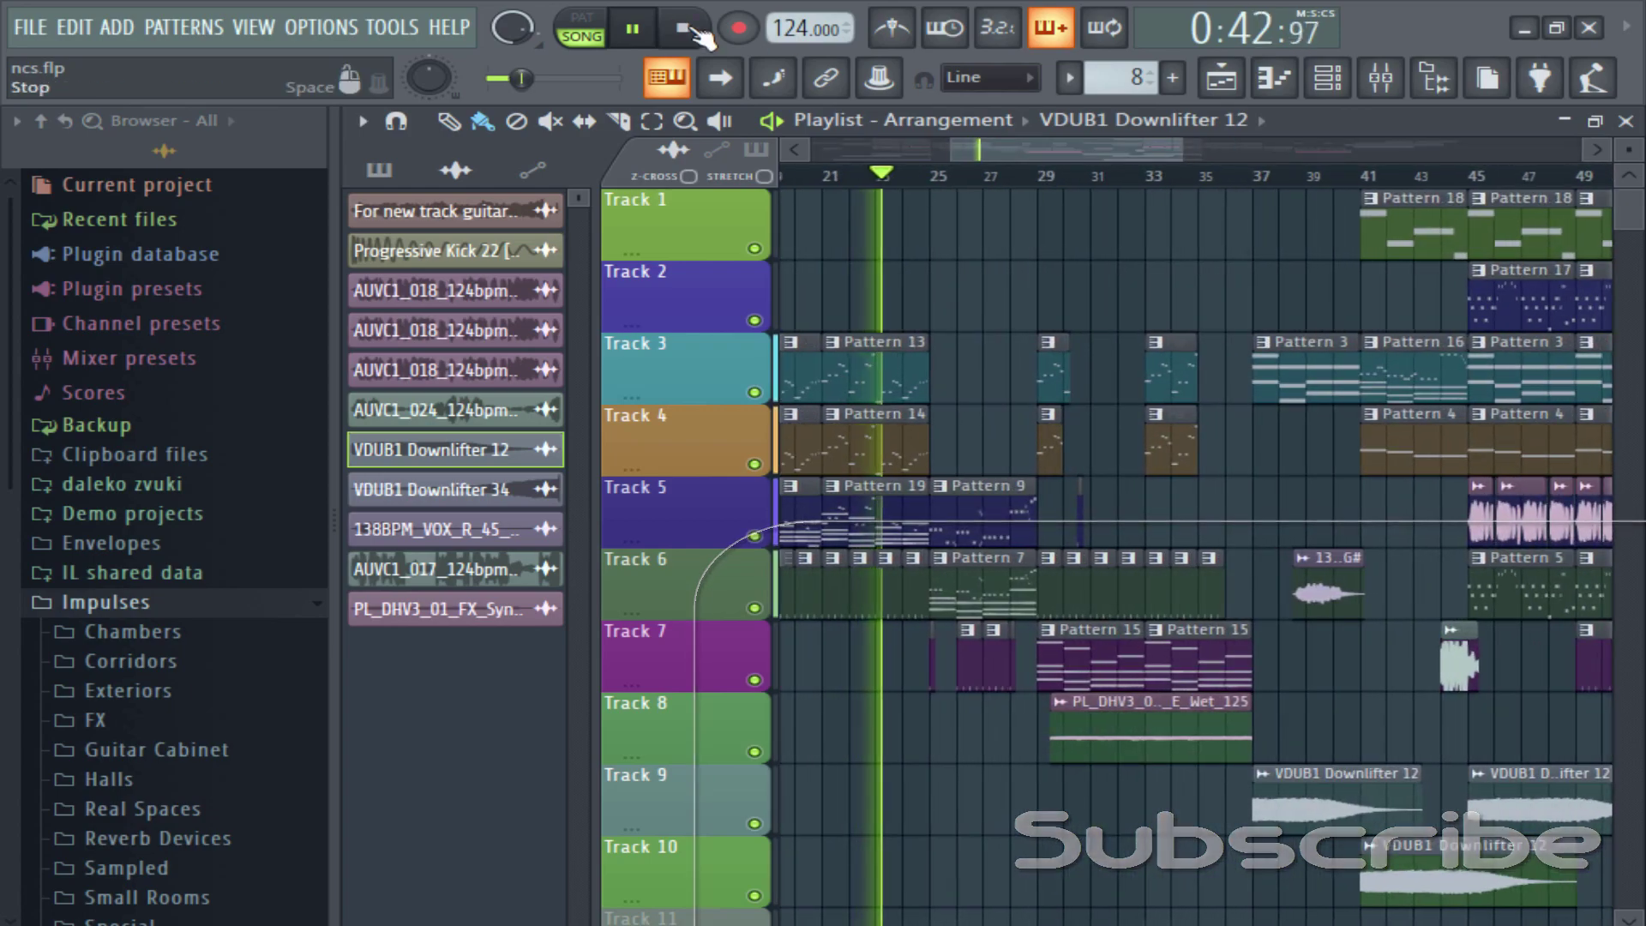